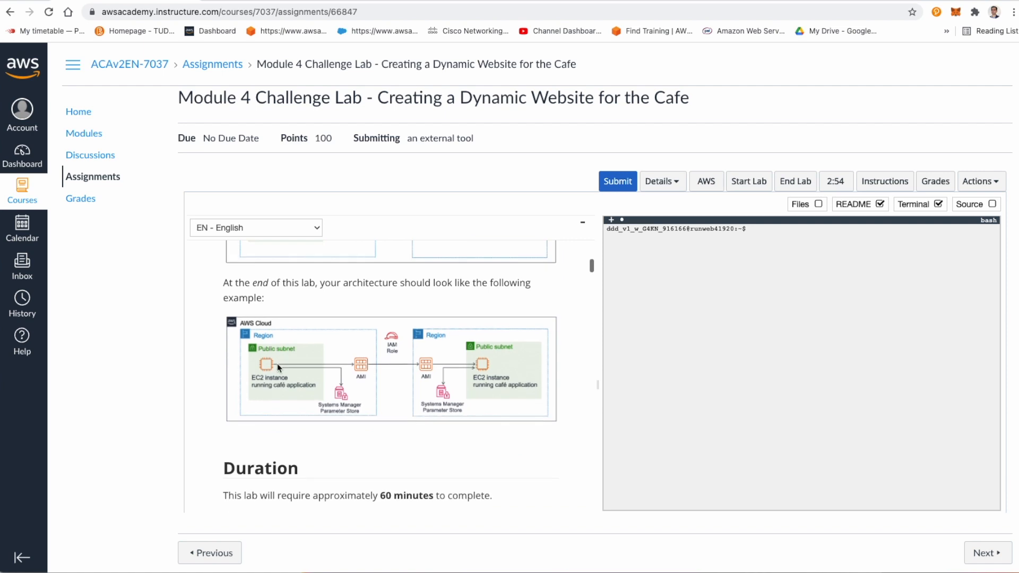
Step: Read the lab instructions from the architecture diagram through Challenge #1 and Task 1 on analyzing the existing EC2 instance
scroll(512, 381, down, 1)
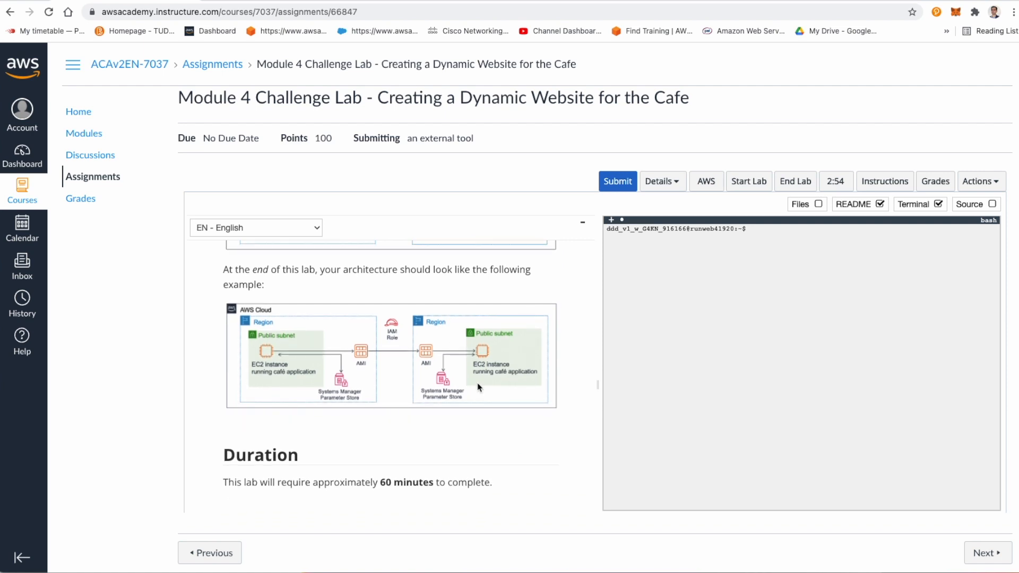
scroll(361, 401, down, 8)
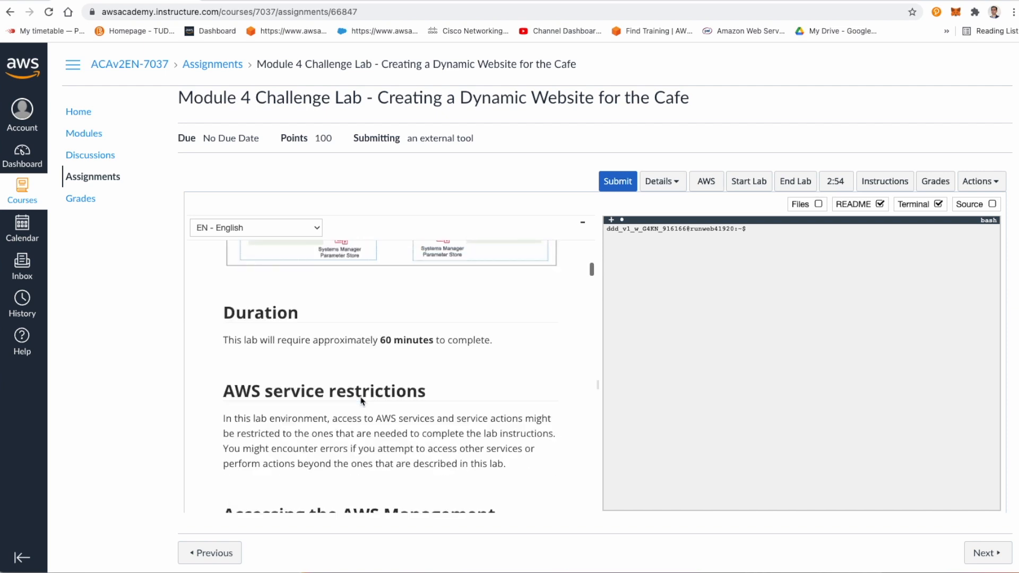
scroll(360, 397, down, 8)
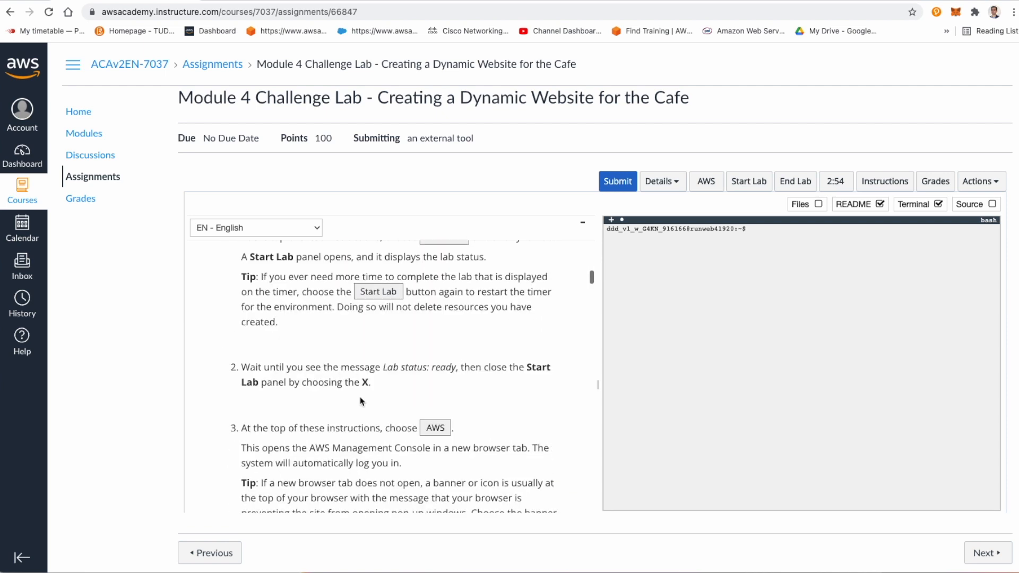
scroll(361, 401, down, 5)
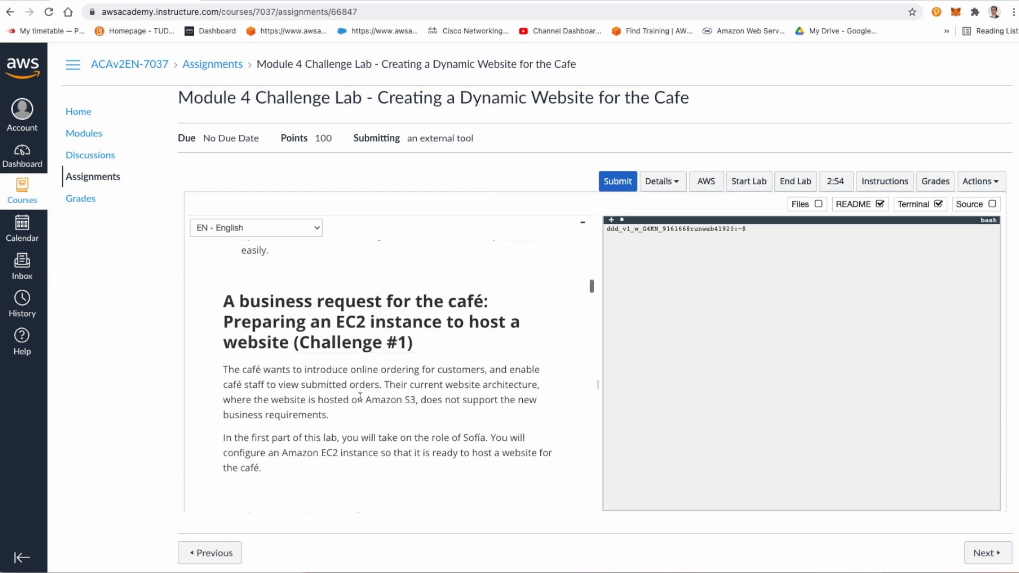
scroll(360, 397, down, 3)
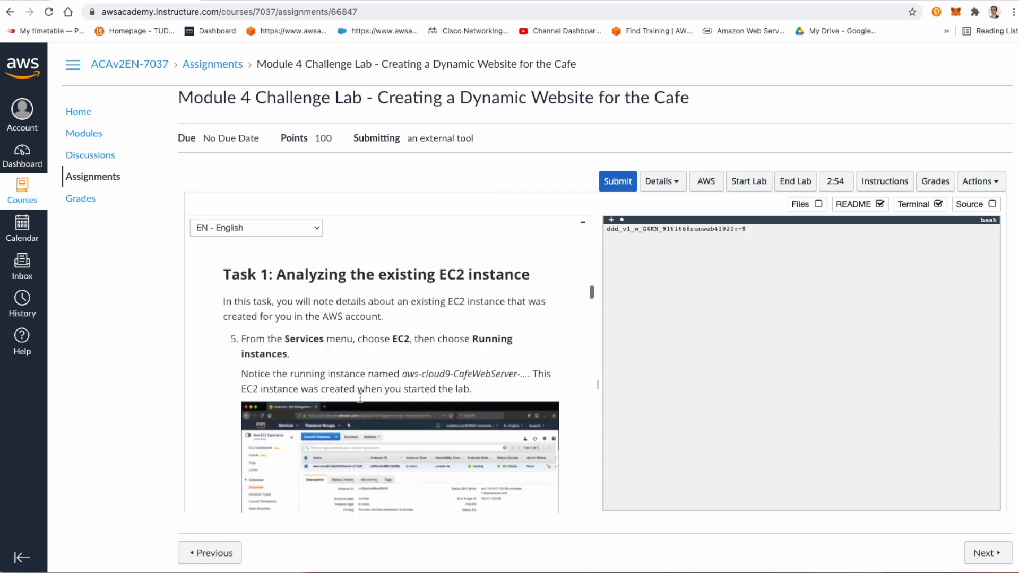
scroll(360, 401, up, 4)
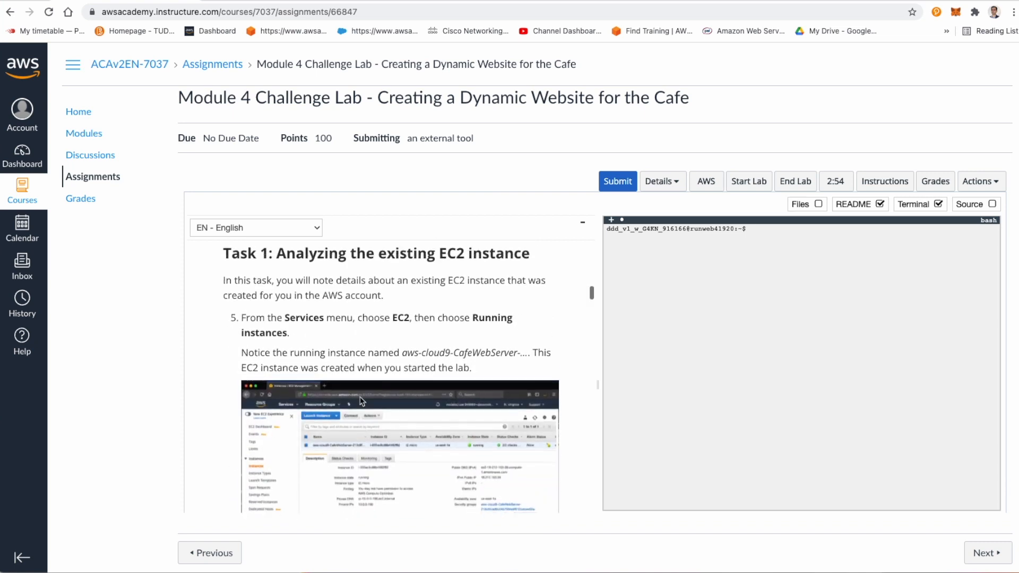
scroll(360, 398, up, 2)
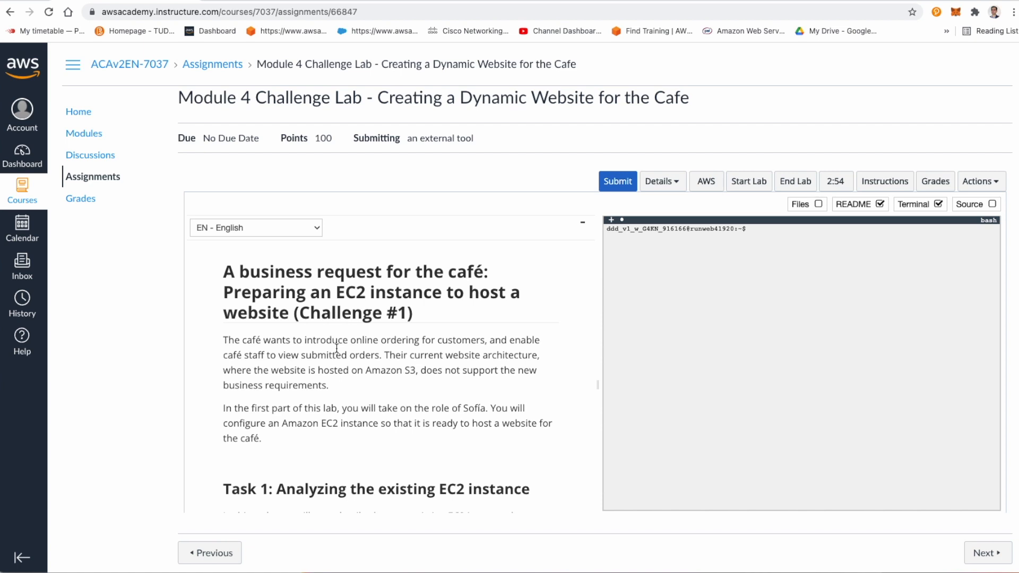
scroll(300, 456, down, 3)
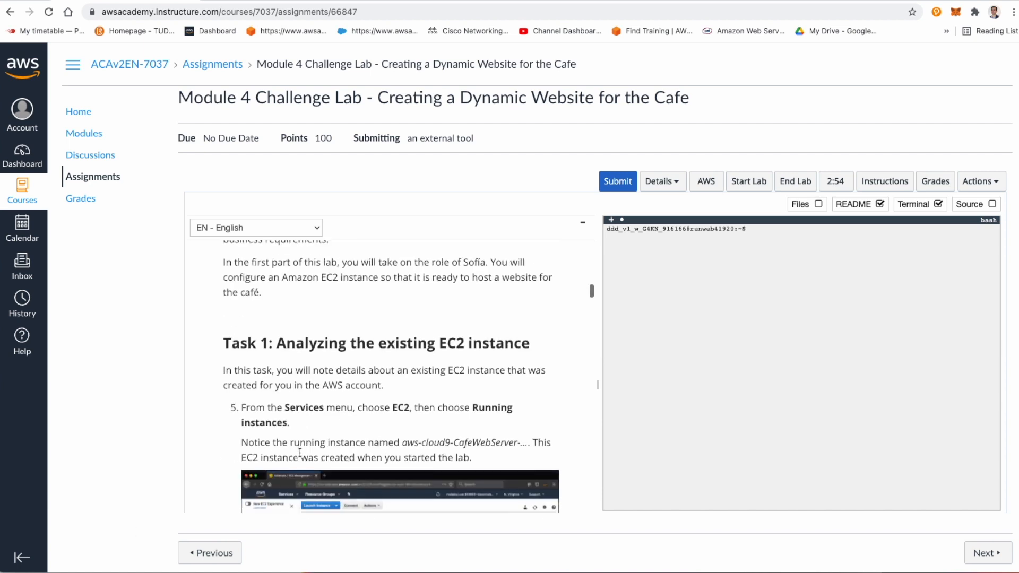
scroll(300, 453, down, 1)
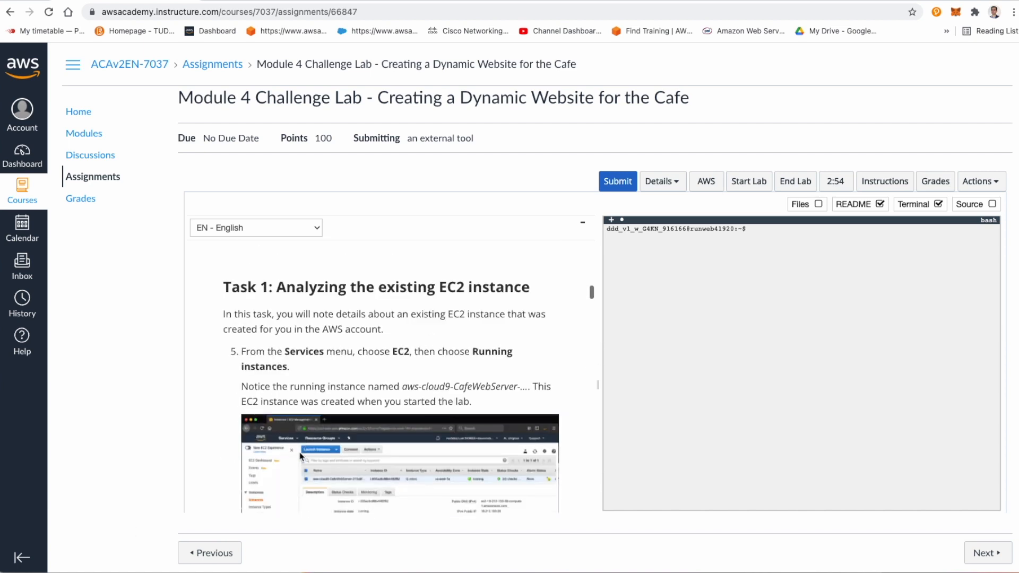
scroll(300, 455, down, 1)
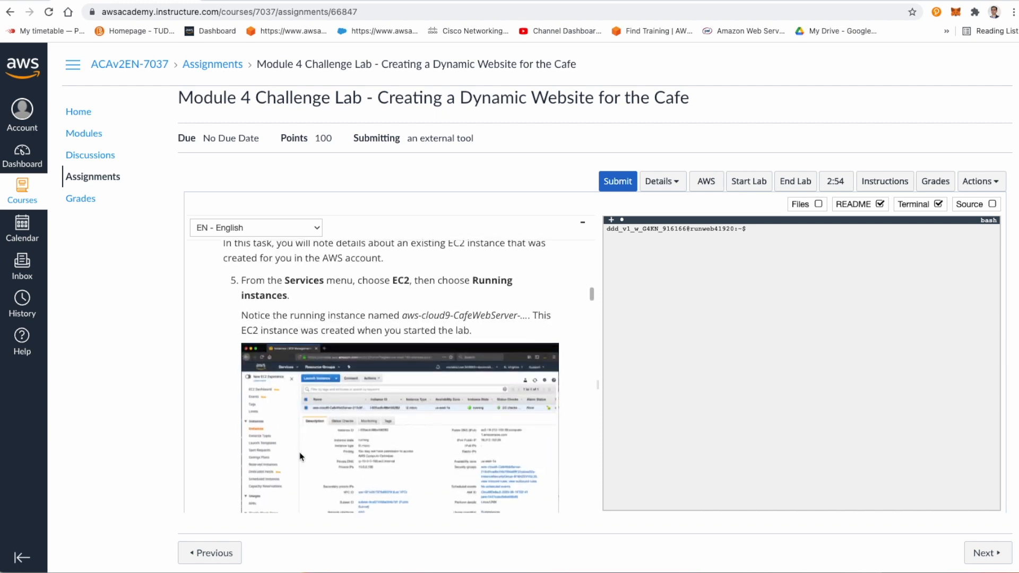
Step: Hide the lab terminal so that only the README instructions are displayed across the full width
click(881, 206)
click(881, 206)
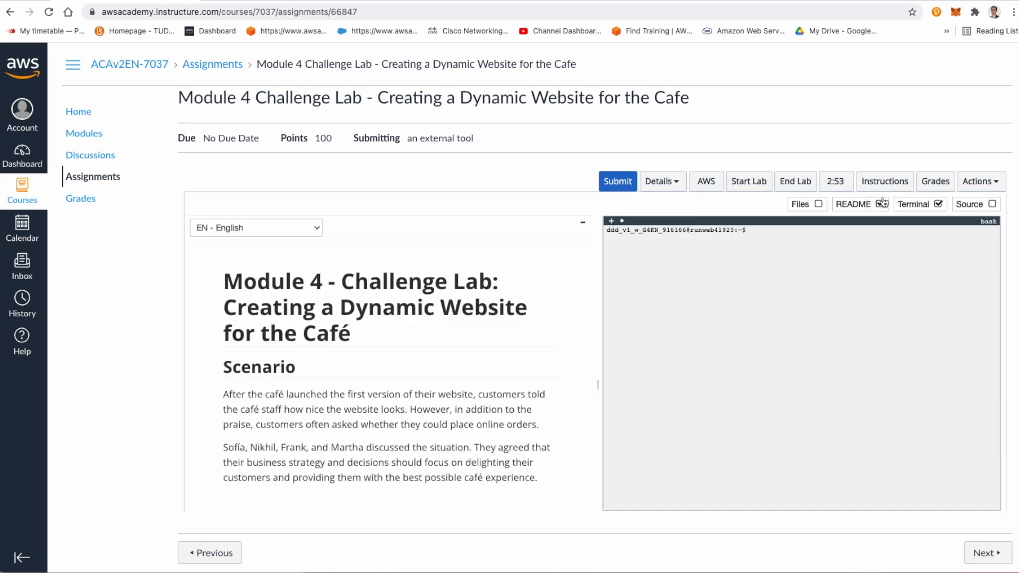
scroll(815, 216, down, 5)
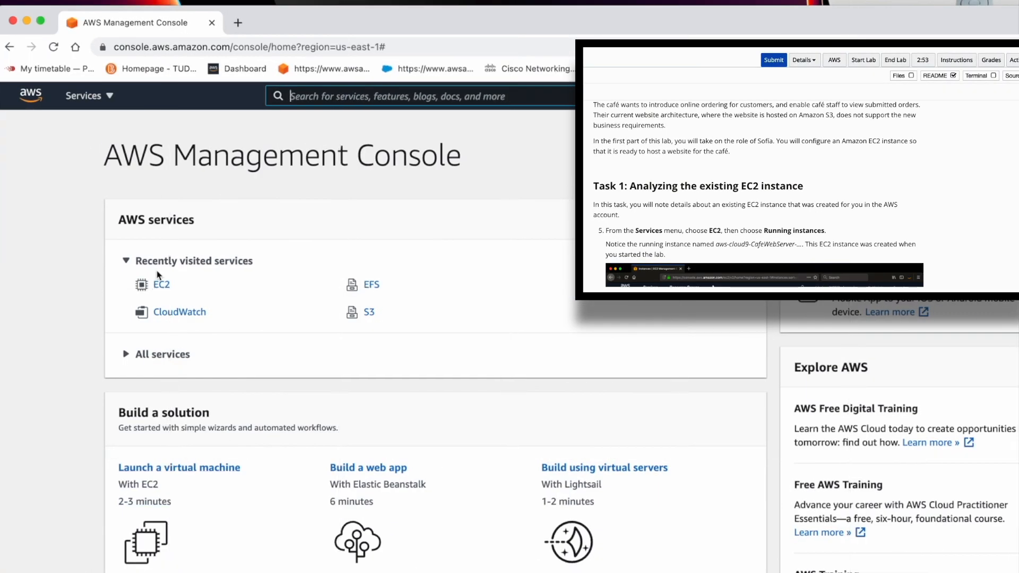
Step: In the EC2 console's Instances list, dismiss the welcome message, select the aws-cloud9-CafeWebServer instance and widen the Name column
click(156, 285)
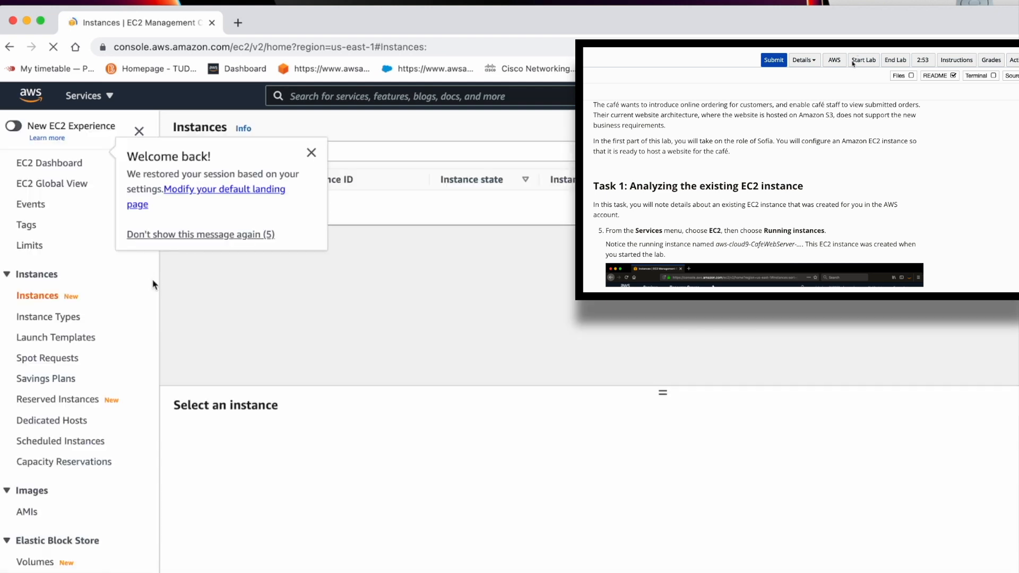
click(312, 153)
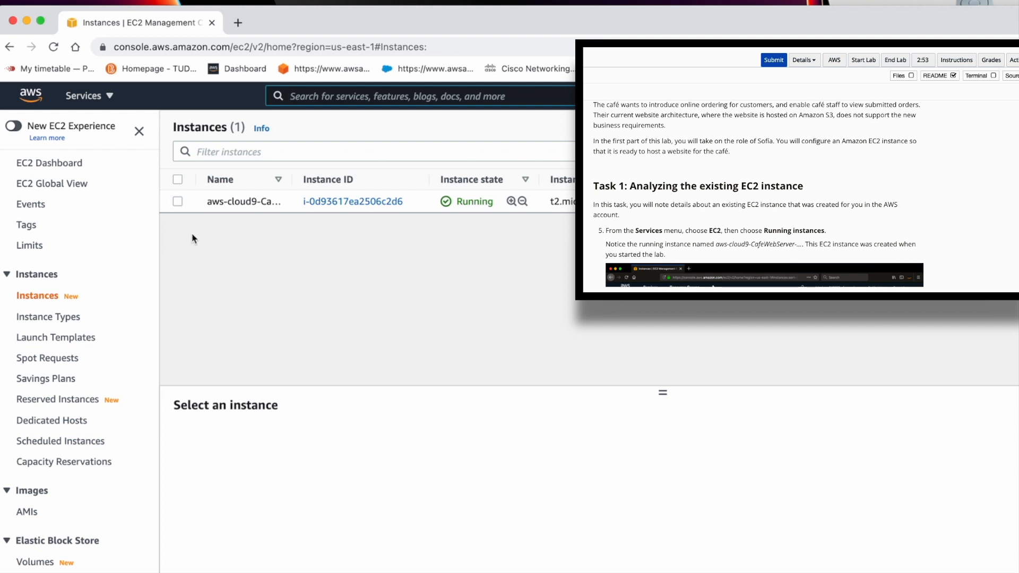
click(178, 202)
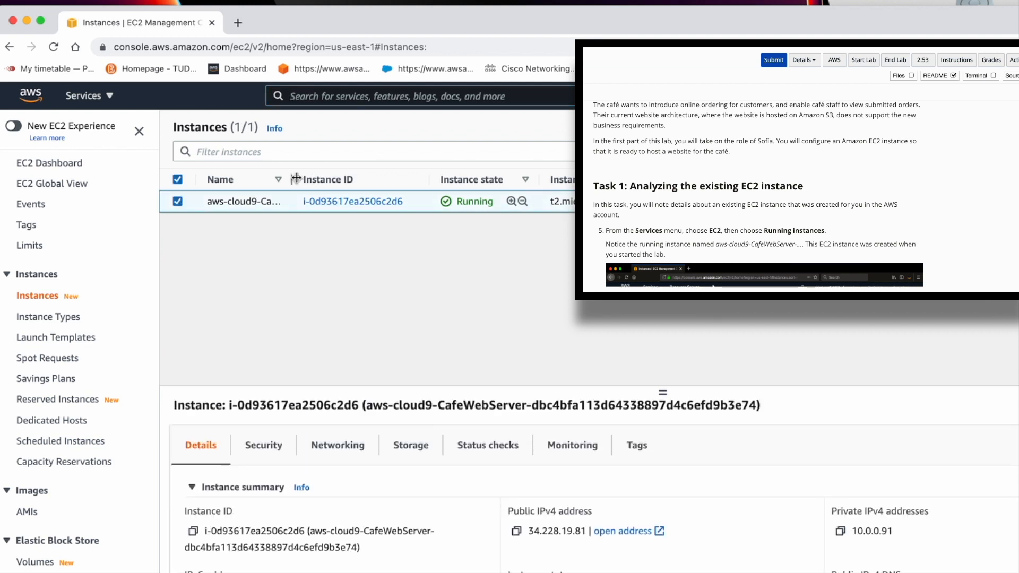
drag(293, 179, 322, 180)
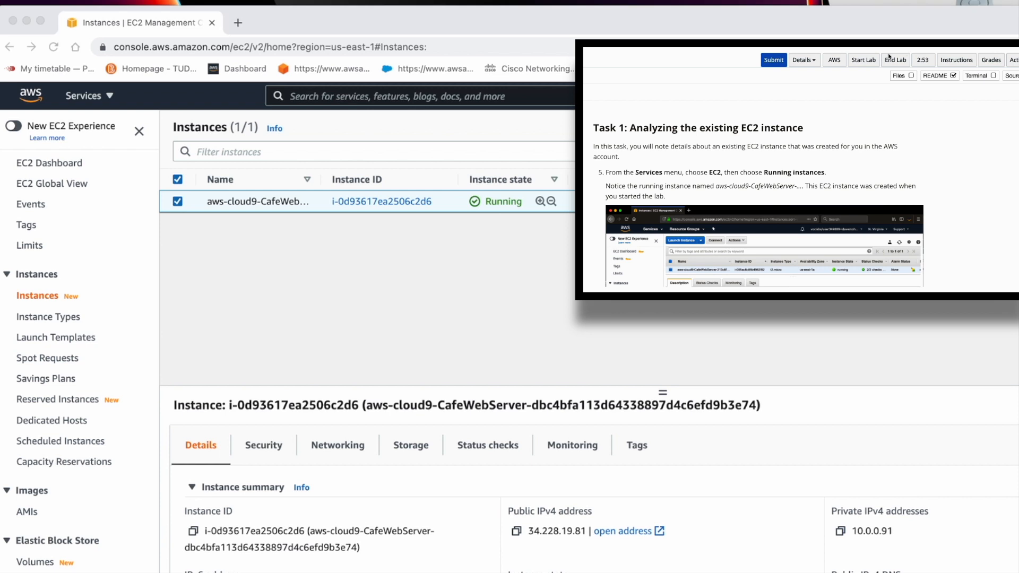
Step: Read the lab section on accessing and answering the multiple choice questions about the instance
scroll(863, 157, down, 5)
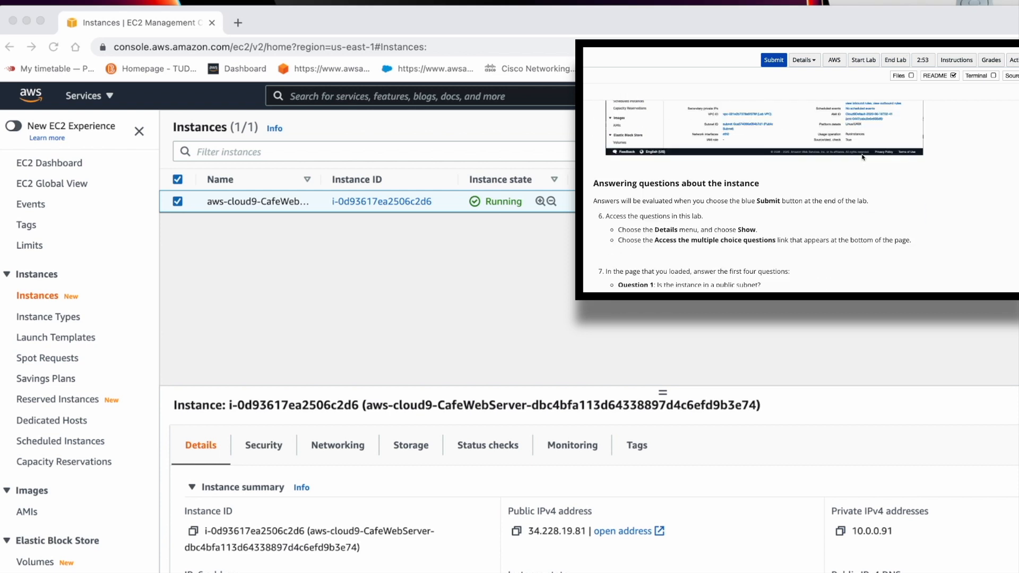
scroll(863, 157, up, 1)
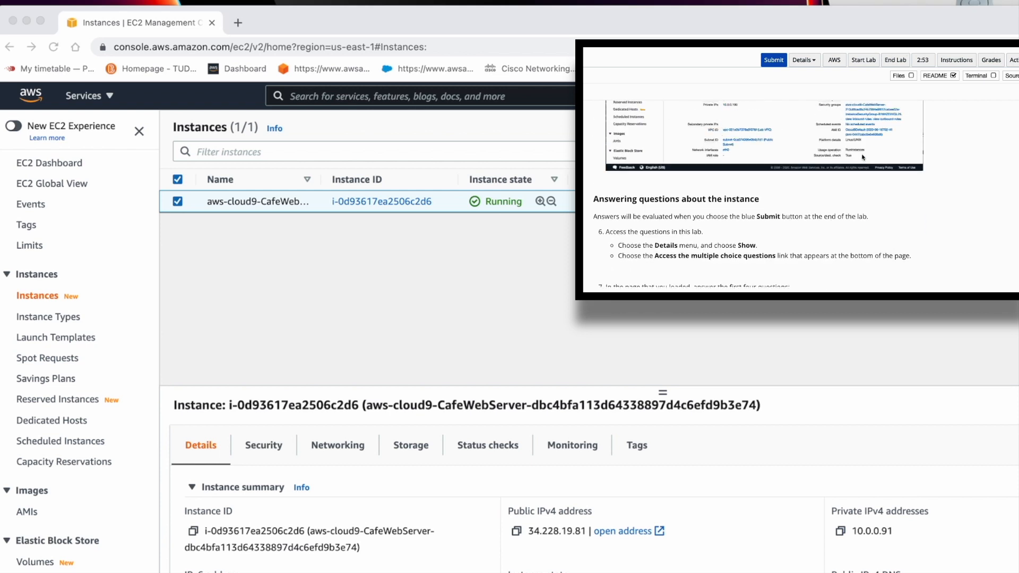
scroll(863, 157, down, 1)
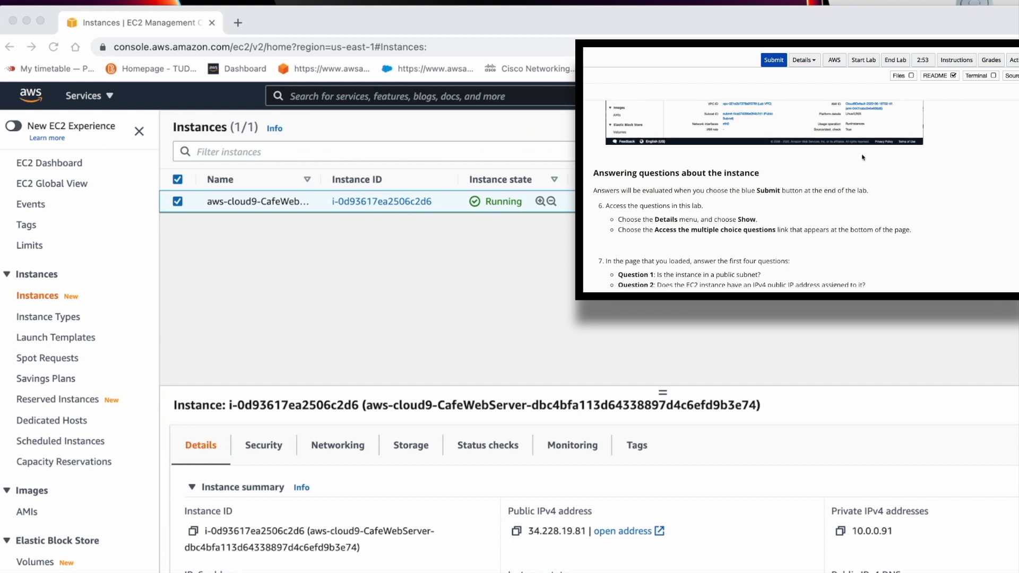
click(645, 205)
double_click(645, 205)
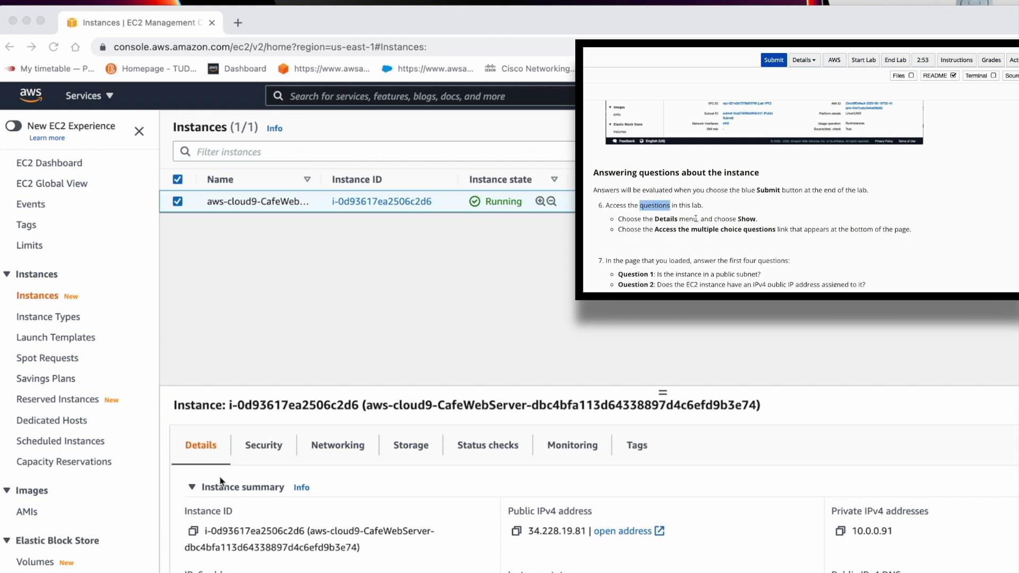
scroll(700, 214, down, 1)
Step: Find the Cloud9 service in the AWS console and open the IDE of the CafeWebServer environment
click(351, 93)
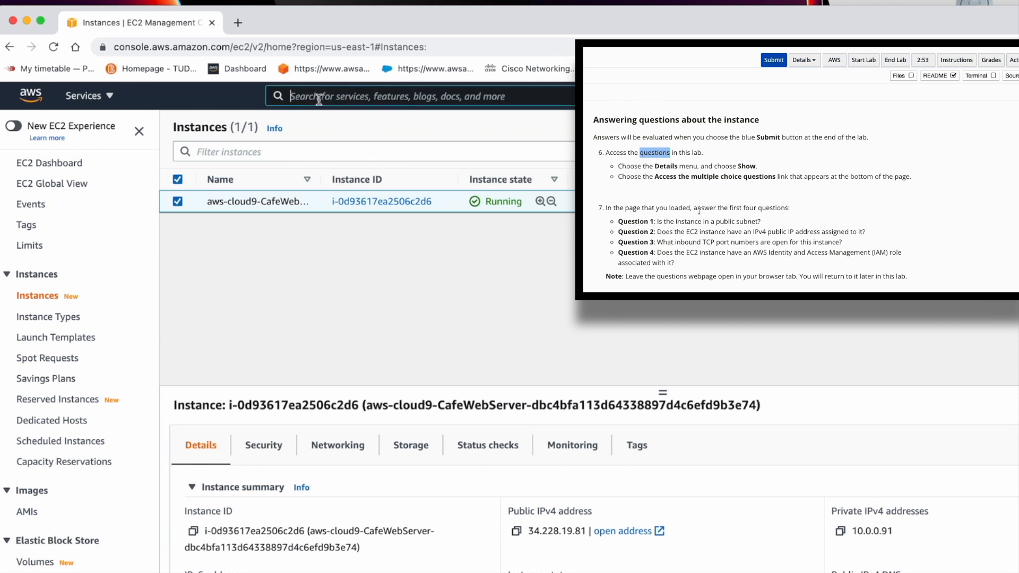
text(cloud9)
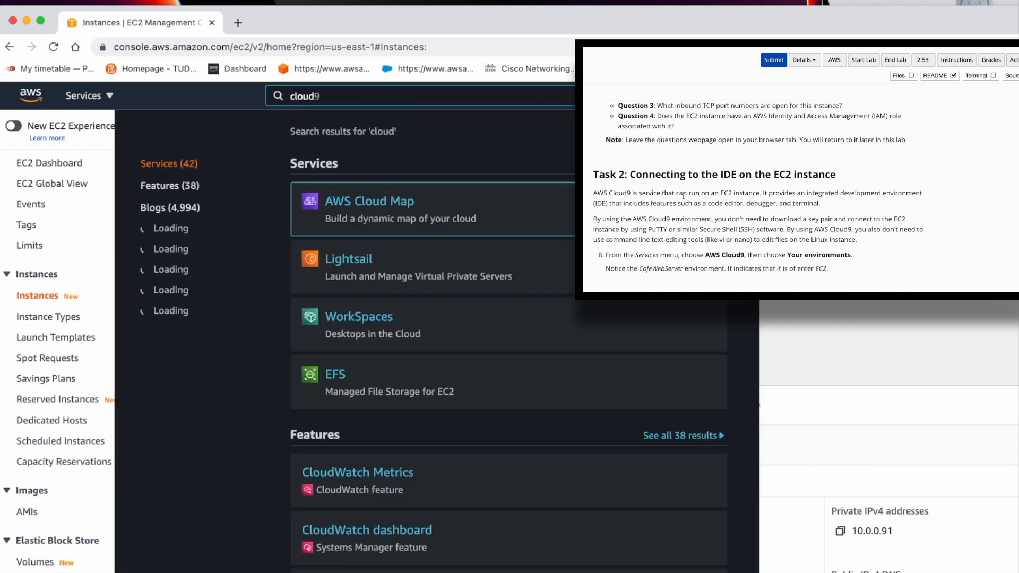
click(338, 201)
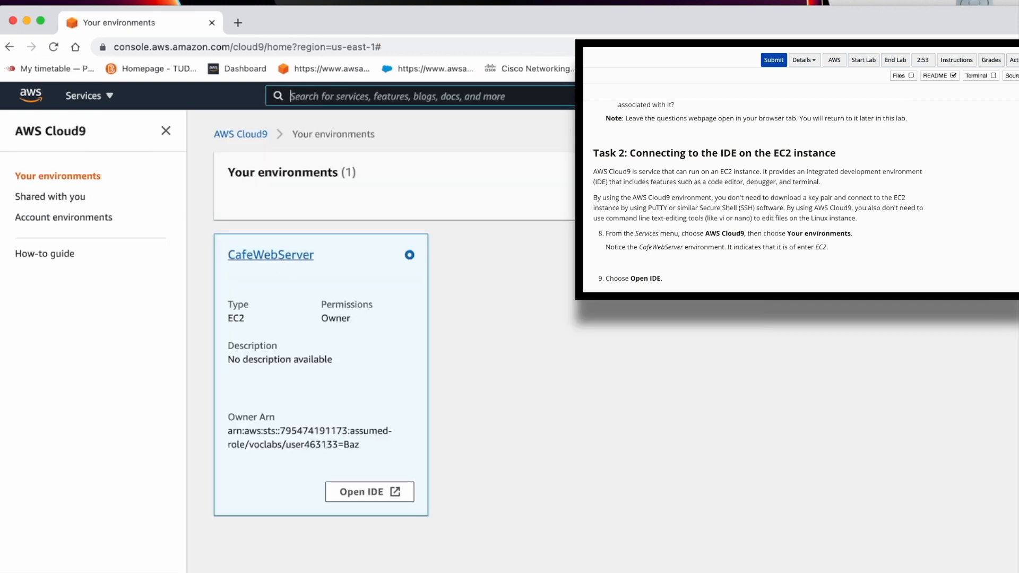
click(359, 494)
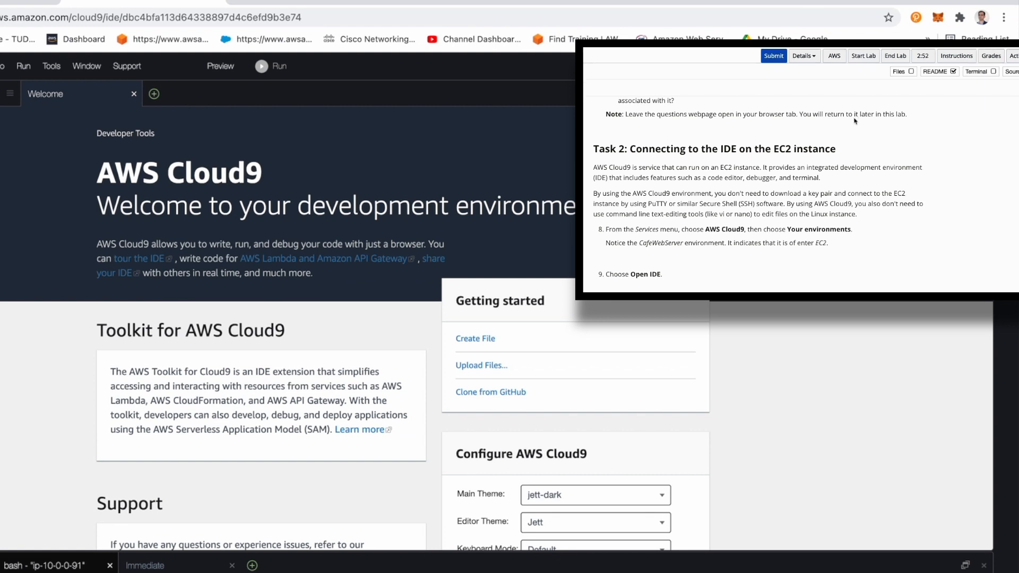
Step: Read the description of the Cloud9 IDE panels and continue to Task 3 on analyzing the LAMP stack environment
scroll(775, 223, down, 2)
scroll(775, 223, down, 1)
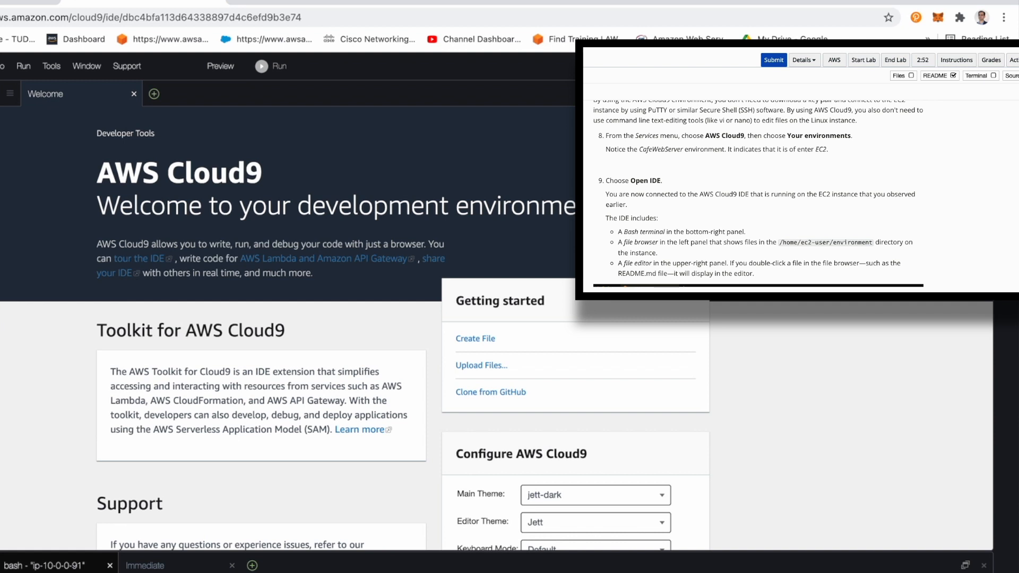
scroll(773, 172, down, 1)
scroll(773, 173, down, 3)
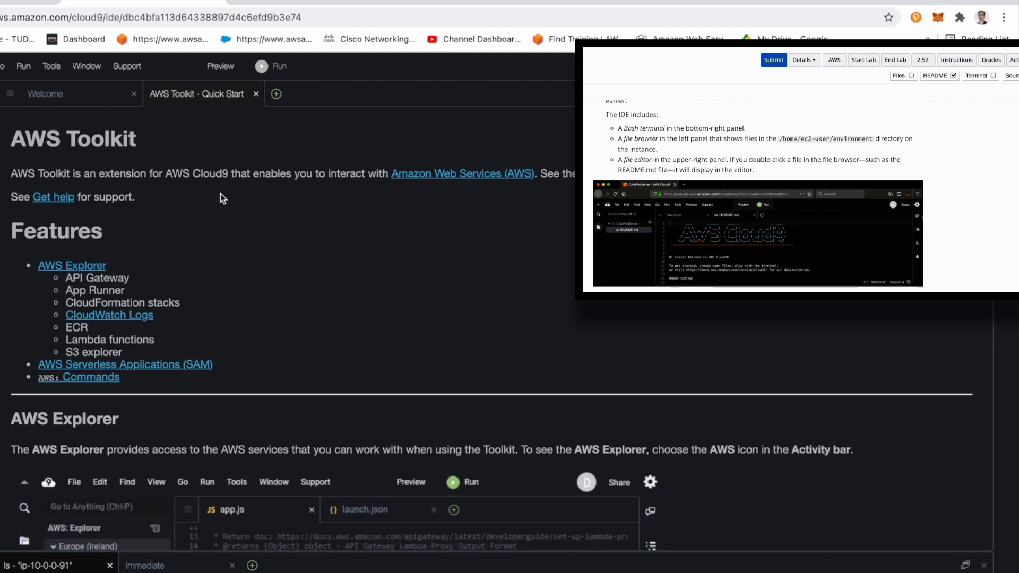
triple_click(182, 228)
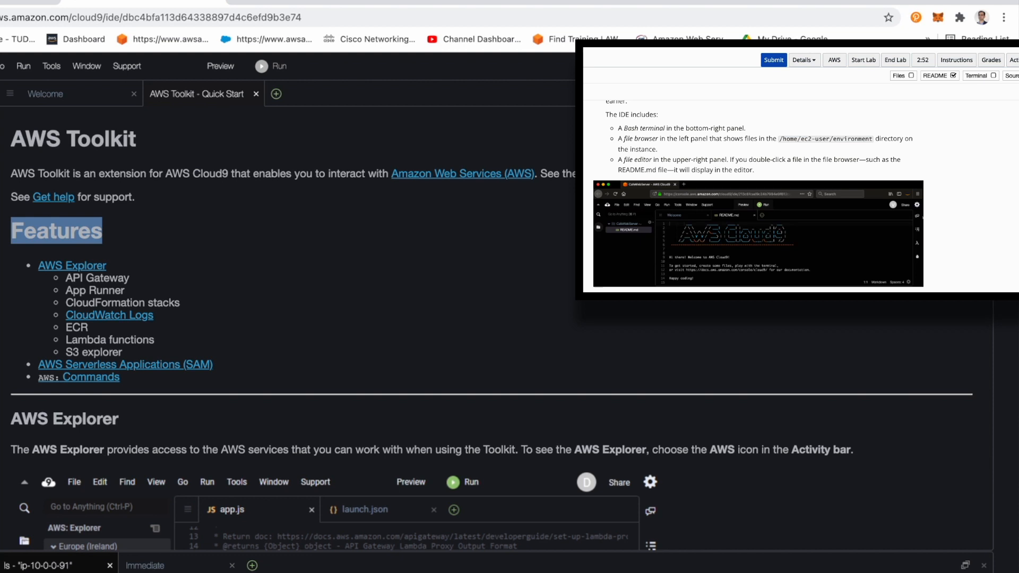
click(762, 177)
scroll(761, 177, down, 5)
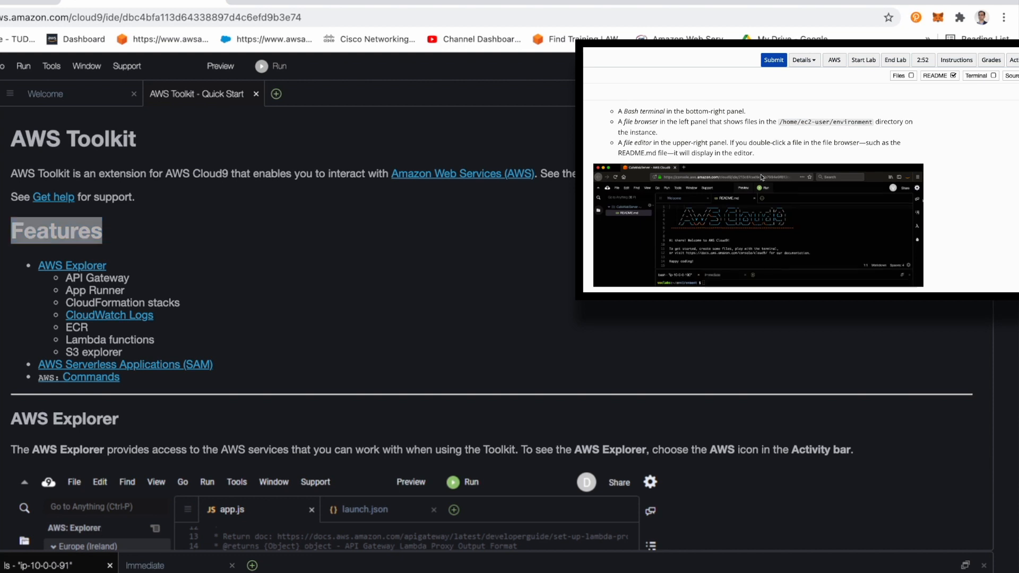
scroll(762, 177, down, 2)
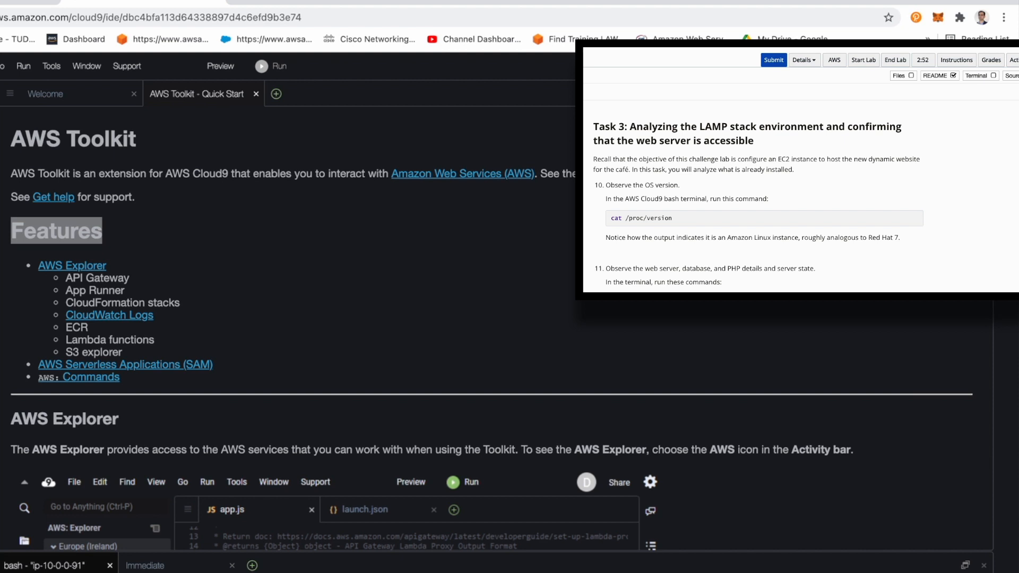
Step: Enlarge the Cloud9 bash terminal and check the web server version with sudo httpd -v
drag(375, 553, 444, 260)
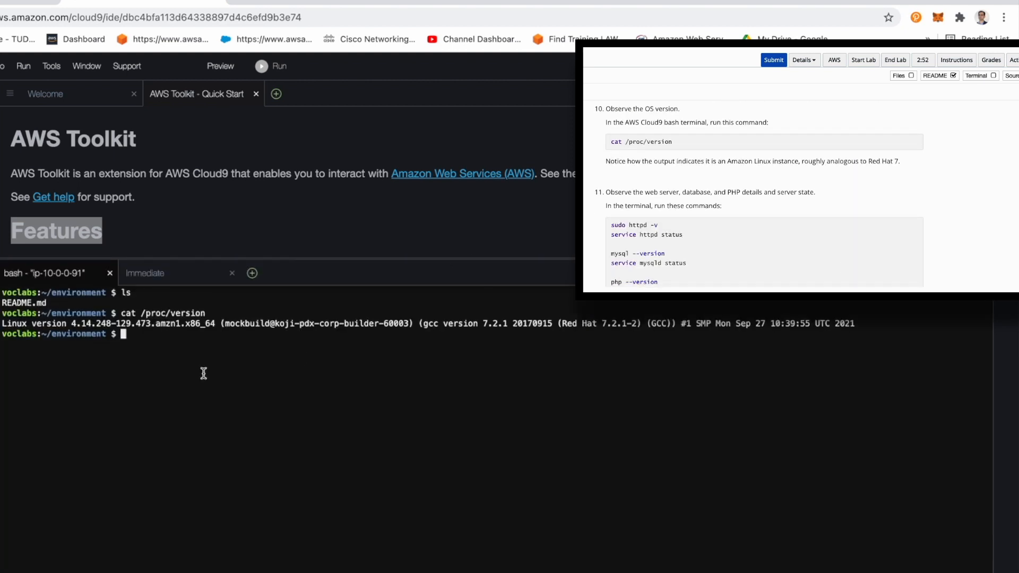
text(sudo )
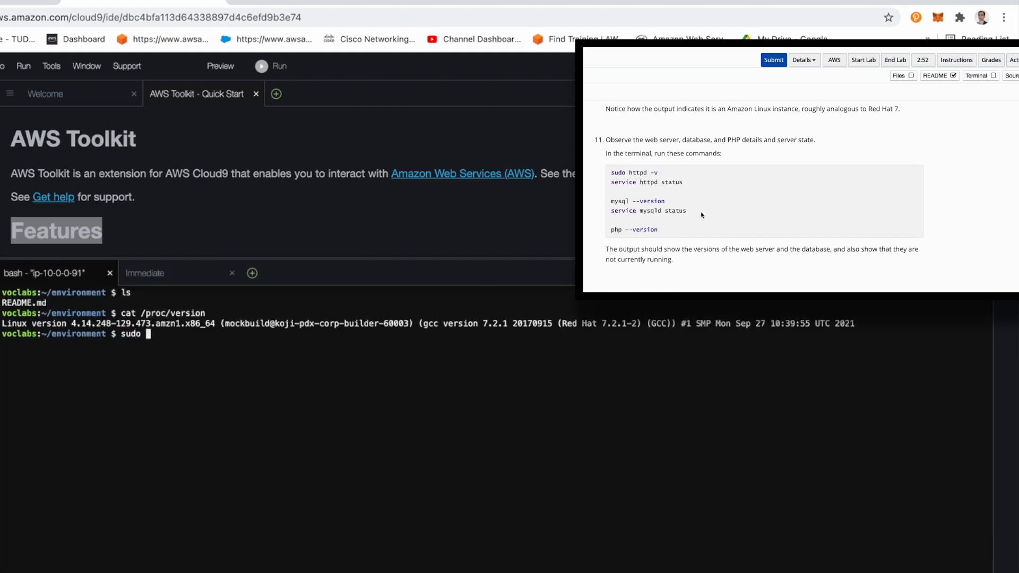
text(http)
key(BackSpace)
text(d -v)
key(Return)
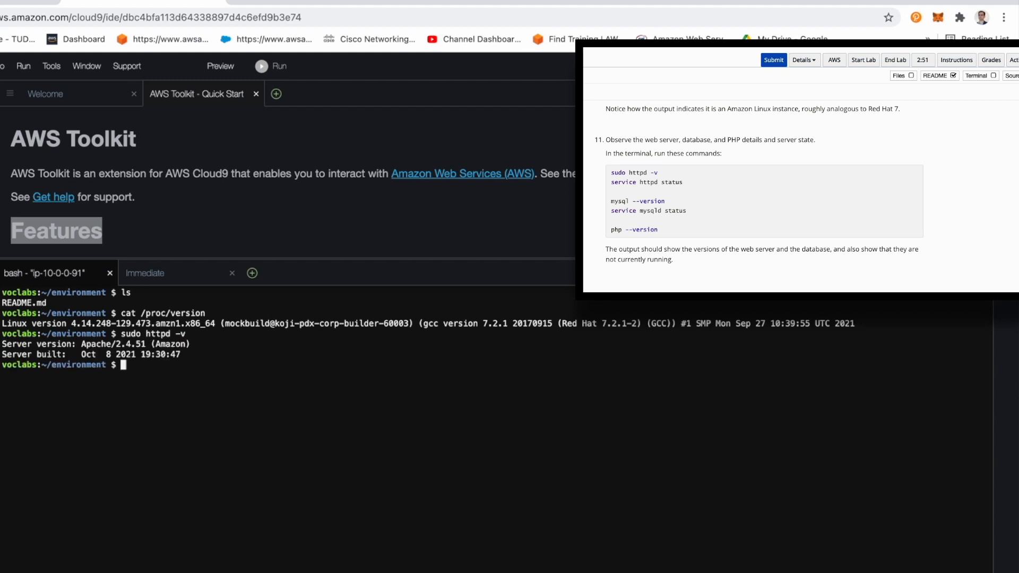
Step: Check the web server's state with service httpd status
text(service httpd status)
key(Return)
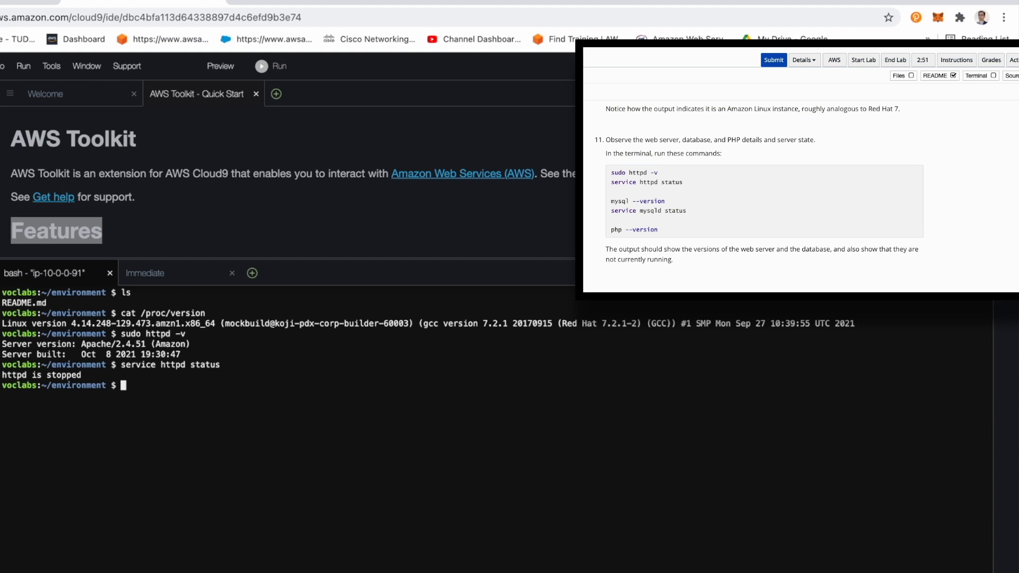
Step: Check the installed database version with mysql --version in the bash terminal
text(mysql --version)
key(Return)
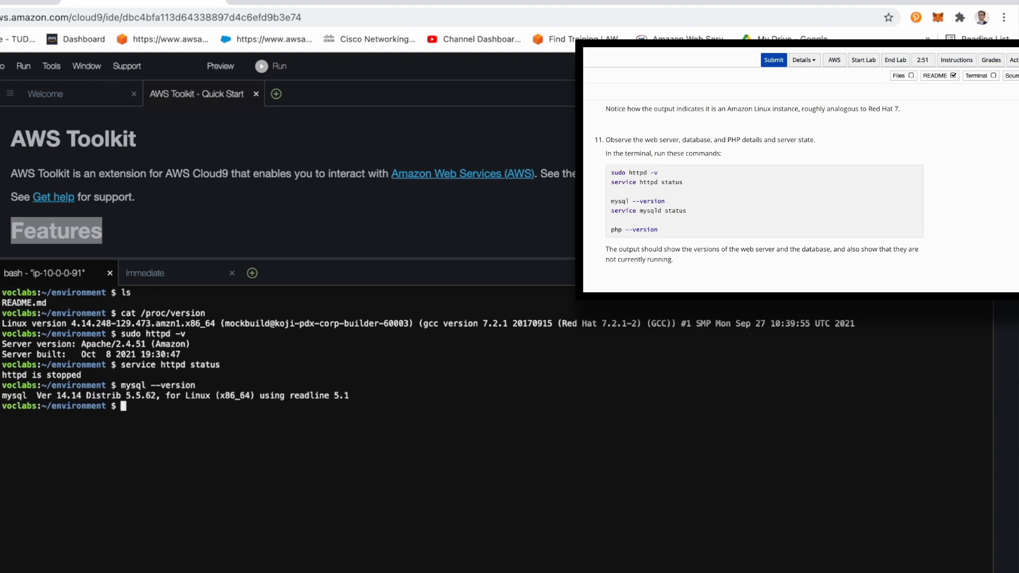
Step: Check the database server's state with service mysqld status
text(p)
key(BackSpace)
text(servuce)
key(BackSpace)
key(BackSpace)
key(BackSpace)
key(BackSpace)
text(ice)
text(mysqld status)
key(Return)
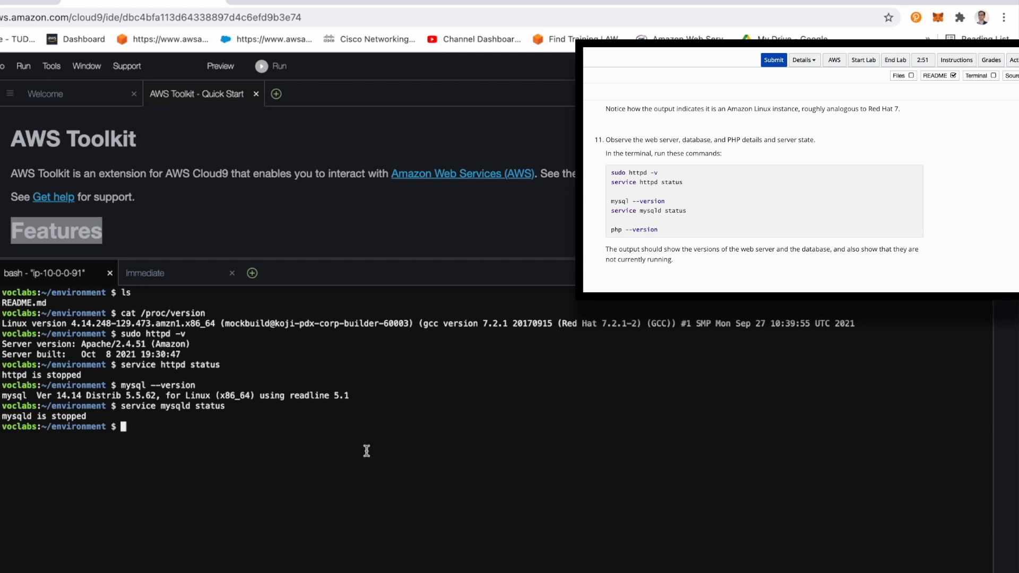
Step: Set the web server to start automatically at boot with sudo chkconfig httpd on
text(sudo ch)
scroll(903, 175, down, 3)
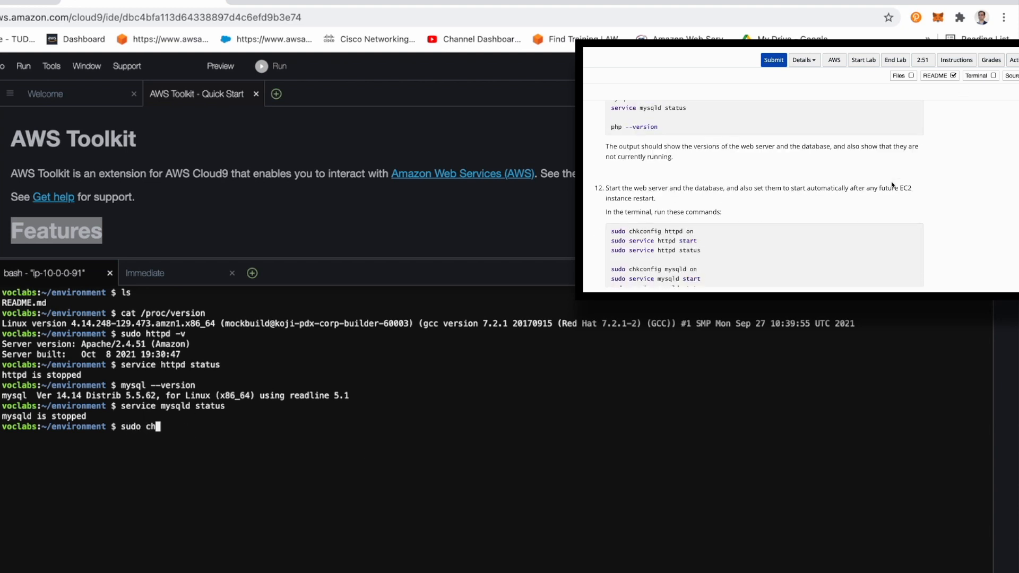
scroll(892, 185, down, 1)
text(k)
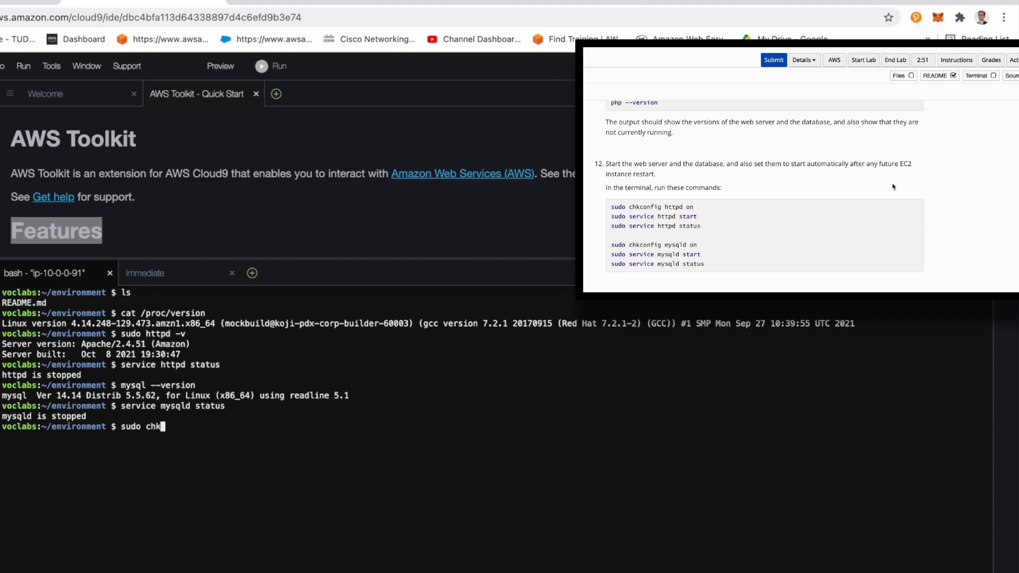
text(config httpd on)
key(Return)
Step: Start the web server with sudo service httpd start
text(sudo serv)
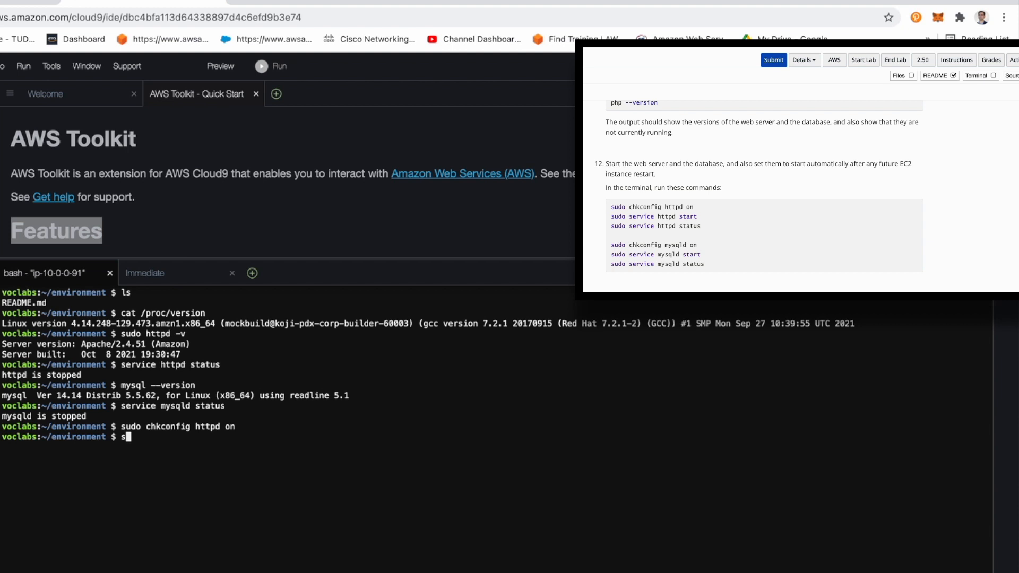
text(ice httpd )
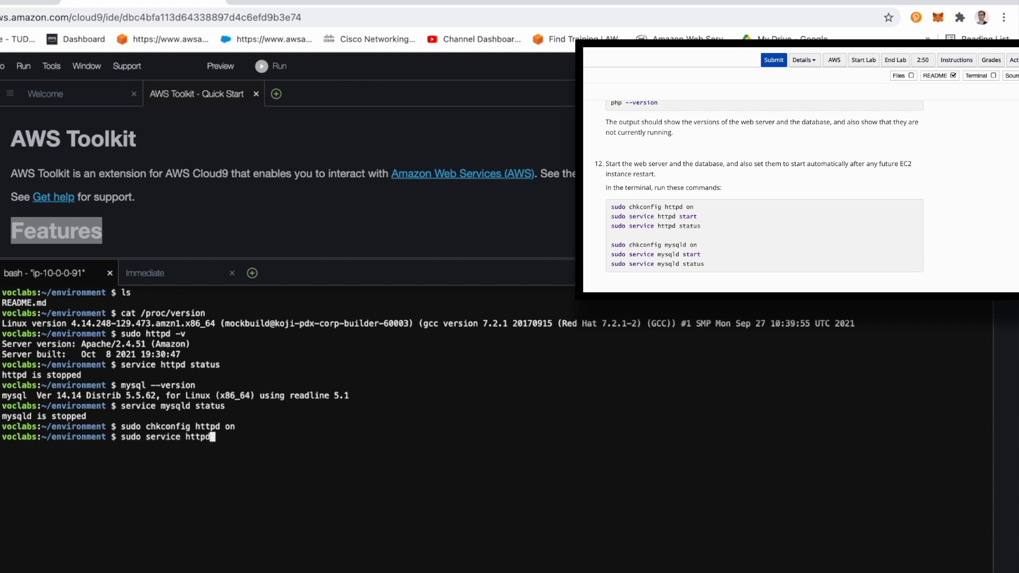
text(start)
key(Return)
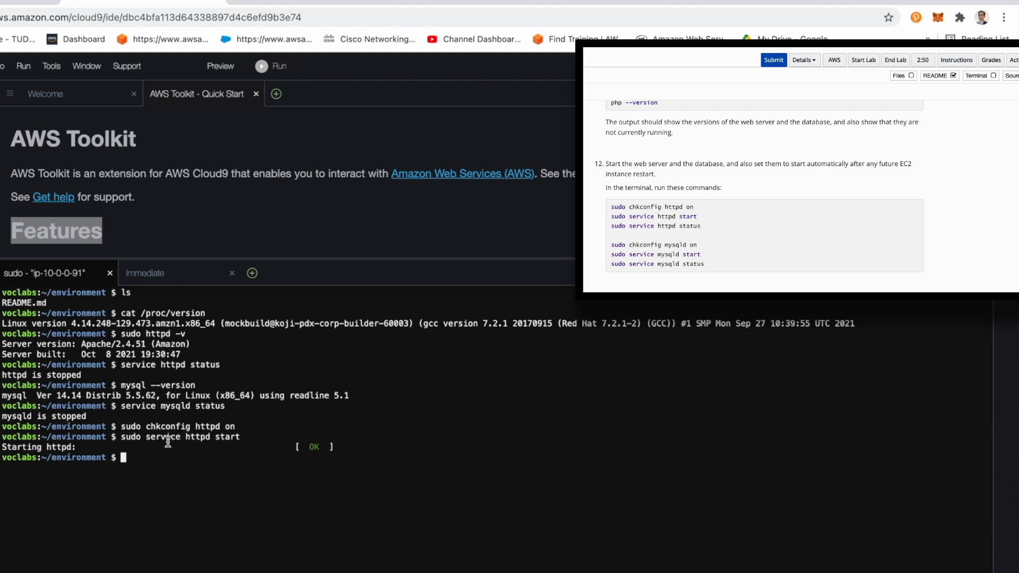
Step: Check the started web server's state by rerunning service httpd status from the command history
text(sudo)
key(Up)
key(Up)
key(Up)
key(Up)
key(Up)
key(Up)
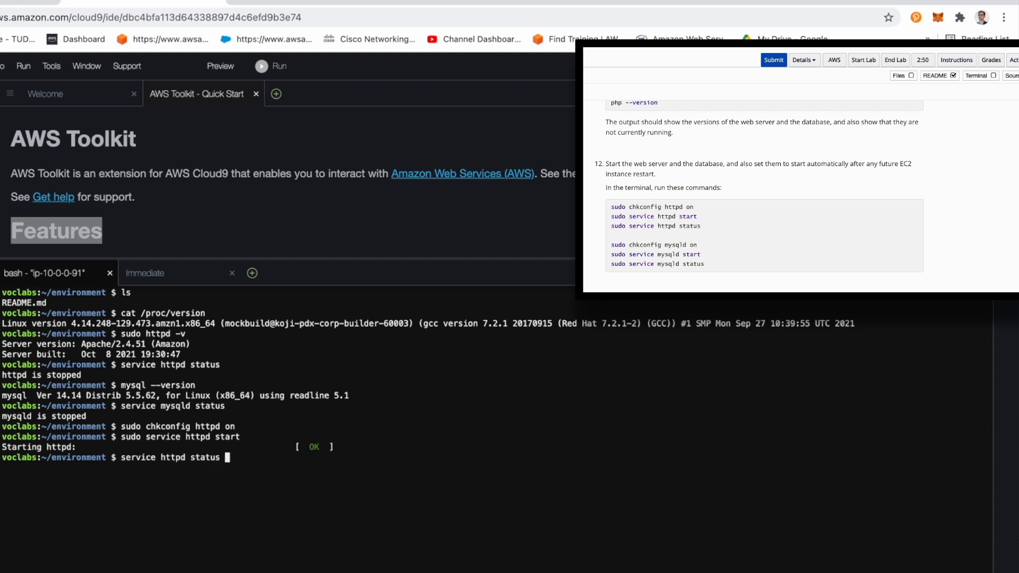
key(Down)
key(Return)
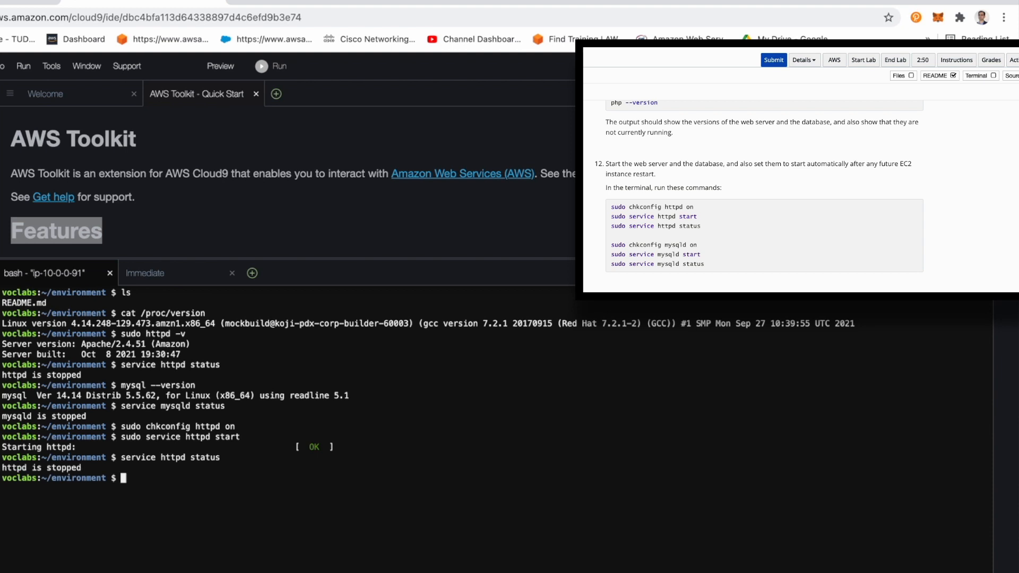
Step: Recheck the web server's state with root privileges using sudo service httpd status
key(Up)
key(Left)
key(Left)
key(Left)
key(Left)
key(Left)
key(Left)
key(Left)
key(Left)
key(Left)
key(Left)
key(Left)
key(Left)
key(Left)
key(Left)
key(Left)
key(Left)
key(Left)
key(Left)
key(Left)
key(Left)
text(sudo)
key(Return)
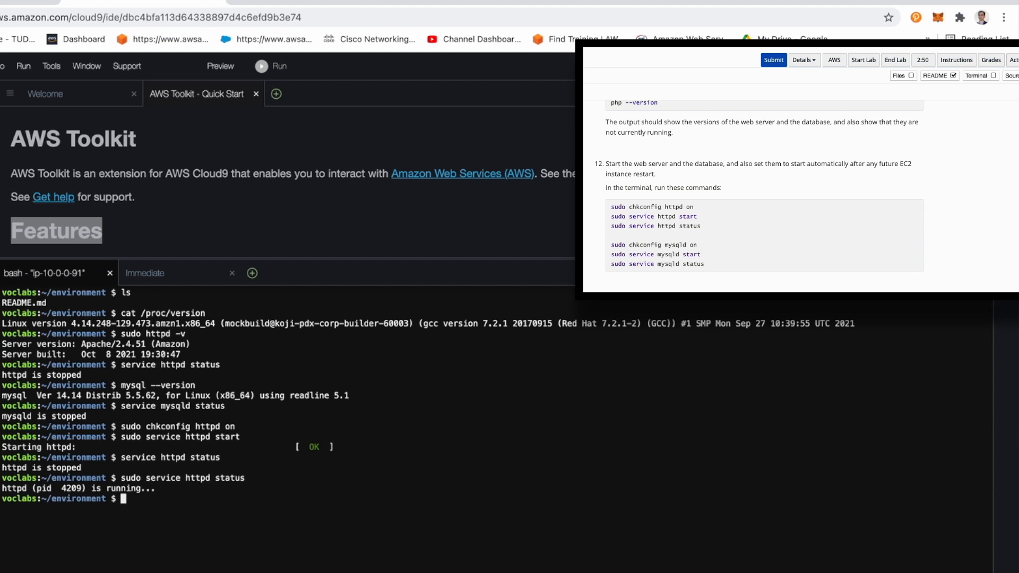
Step: Set the database server to start automatically at boot with sudo chkconfig mysqld on
key(Up)
key(Down)
text(sudo chkconfig )
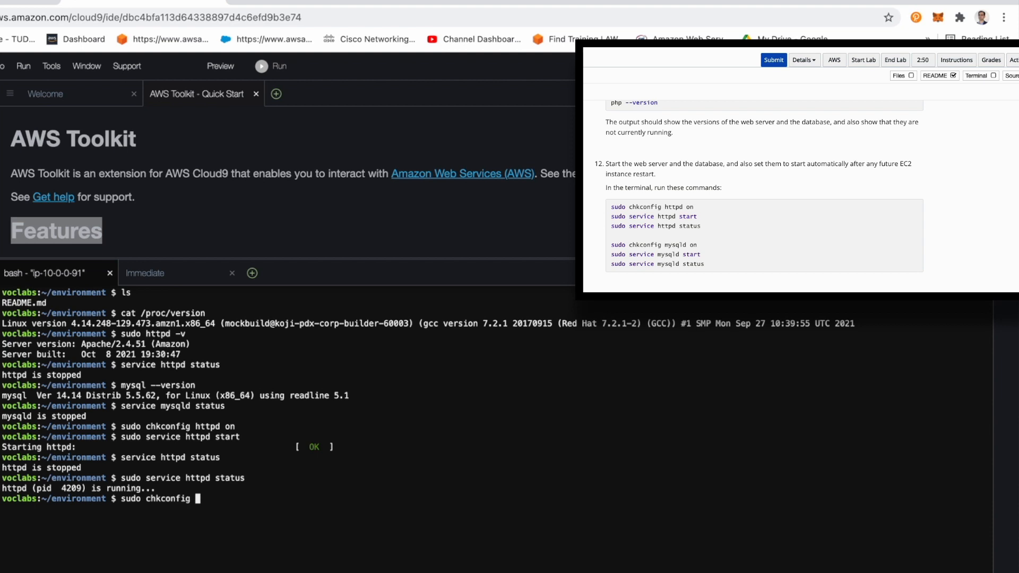
text(mysqld on)
key(Return)
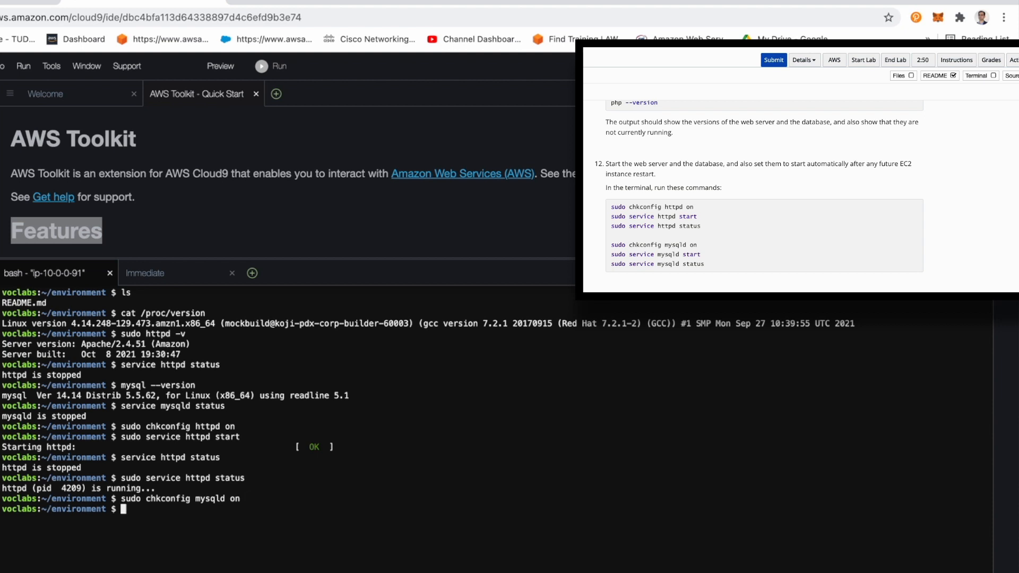
Step: Start the database server with sudo service mysqld start
text(sudo re)
text(v)
key(BackSpace)
key(BackSpace)
key(BackSpace)
text(service mysqld )
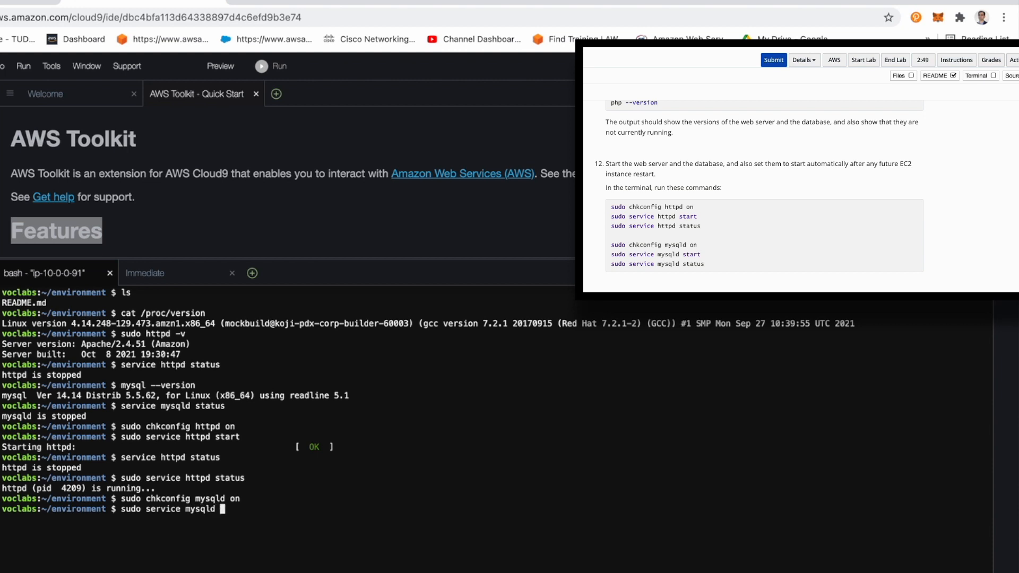
text(start)
key(Return)
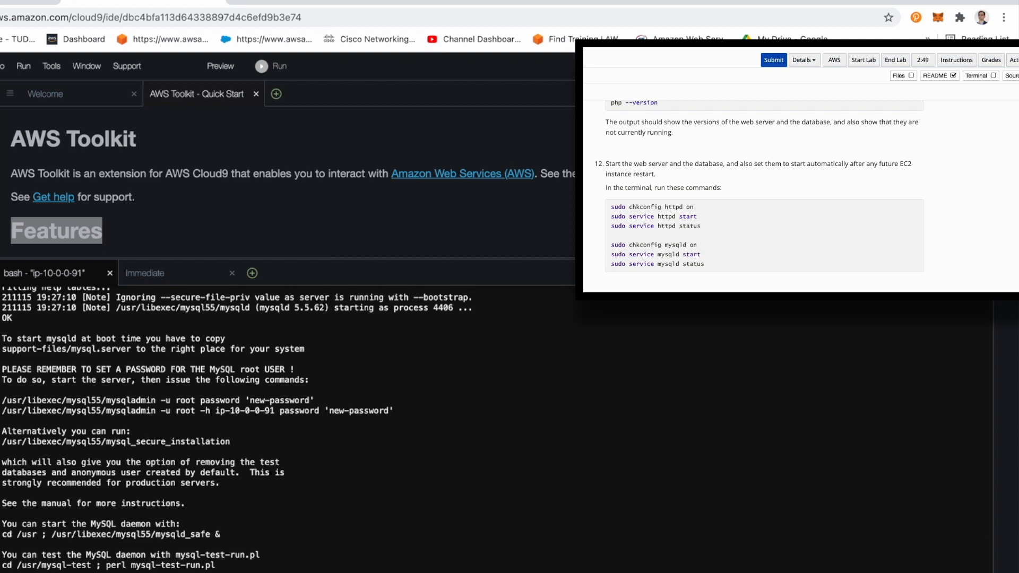
scroll(101, 438, down, 1)
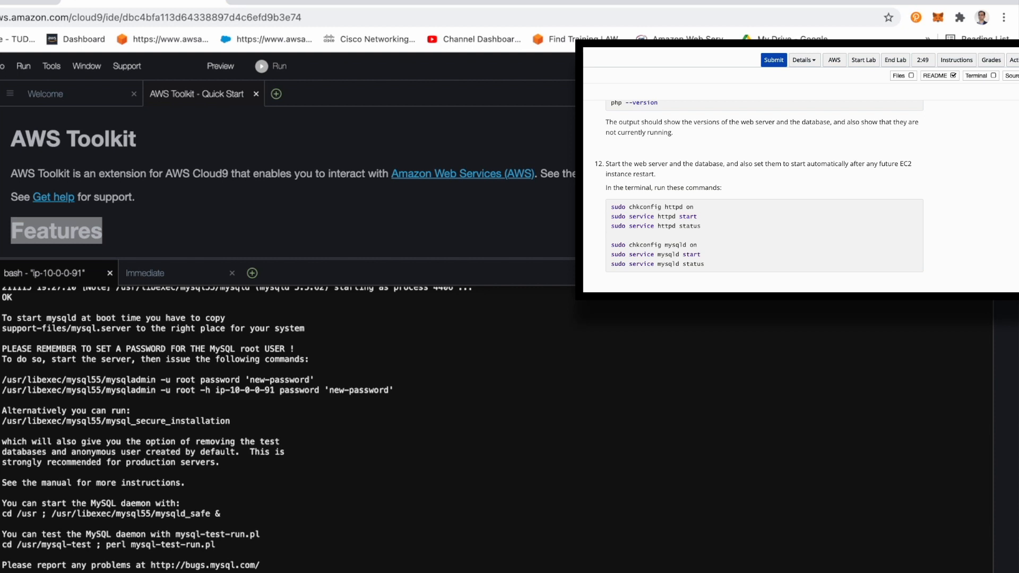
Step: Run ln -s /var/www/ /home/ec2-user/environment and sudo chown ec2-user:ec2-user /var/www/html from the lab instructions in the bash terminal
scroll(862, 237, down, 5)
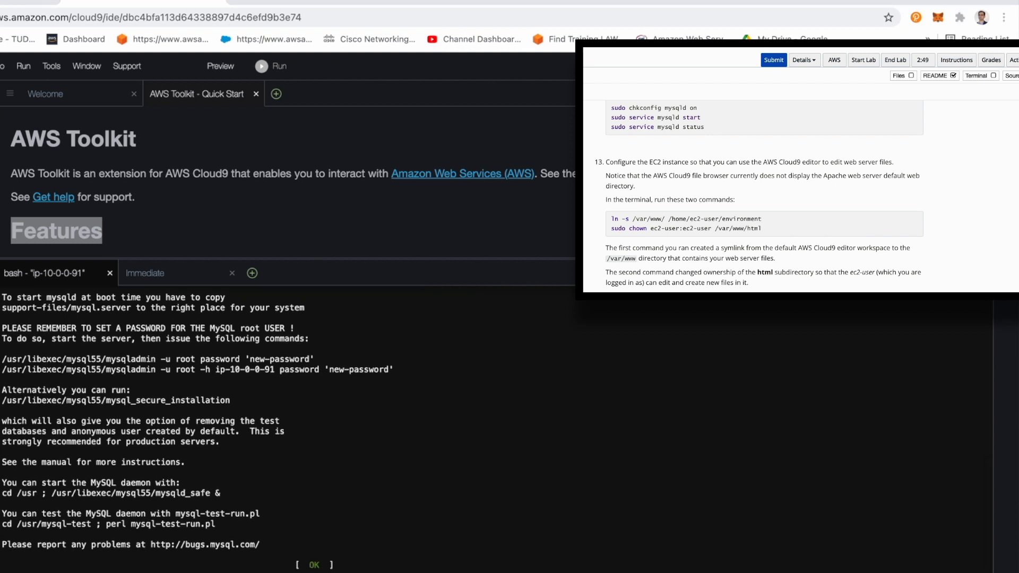
triple_click(624, 219)
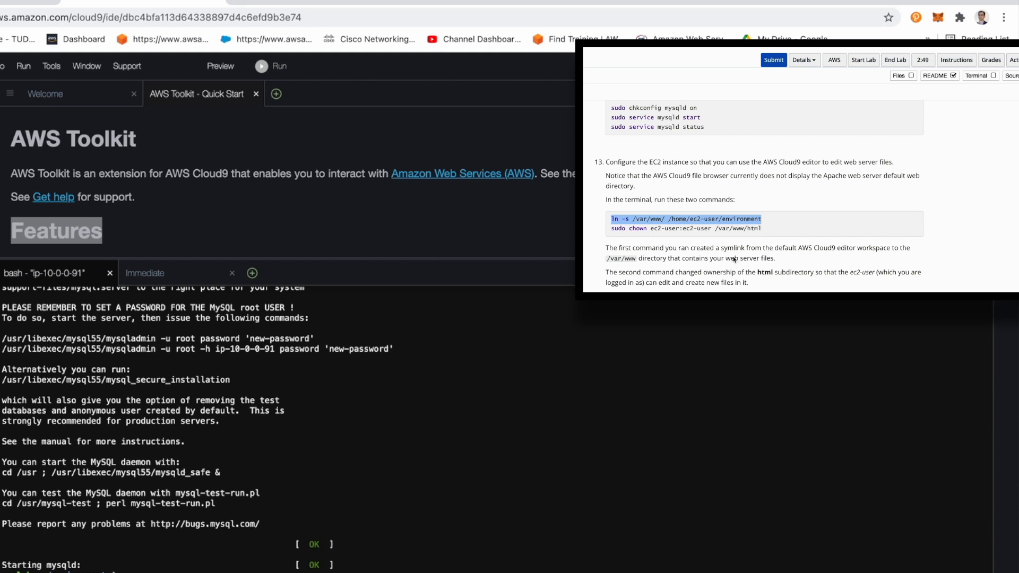
drag(609, 229, 798, 226)
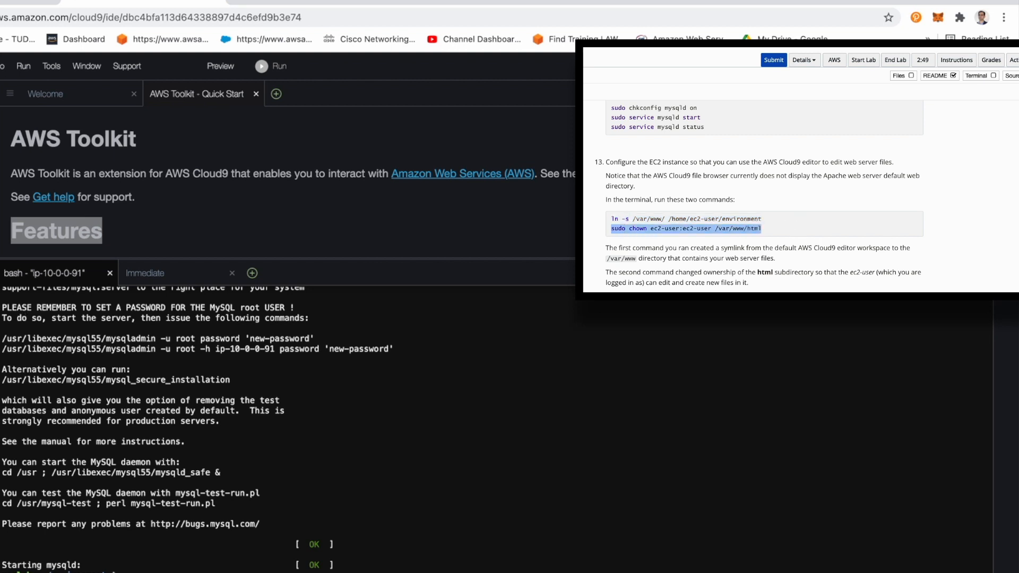
key(alt+n)
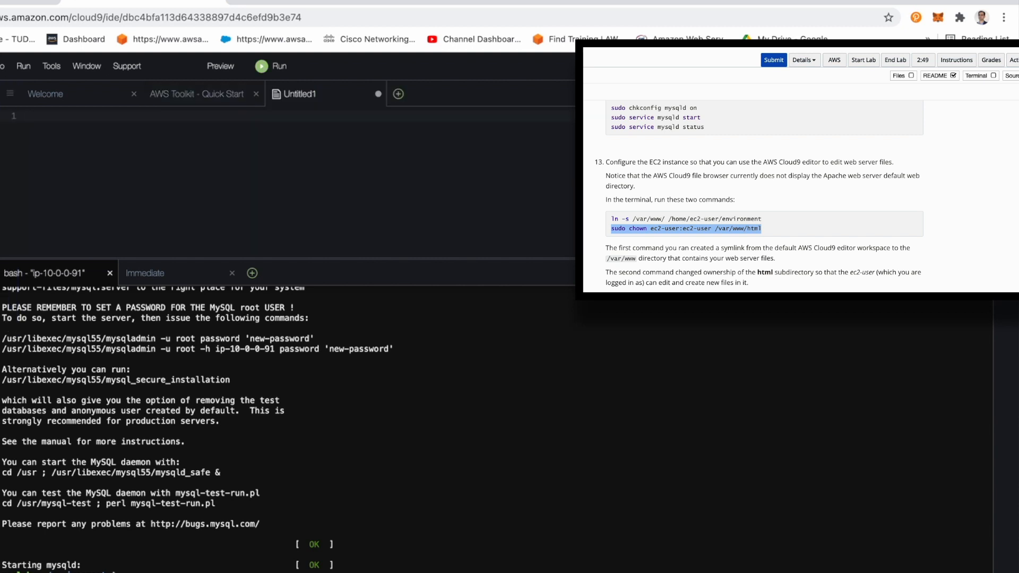
scroll(892, 125, down, 5)
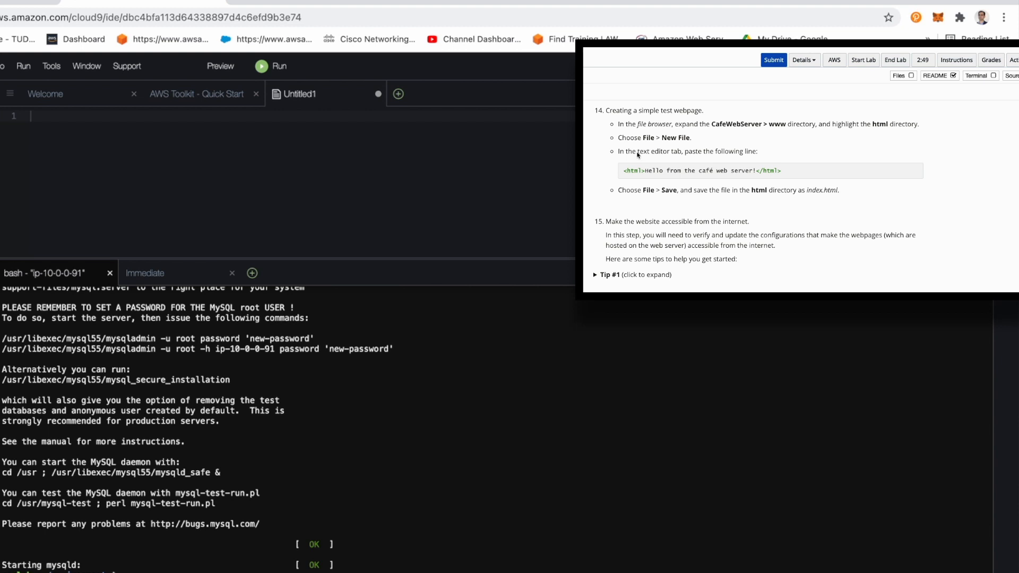
right_click(1, 136)
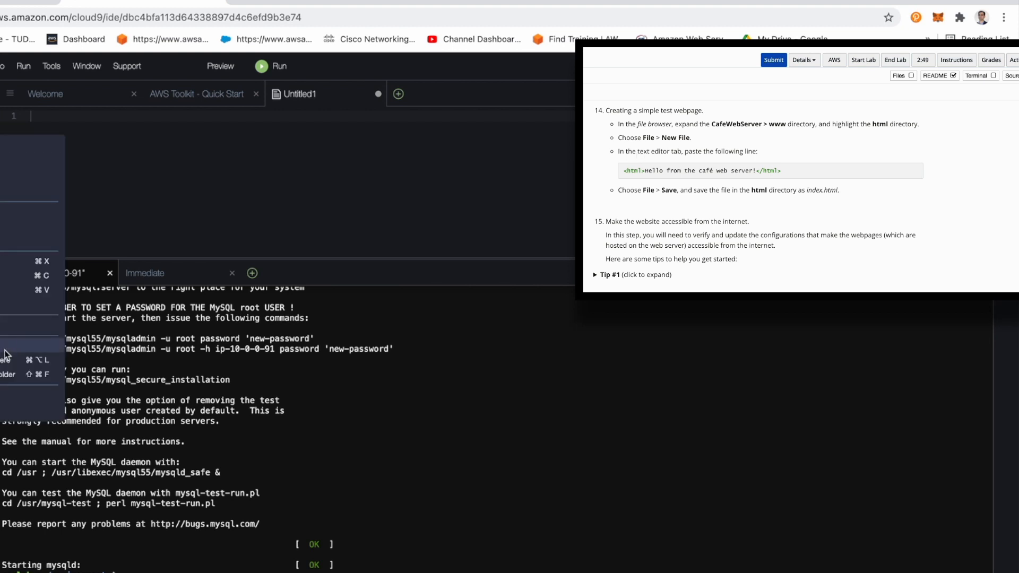
click(31, 410)
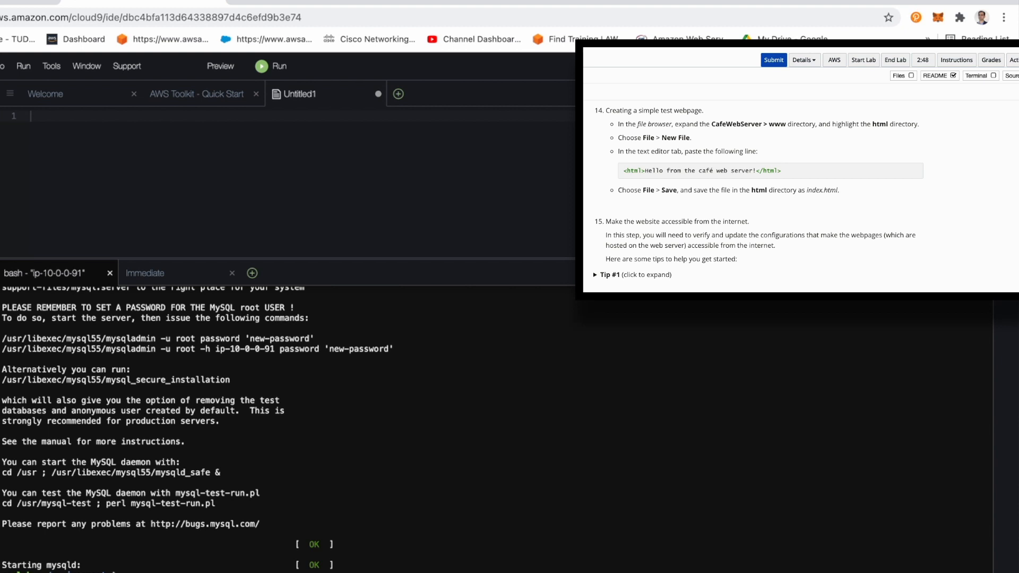
right_click(0, 200)
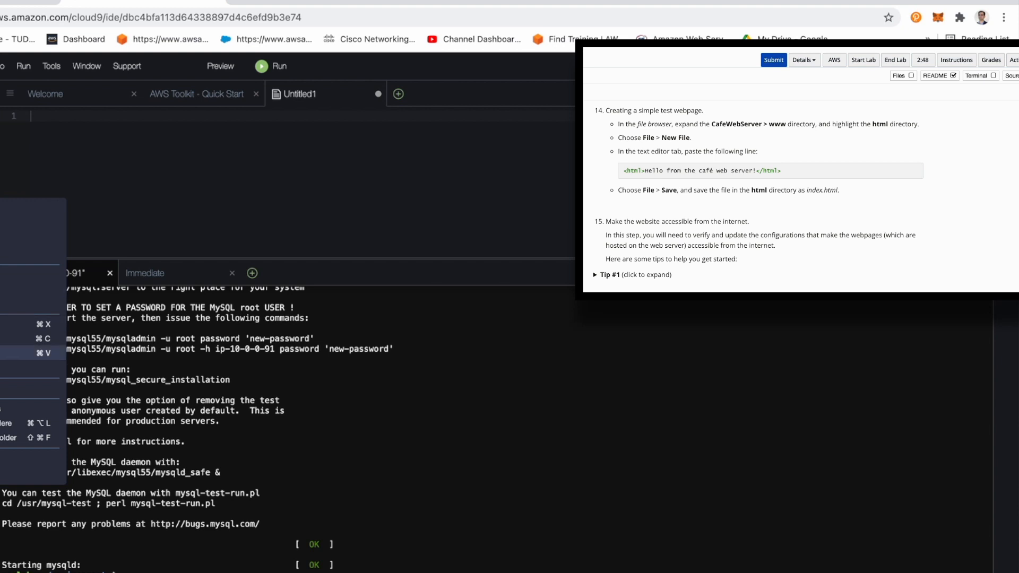
click(3, 458)
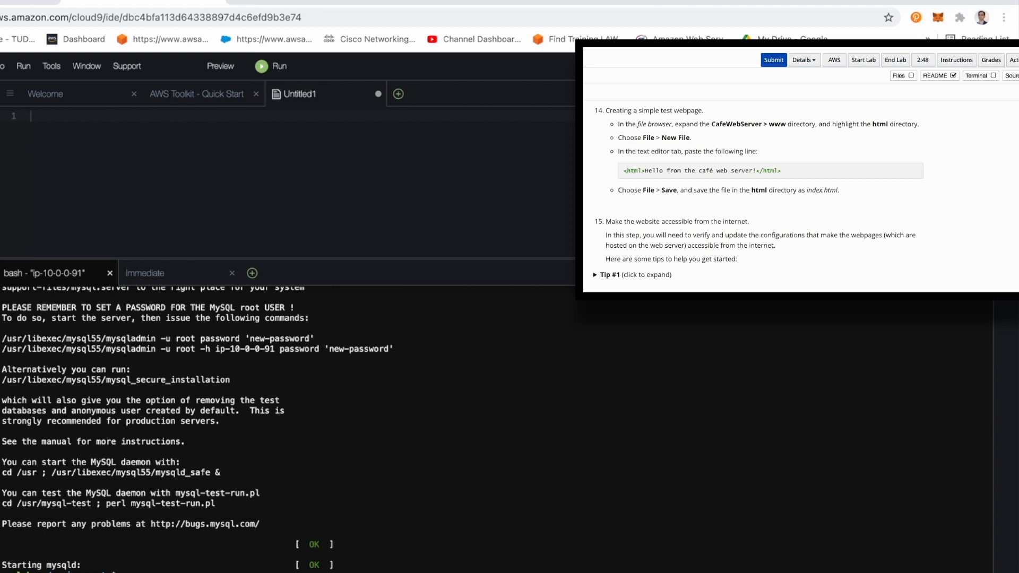
Step: Copy the café web server greeting line from step 14 of the lab instructions and close the stray run configuration
click(123, 166)
key(alt+F5)
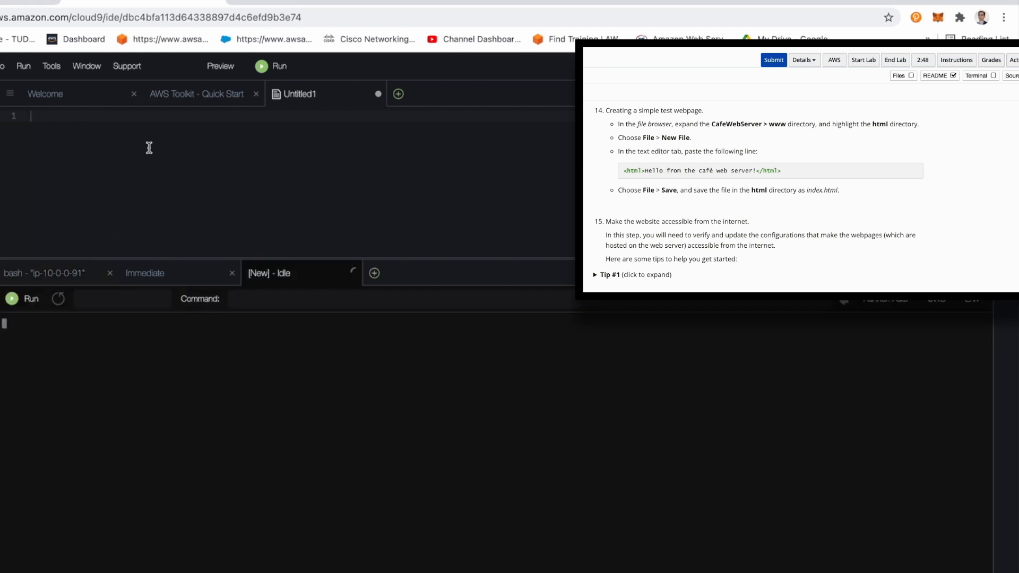
click(311, 130)
click(763, 181)
drag(623, 168, 756, 166)
click(354, 273)
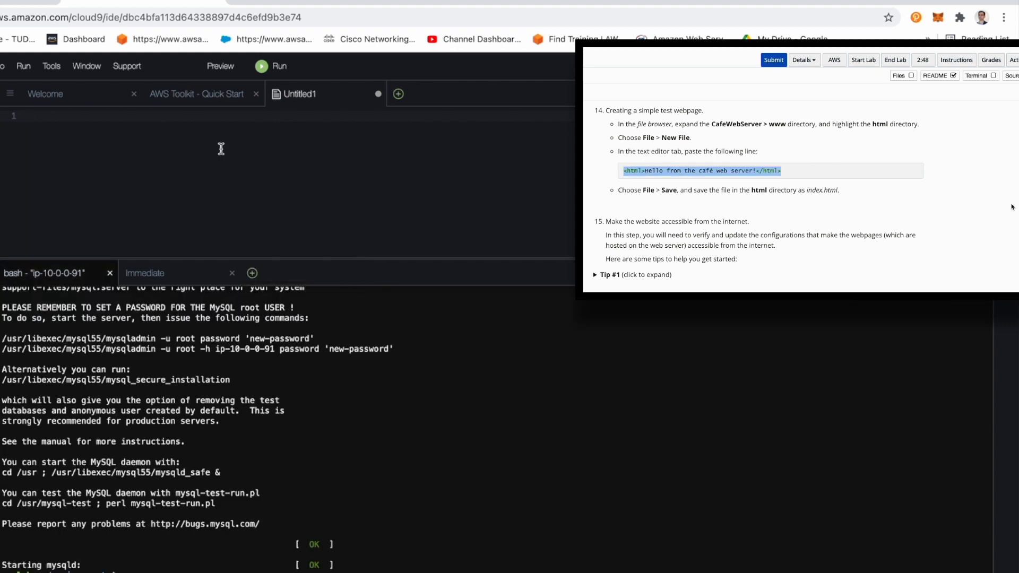
text(<html>Hello from the café web server!</html>)
key(ctrl+s)
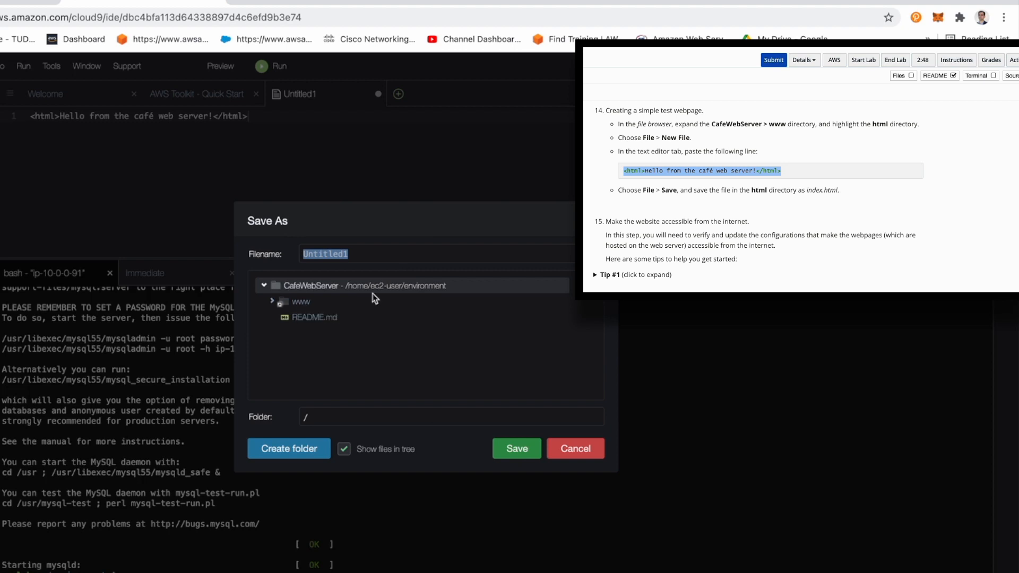
click(584, 455)
click(378, 93)
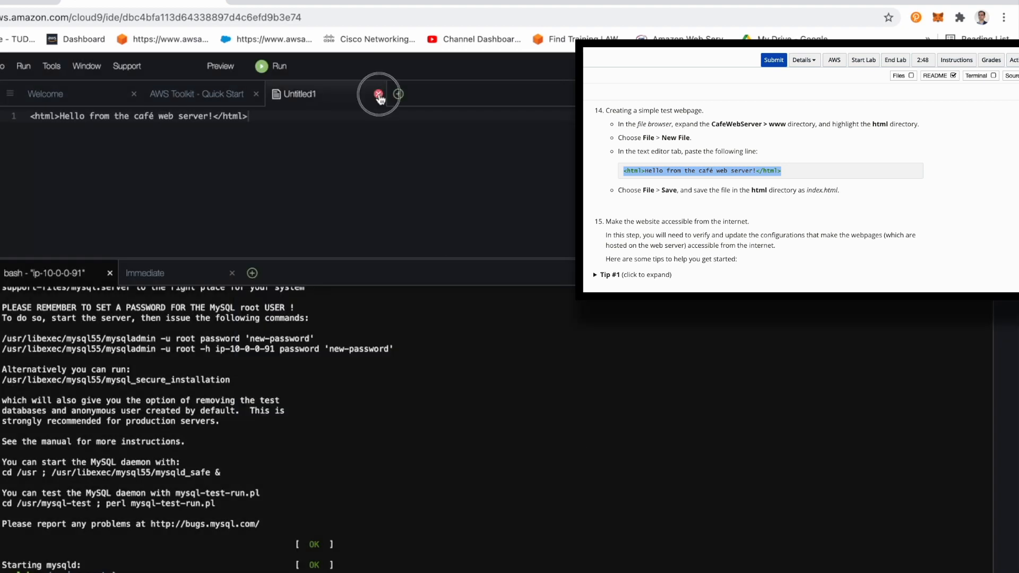
click(484, 311)
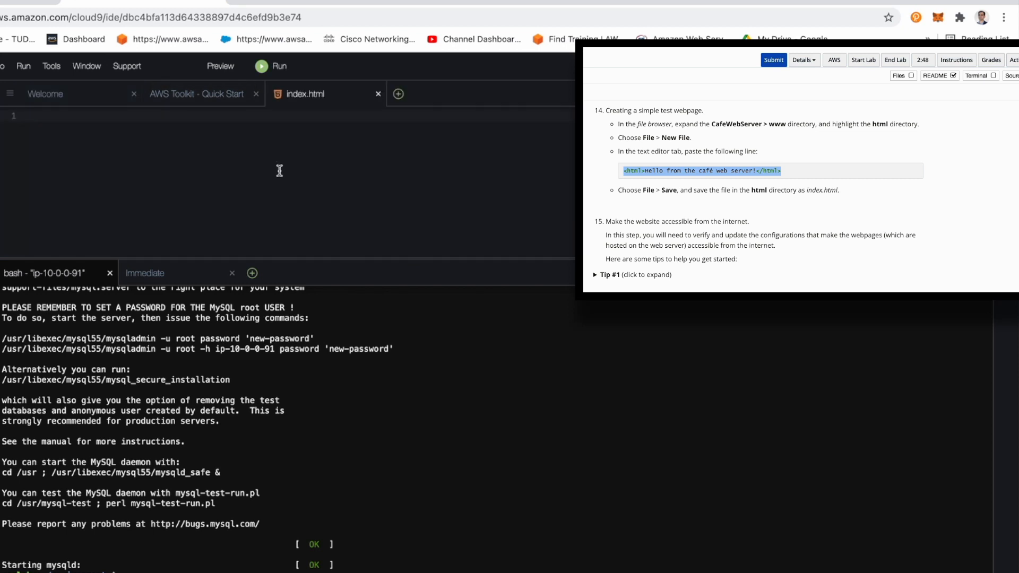
Step: Paste <html>Hello from the café web server!</html> into index.html and save the file
text(<html>Hello from the café web server!</html>)
key(super+s)
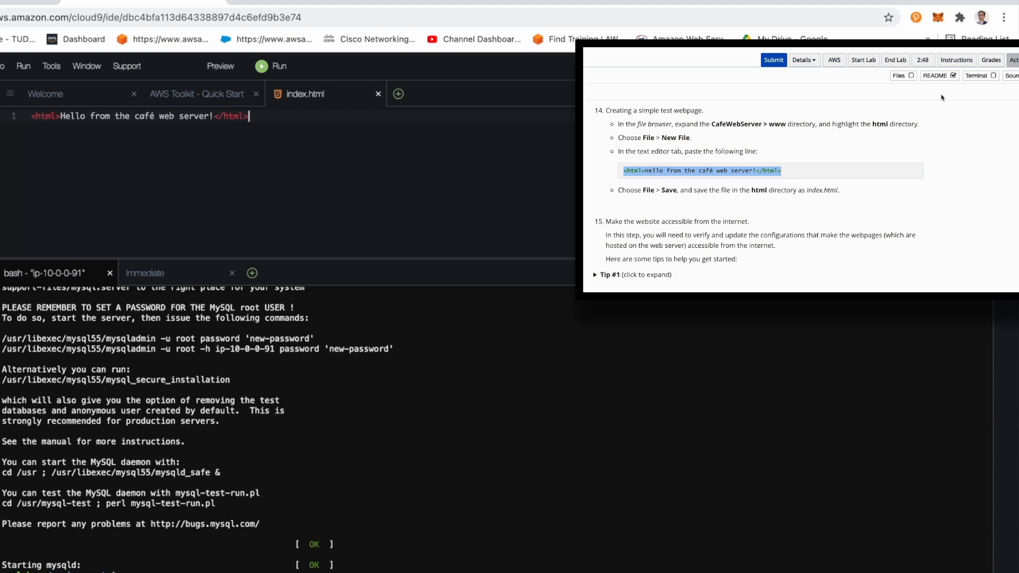
Step: Switch to the AWS console and open the aws-cloud9-CafeWebServer instance's summary page in EC2
scroll(811, 170, down, 1)
scroll(811, 170, down, 2)
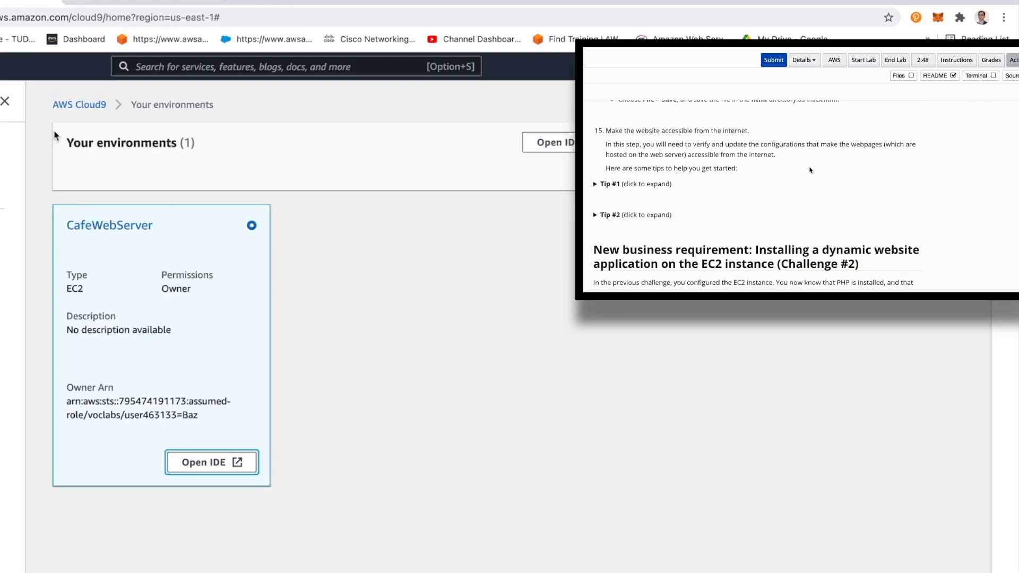
click(1, 66)
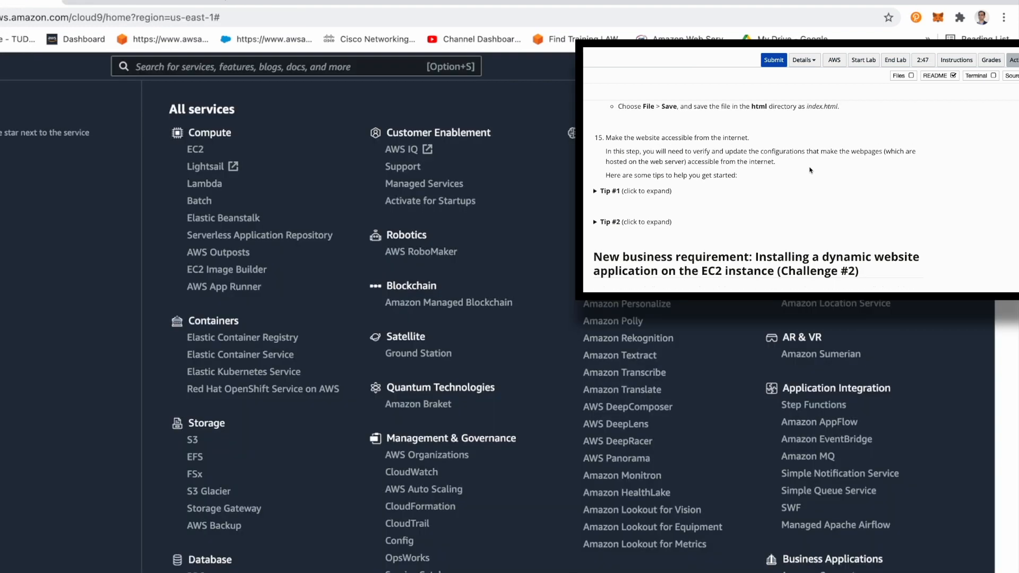
click(1, 223)
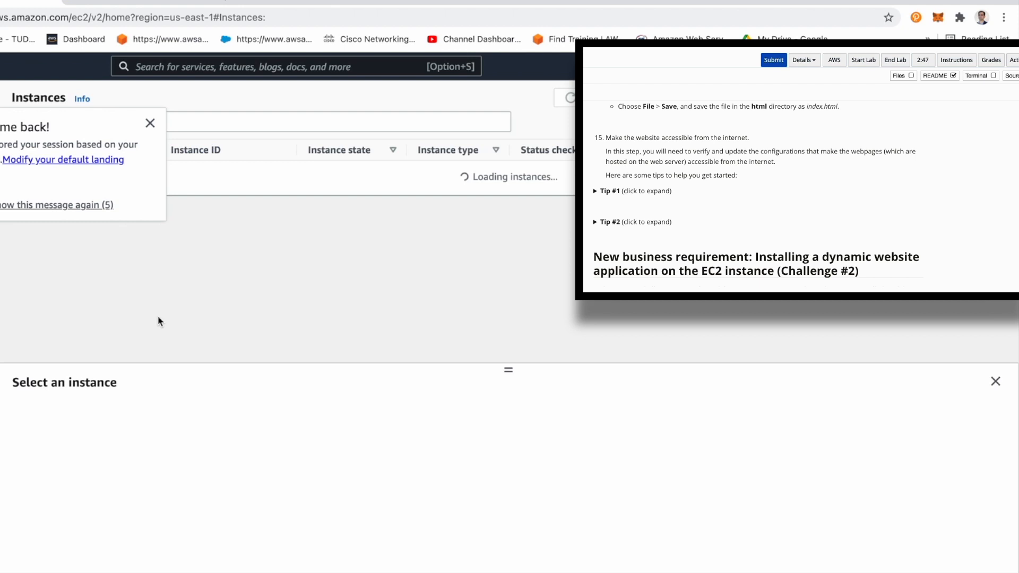
click(150, 123)
click(180, 169)
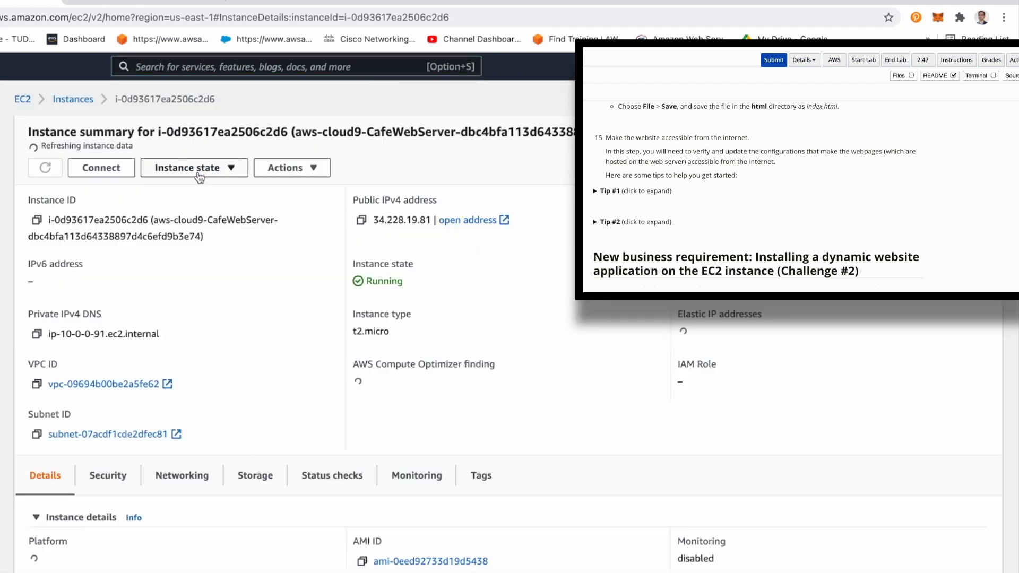
Step: Examine the CafeWebServer instance's security group, inbound rules and public address details
scroll(183, 380, down, 3)
click(108, 404)
scroll(270, 460, down, 5)
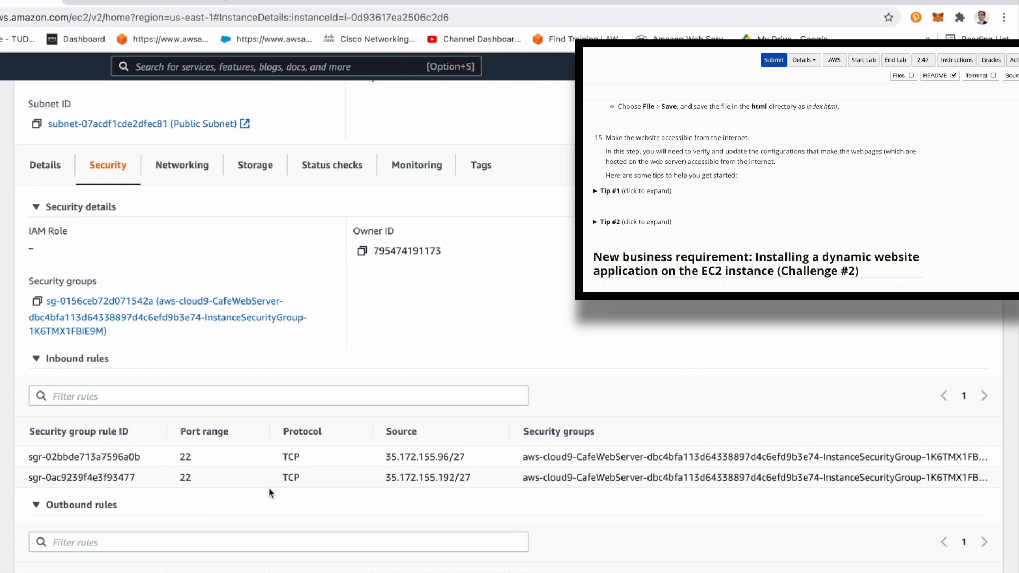
scroll(194, 471, up, 3)
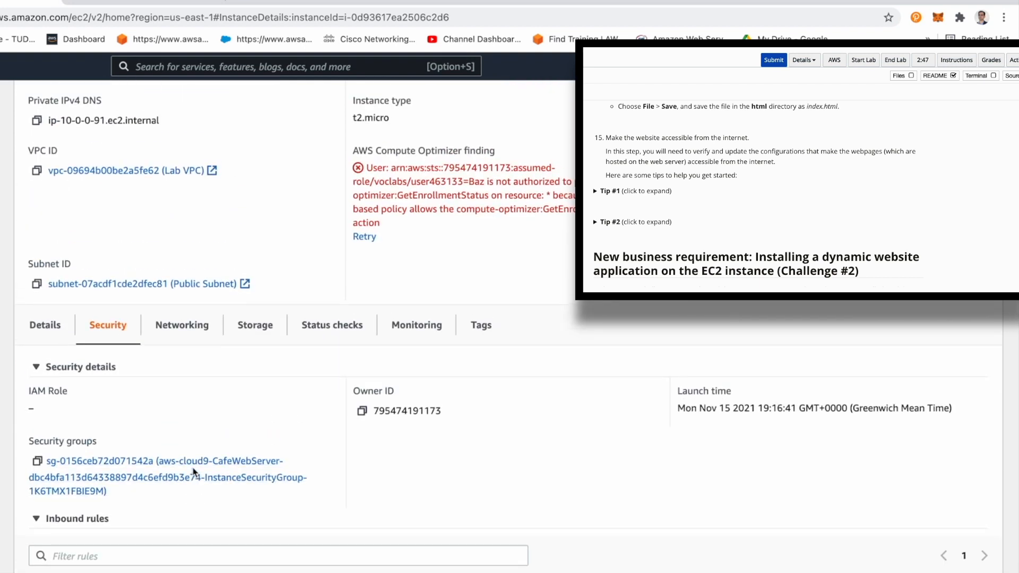
scroll(194, 471, up, 4)
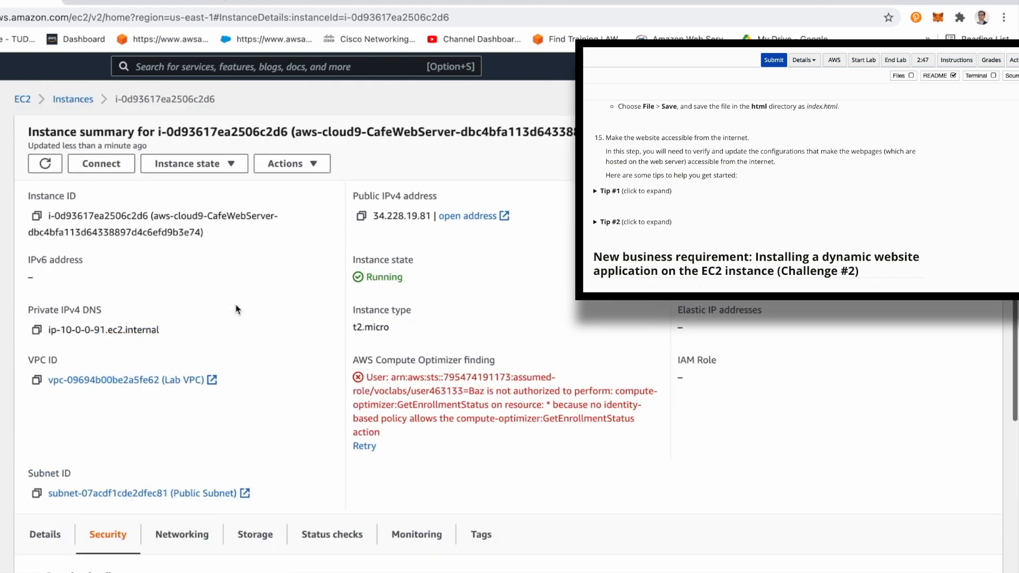
Step: Open the CafeWebServer instance's security group and start editing its inbound rules
scroll(149, 414, down, 3)
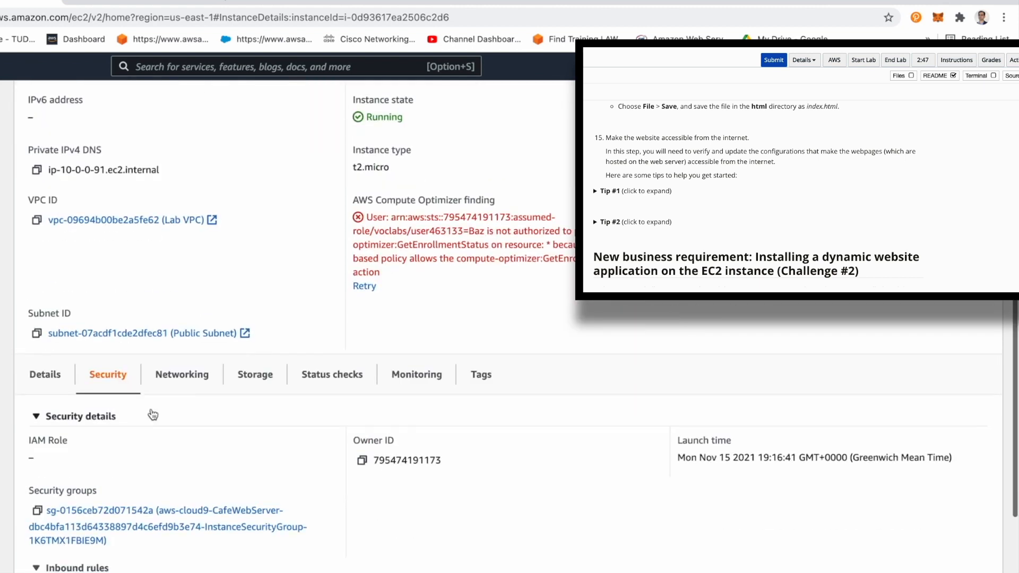
click(118, 512)
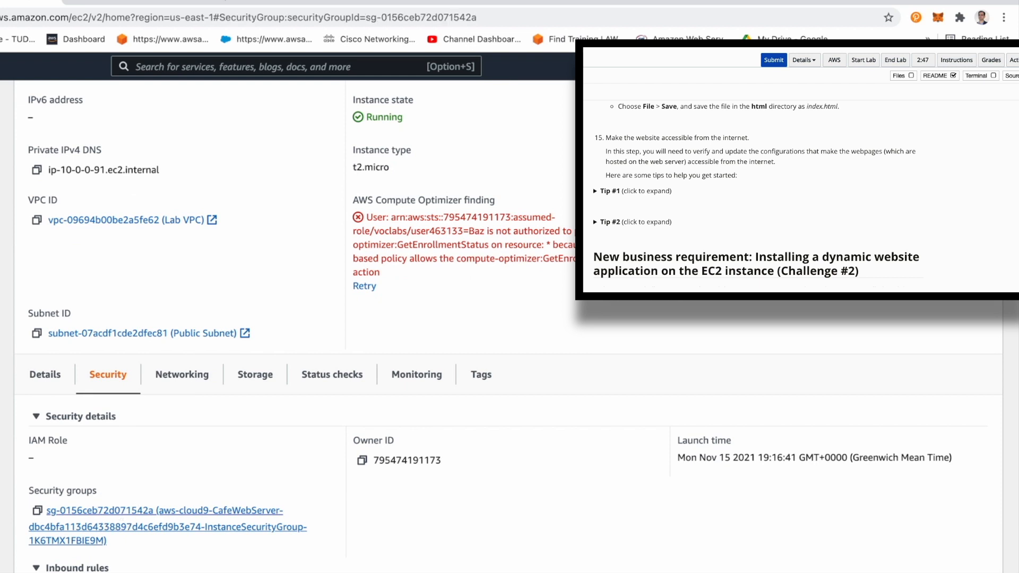
scroll(226, 467, down, 1)
click(907, 508)
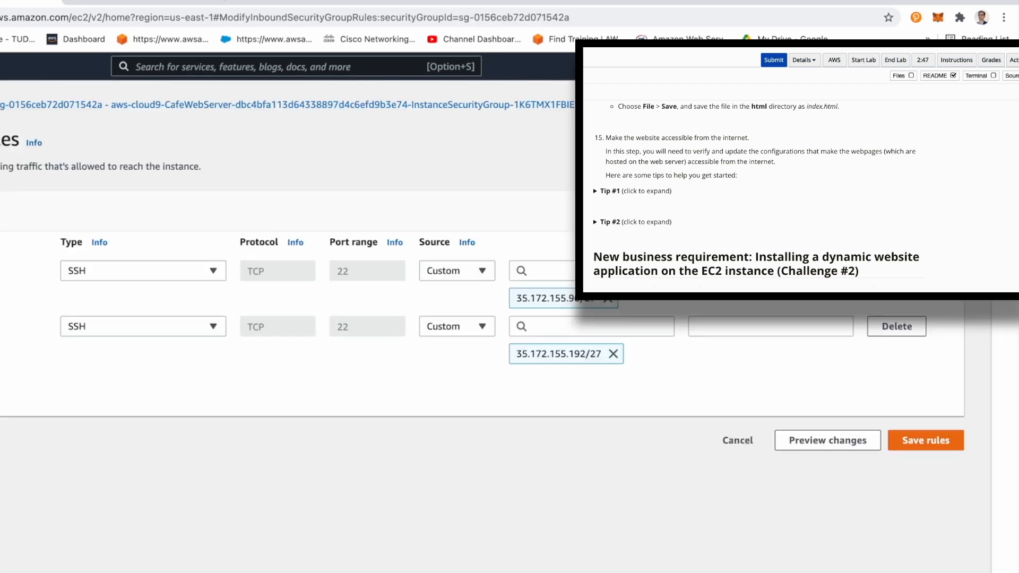
Step: Add an inbound HTTP rule on port 80 with an Anywhere source (0.0.0.0/0) and save the rules
click(74, 382)
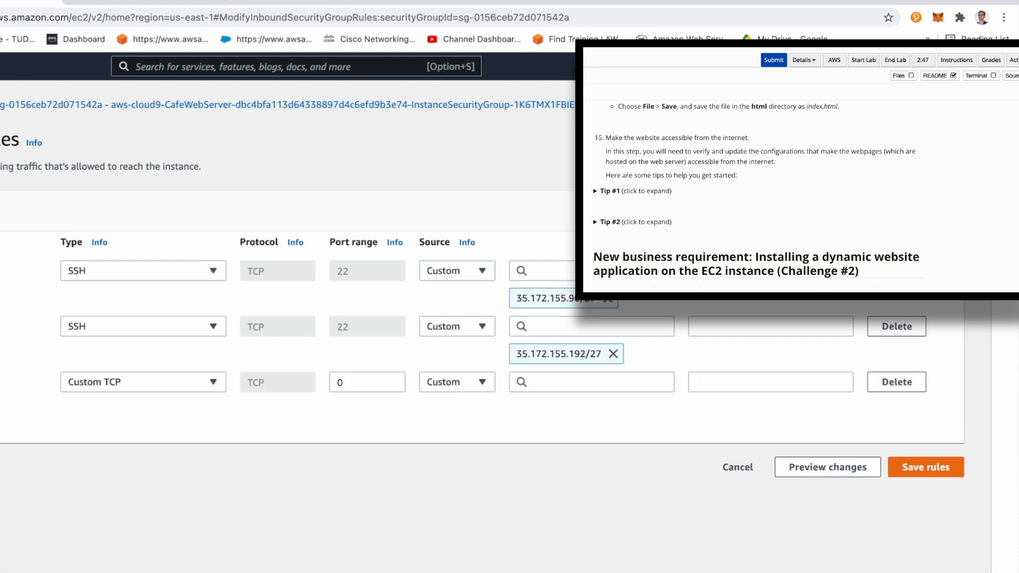
click(125, 382)
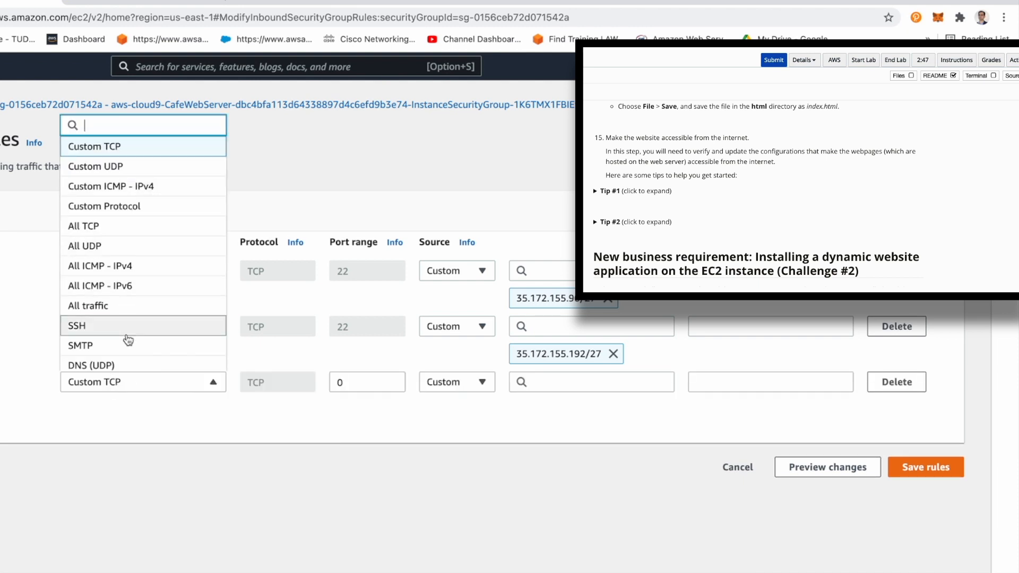
scroll(127, 331, down, 2)
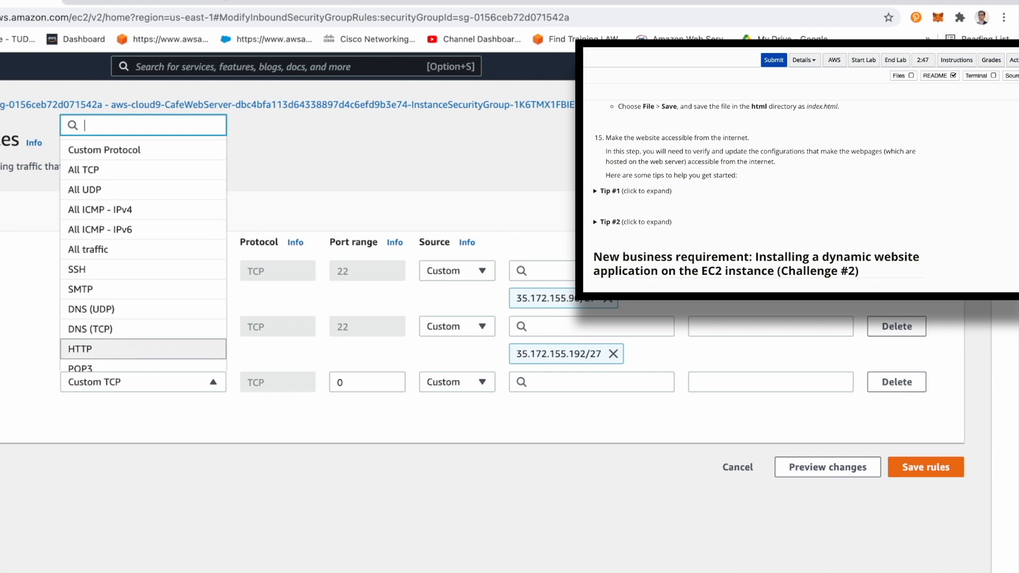
click(126, 348)
click(471, 382)
click(461, 423)
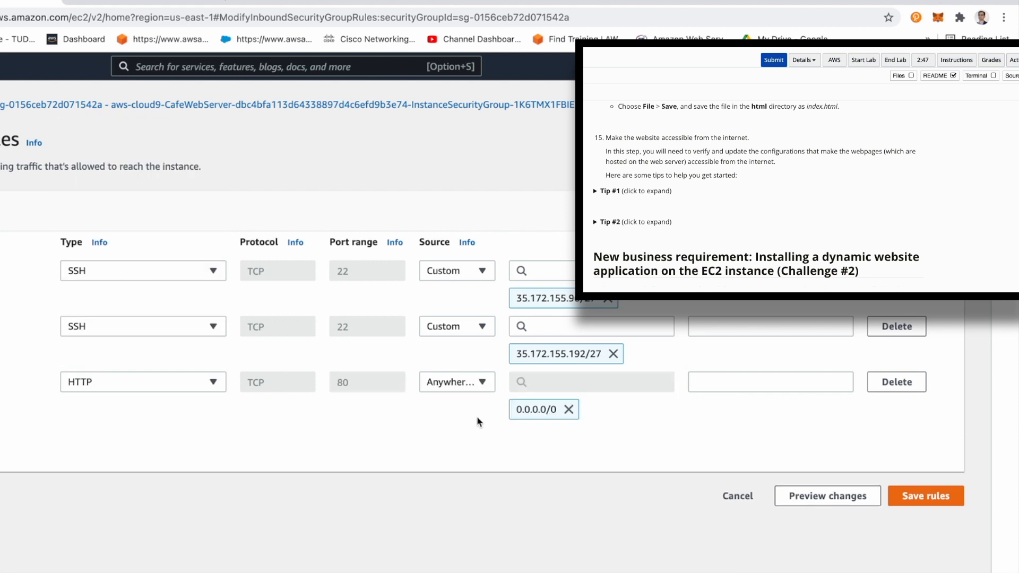
click(947, 501)
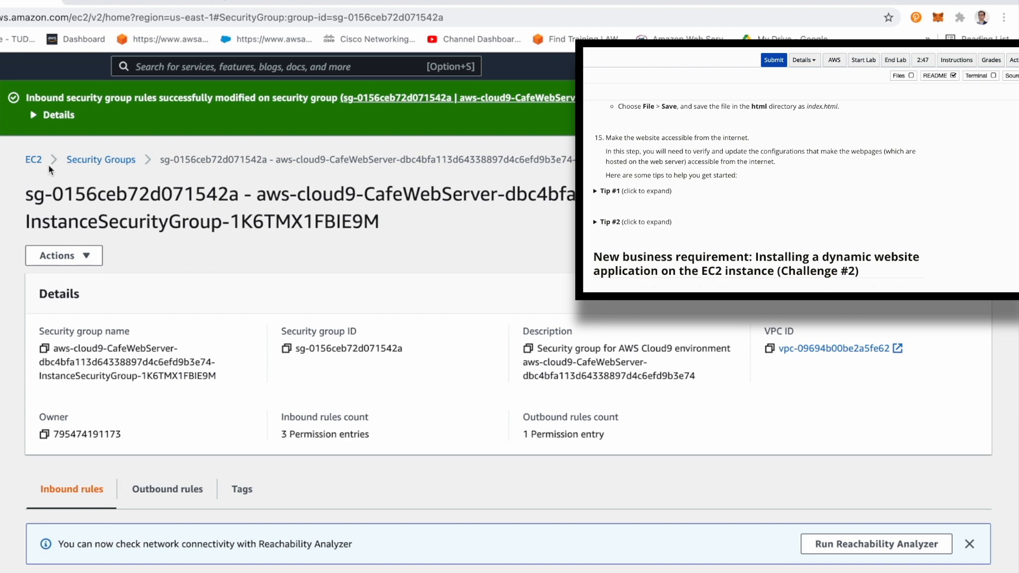
Step: Go back to the running CafeWebServer instance's summary and copy its public IPv4 address
click(33, 160)
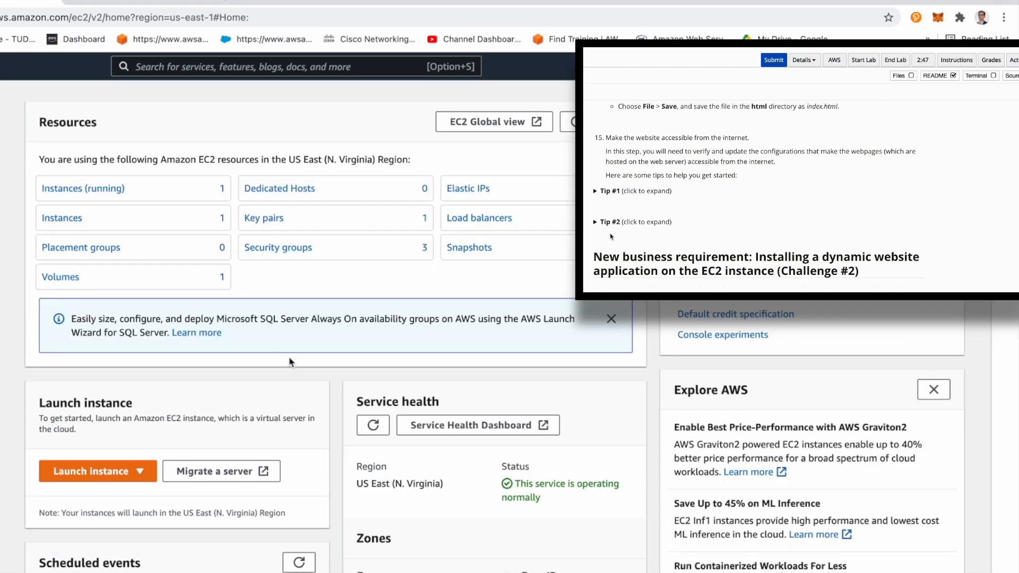
click(126, 190)
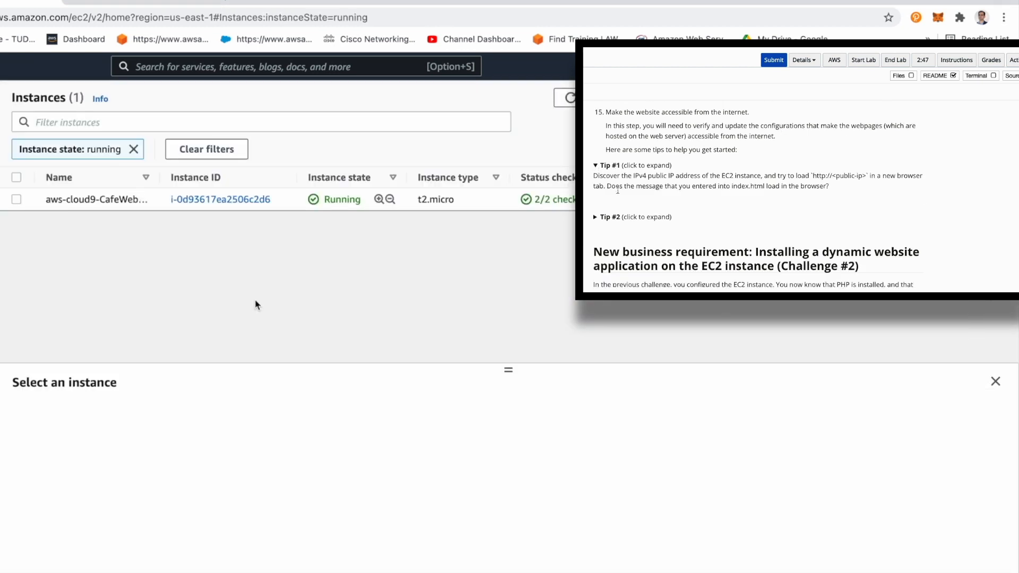
click(239, 199)
scroll(282, 543, down, 5)
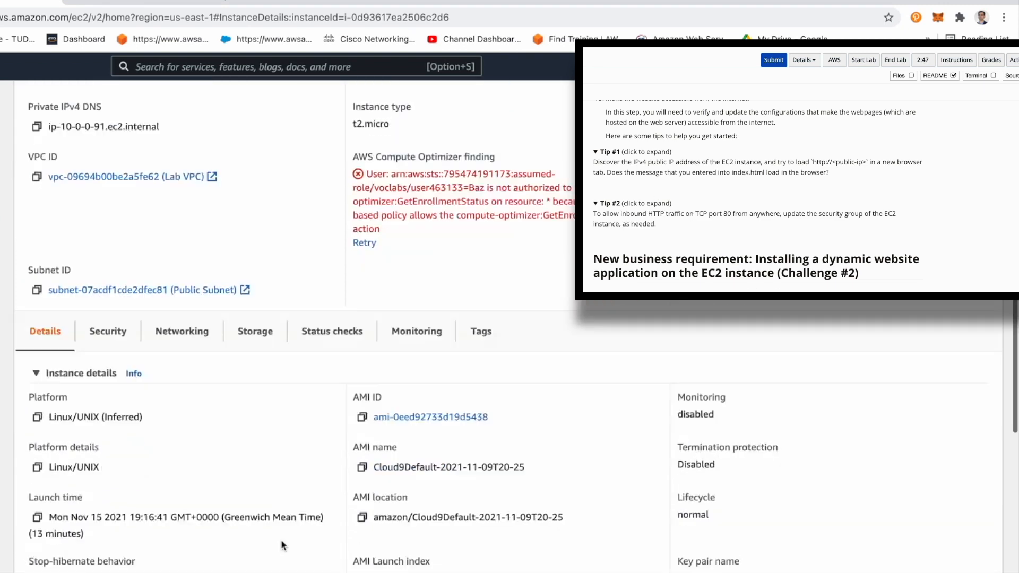
scroll(282, 542, up, 1)
scroll(282, 526, up, 3)
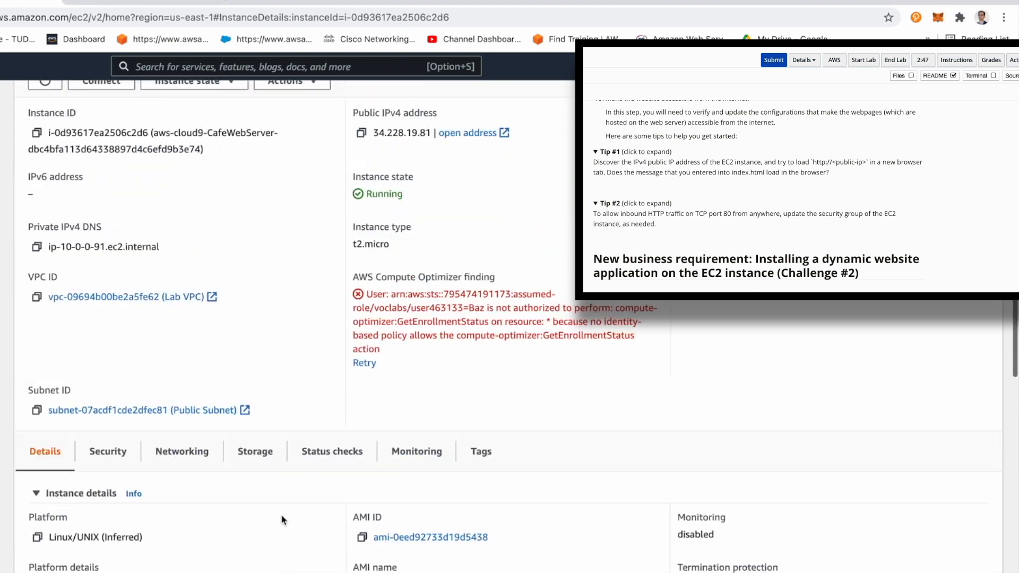
scroll(318, 372, up, 3)
click(362, 218)
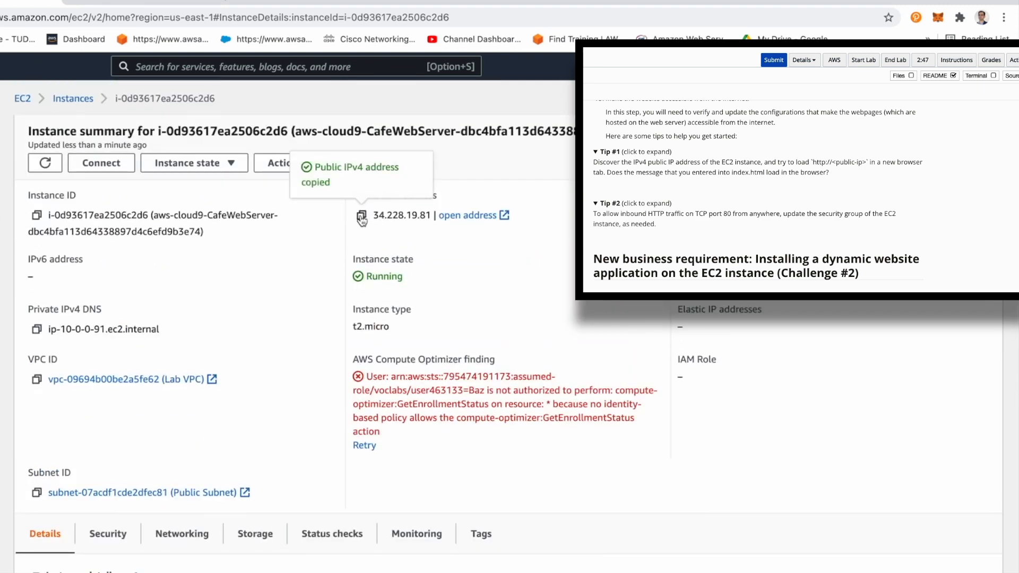
Step: Load the copied public address 34.228.19.81 in a new browser tab
click(239, 3)
key(ctrl+v)
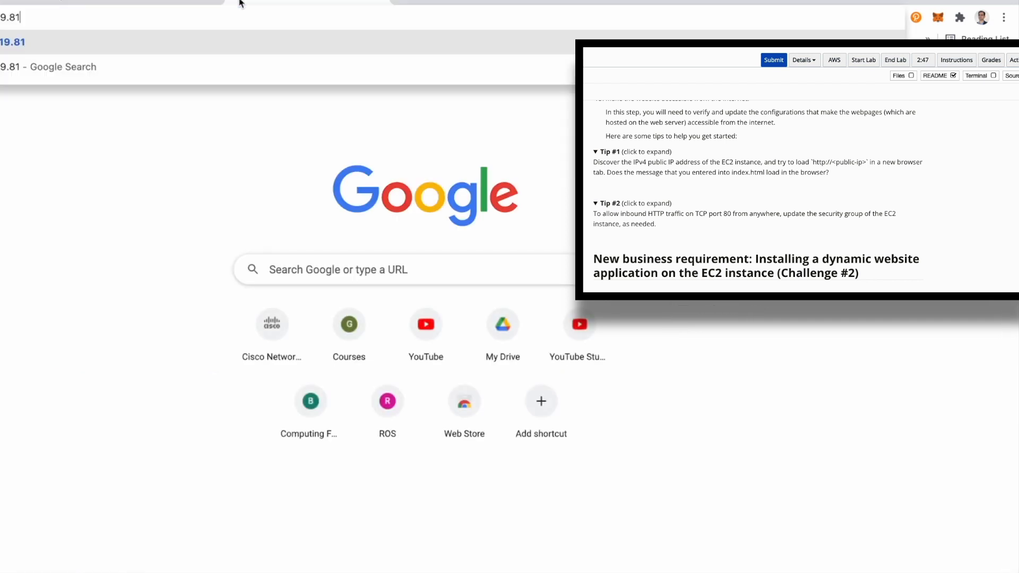
key(Return)
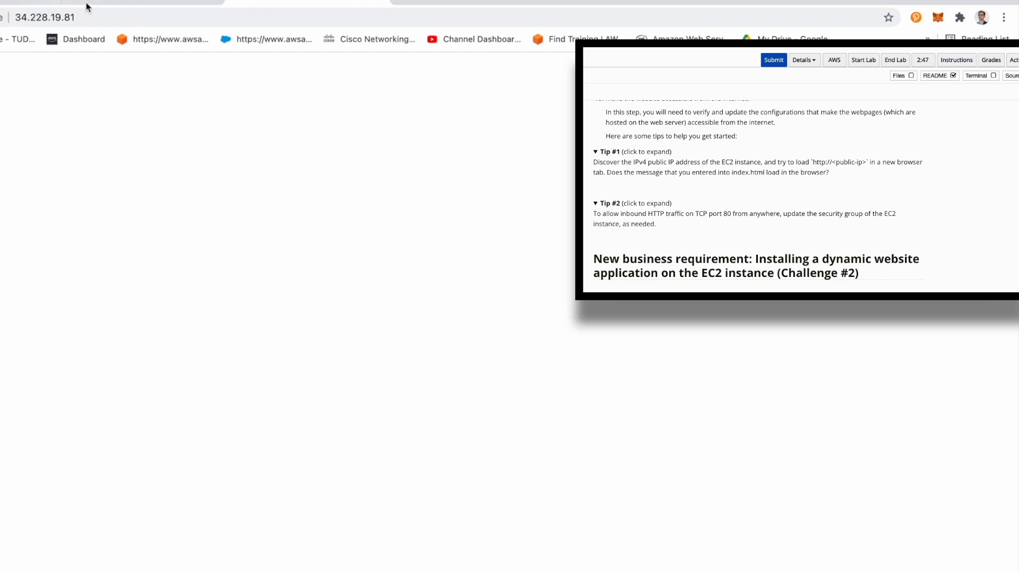
Step: Switch back to the Cloud9 IDE and read the lab instructions for Challenge #2 through Task 4, step 16
click(120, 2)
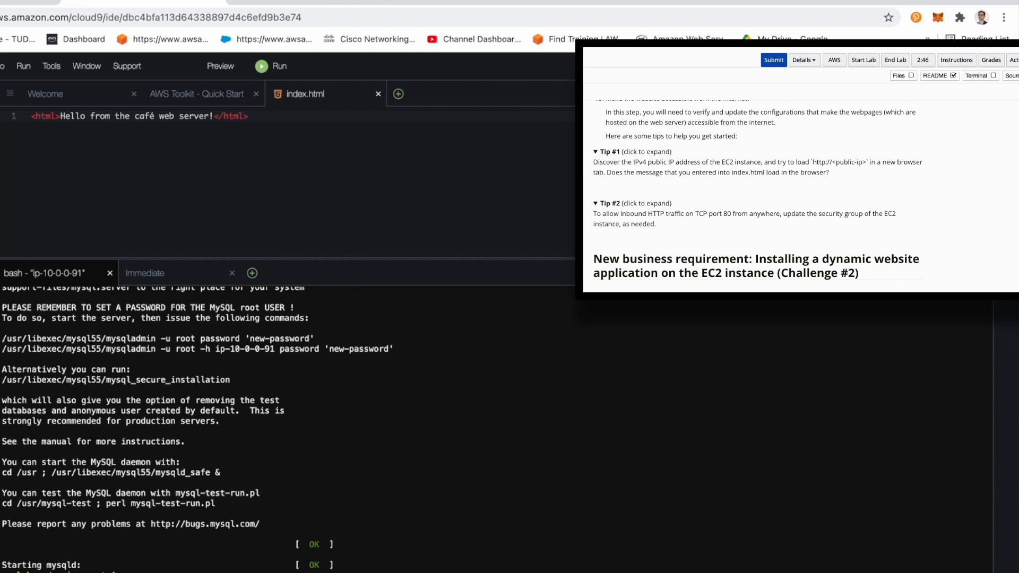
scroll(807, 206, down, 1)
scroll(807, 206, down, 3)
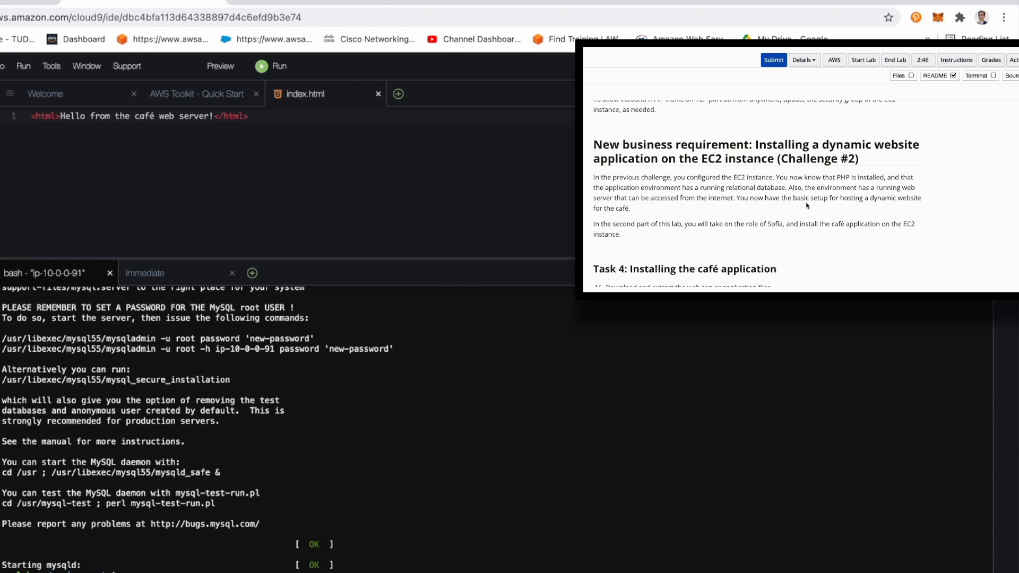
scroll(807, 206, down, 3)
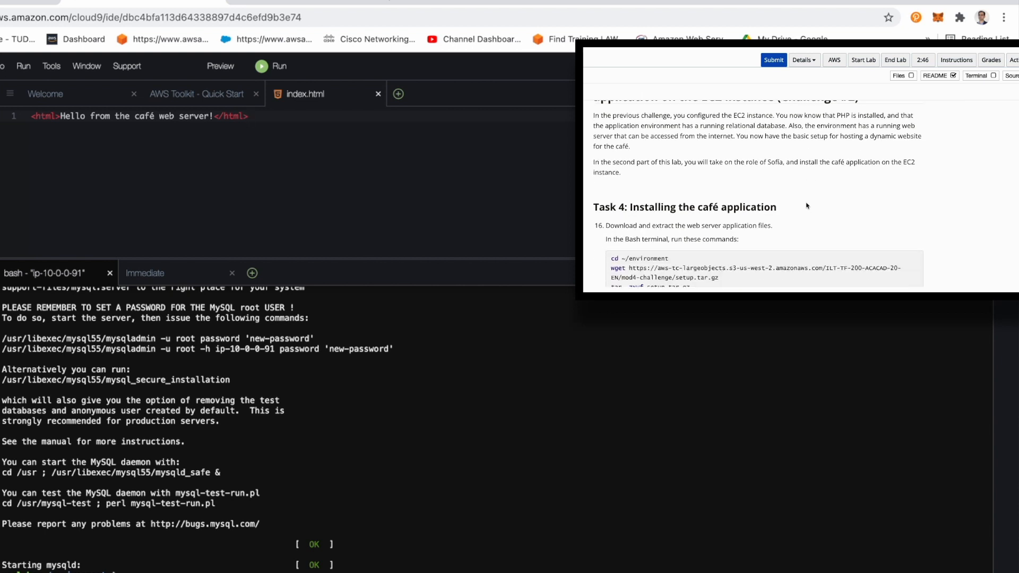
scroll(807, 206, down, 1)
scroll(807, 206, up, 1)
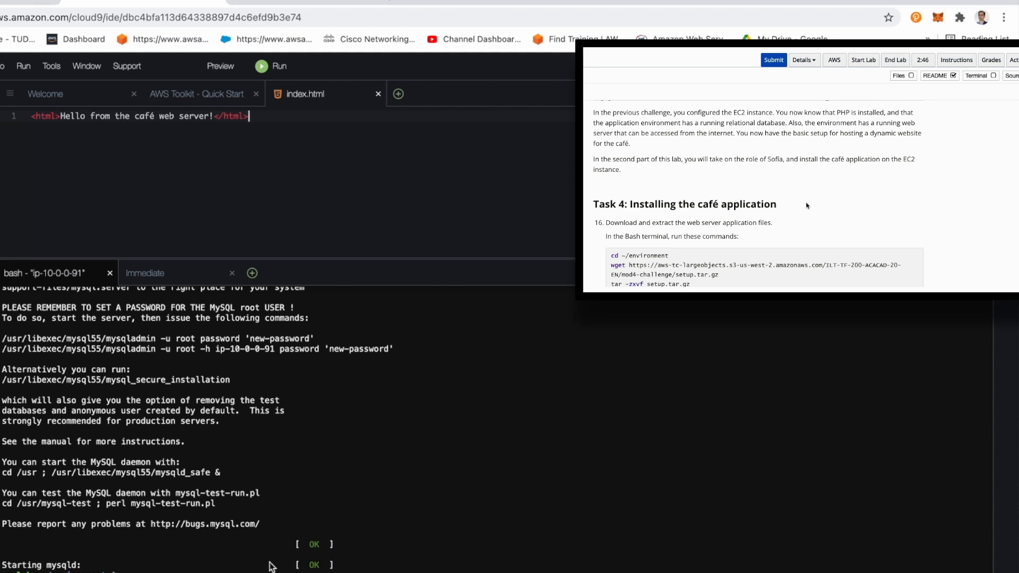
Step: Try to run cd ~/environment from step 16 in the Bash terminal
key(super+v)
scroll(806, 205, down, 1)
key(Return)
scroll(656, 200, down, 2)
mouse_move(609, 178)
mouse_down()
mouse_move(686, 176)
mouse_move(593, 185)
mouse_up()
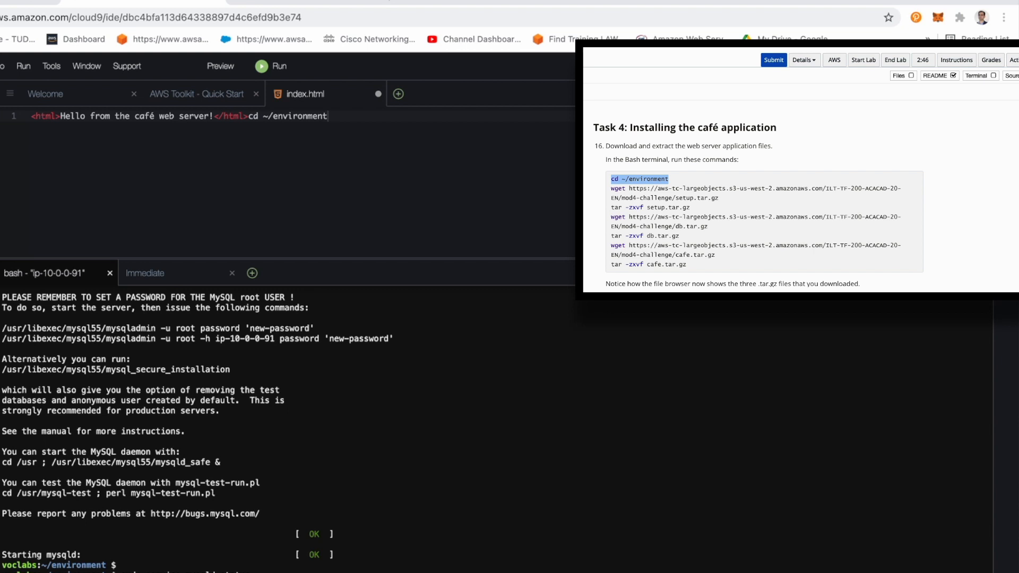
Step: Clear the terminal and run the step 16 wget command that downloads mod4-challenge/setup.tar.gz
drag(610, 188, 742, 196)
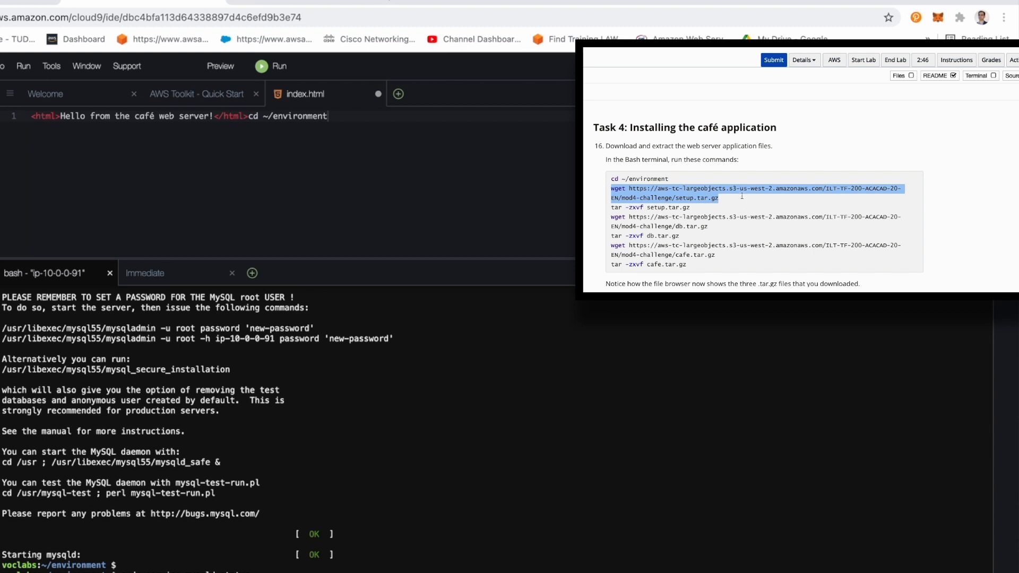
triple_click(681, 232)
triple_click(677, 226)
click(626, 201)
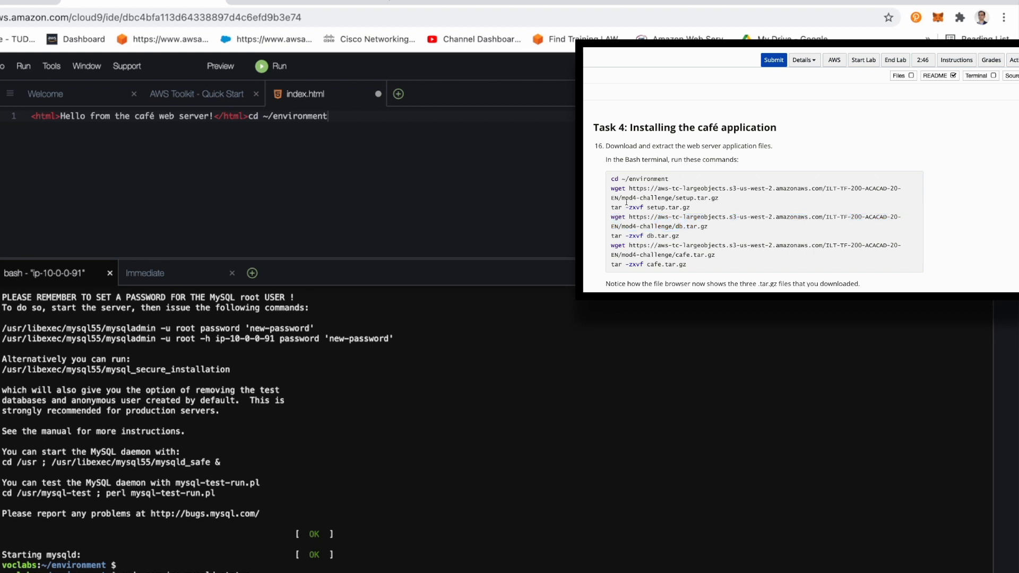
key(ctrl+l)
drag(611, 190, 728, 198)
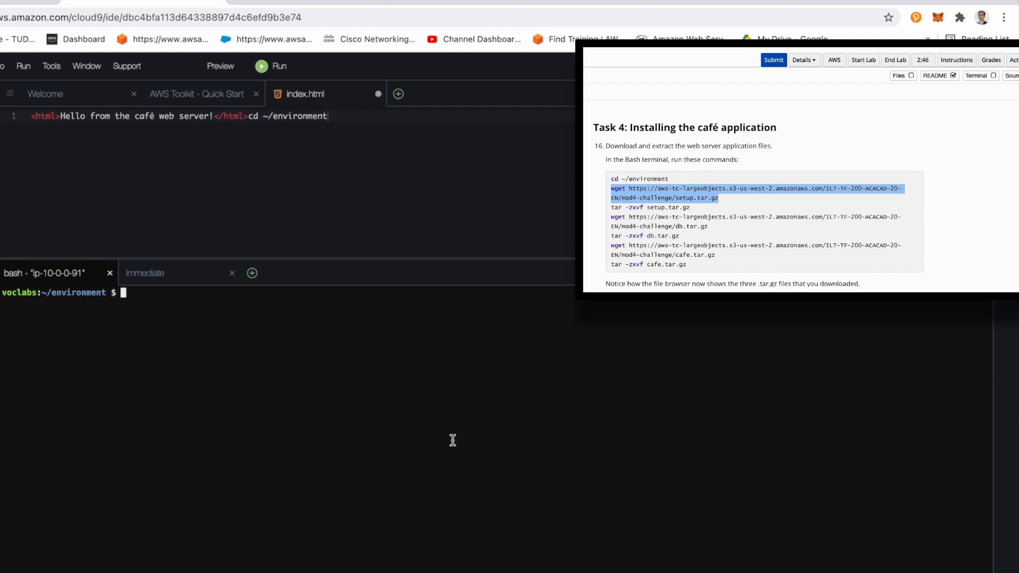
key(super+v)
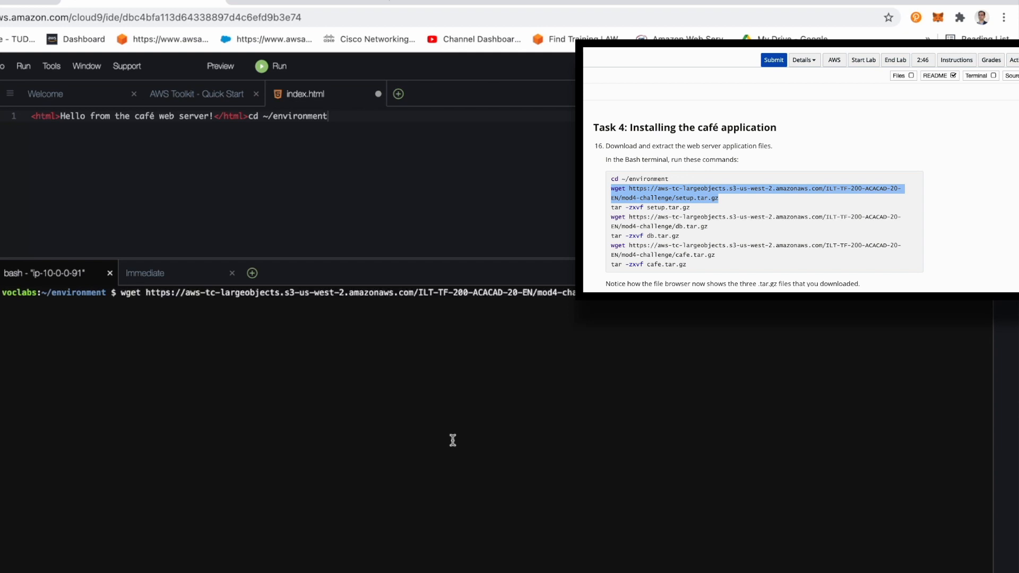
key(Return)
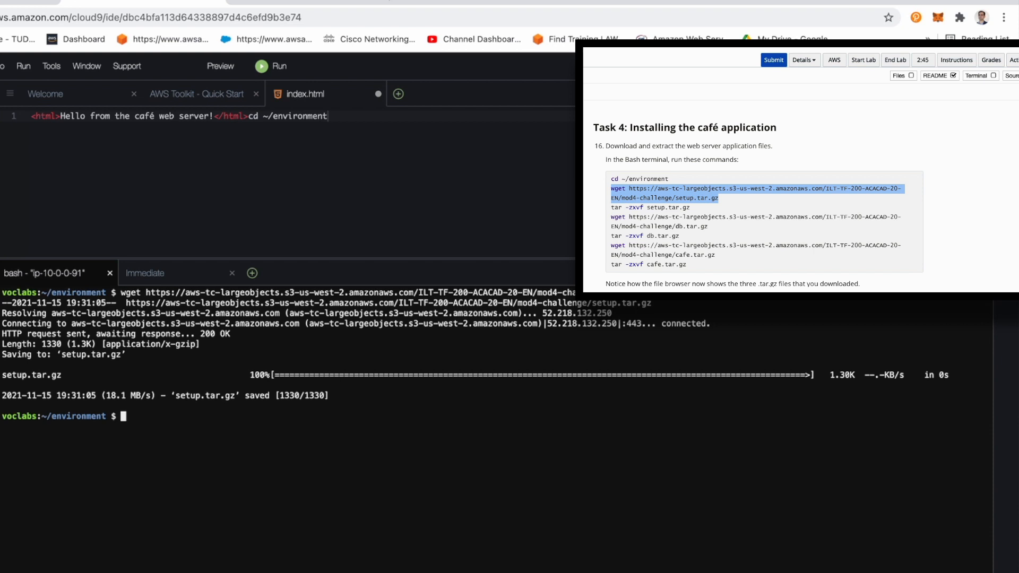
Step: Extract the setup archive in the terminal with tar -zxvf setup.tar.gz
key(super+Tab)
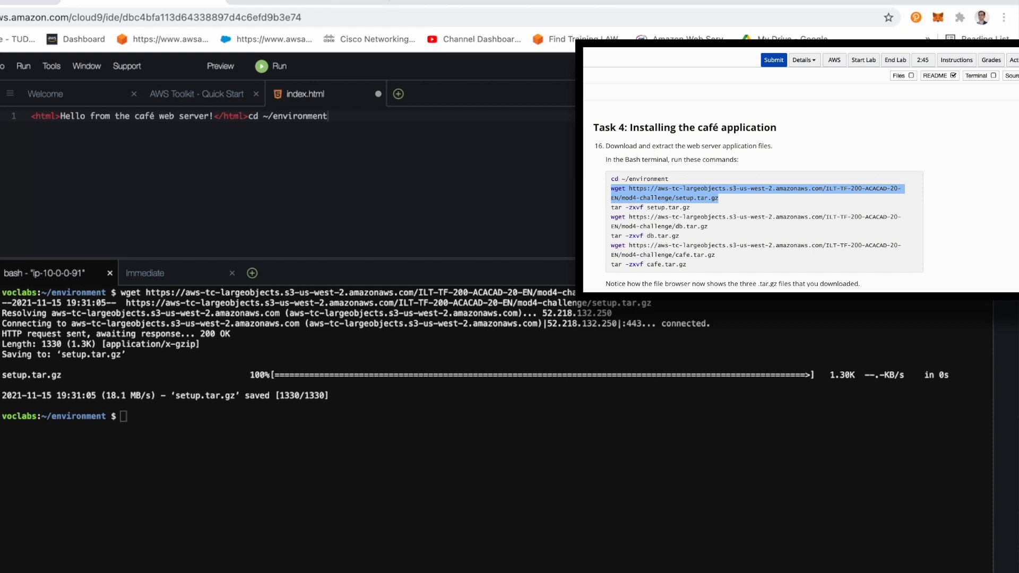
click(255, 487)
text(tar -zxvf setup.tar.gz)
key(Return)
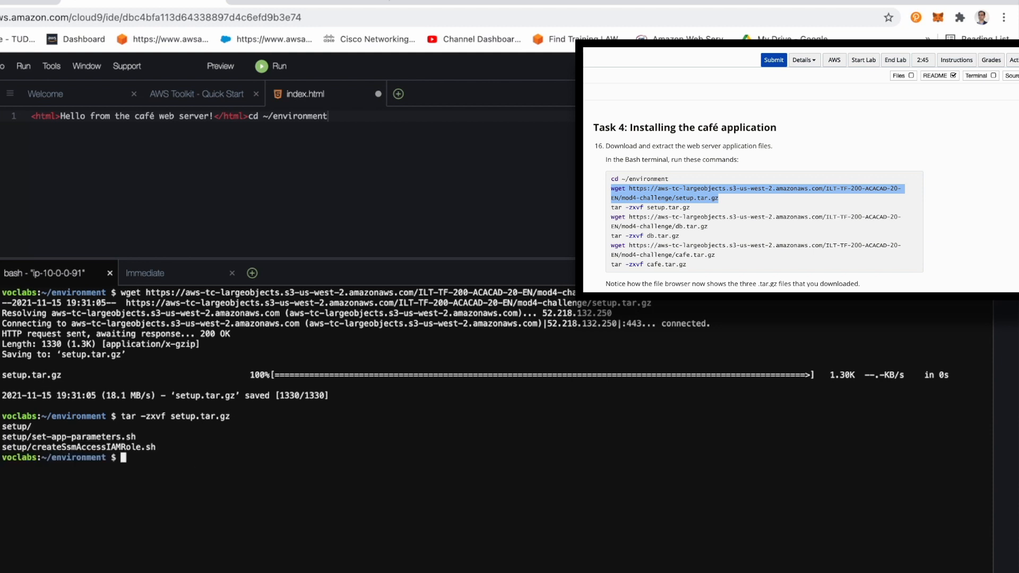
click(611, 210)
drag(609, 205, 709, 206)
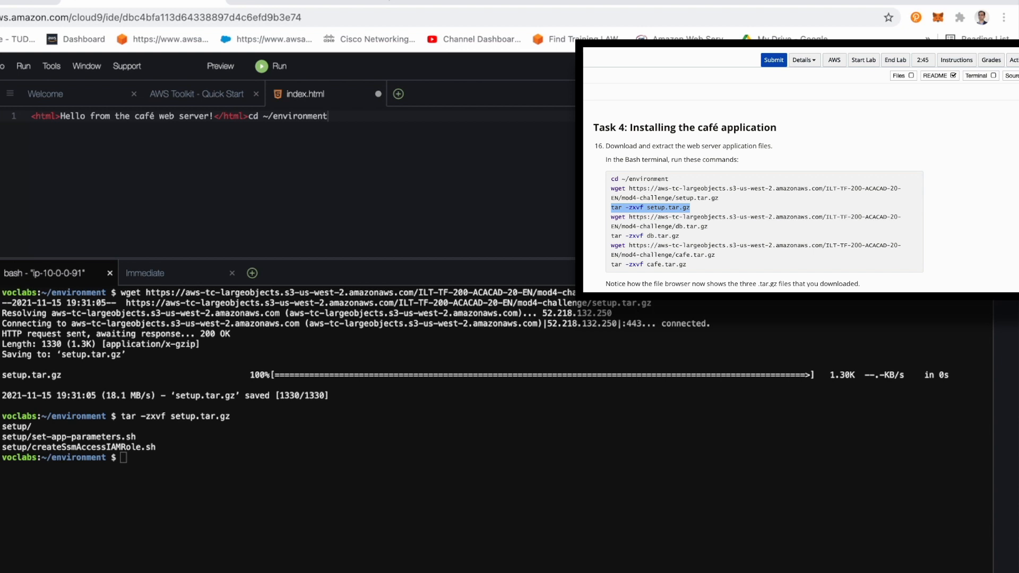
Step: Download mod4-challenge/db.tar.gz with the step 16 wget command and extract it with tar -zxvf db.tar.gz
click(234, 521)
key(super+v)
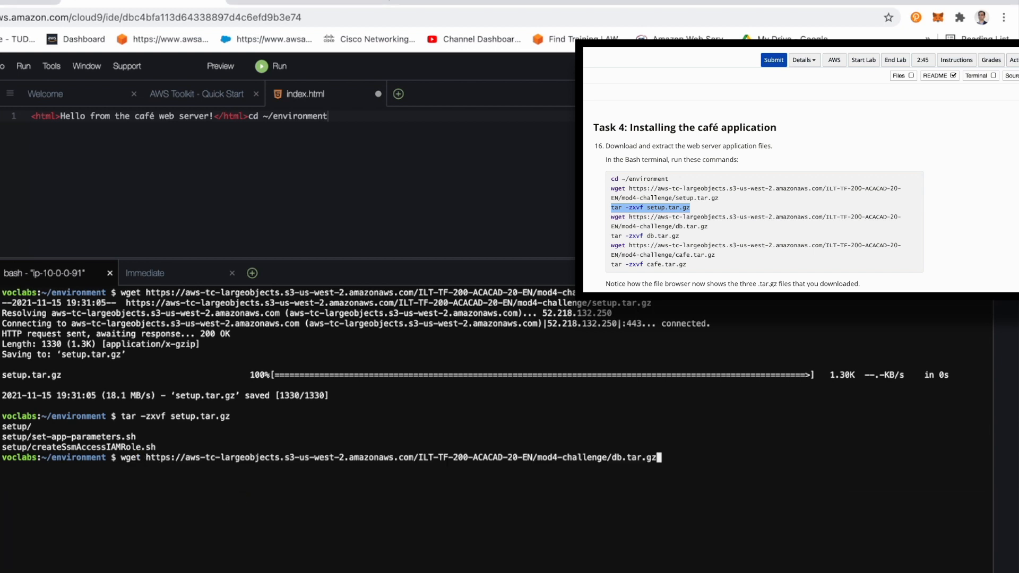
key(Return)
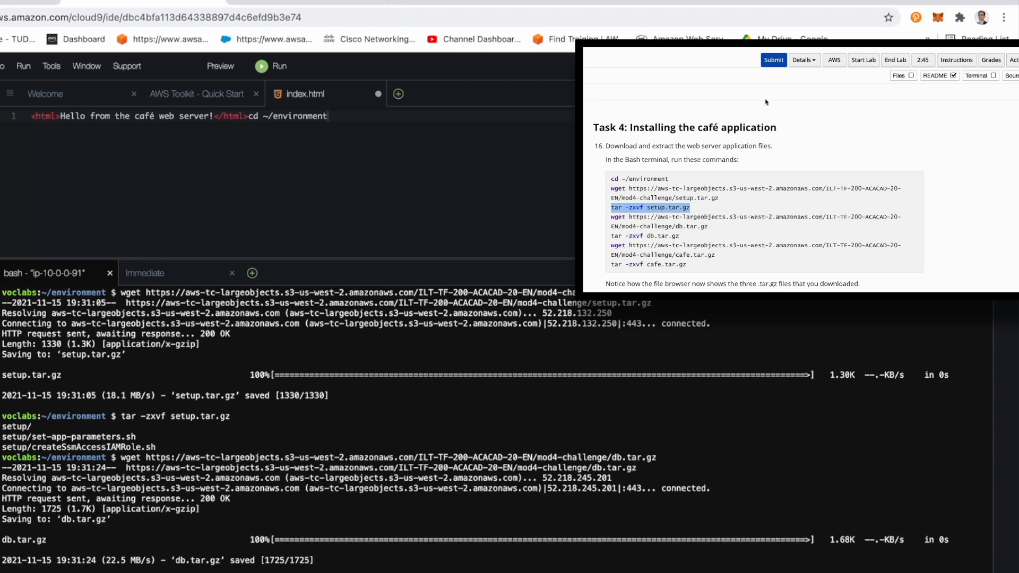
click(621, 215)
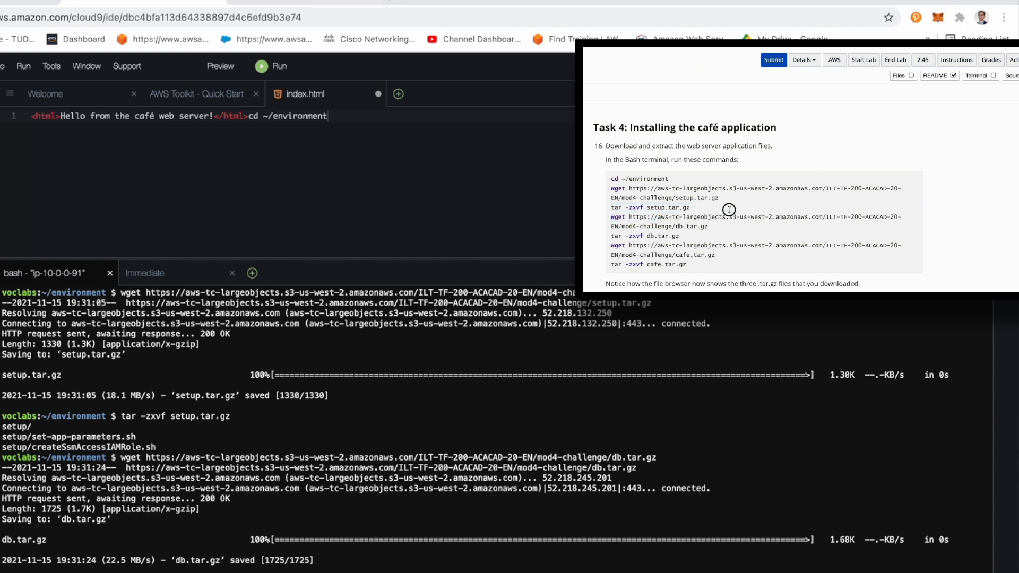
triple_click(735, 219)
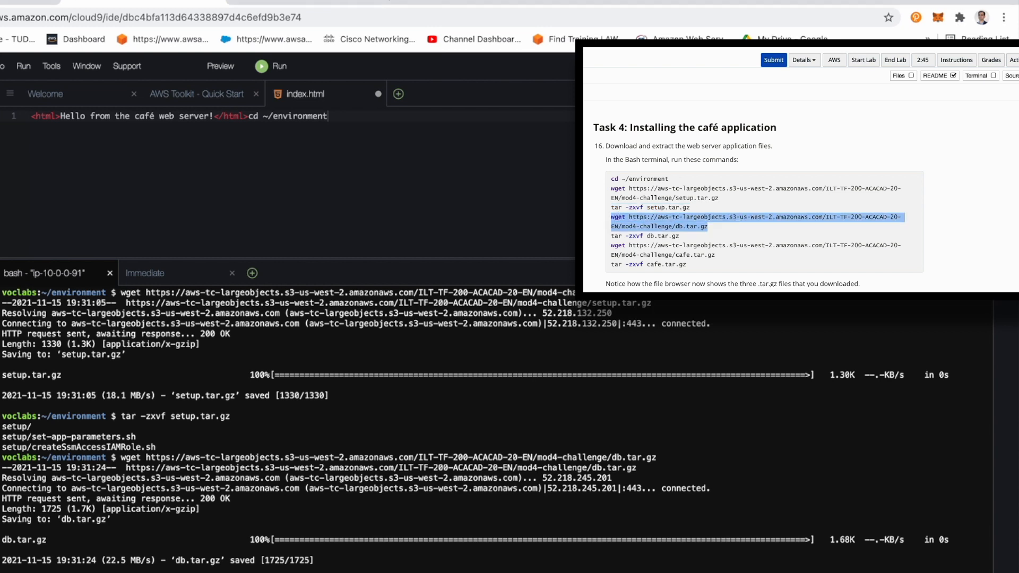
key(Return)
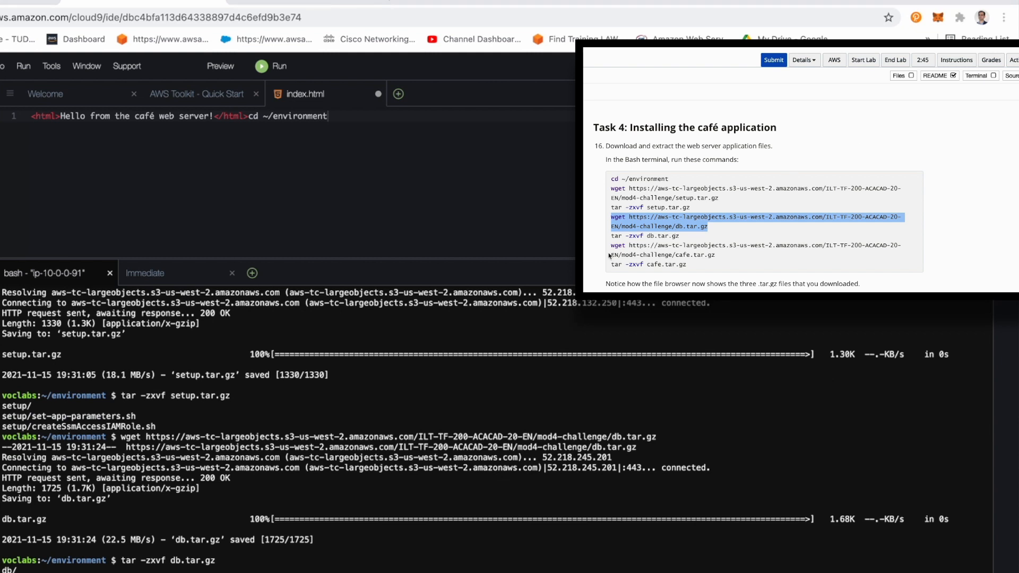
Step: Download mod4-challenge/cafe.tar.gz with the step 16 wget command and extract it with tar -zxvf cafe.tar.gz
drag(612, 235, 690, 234)
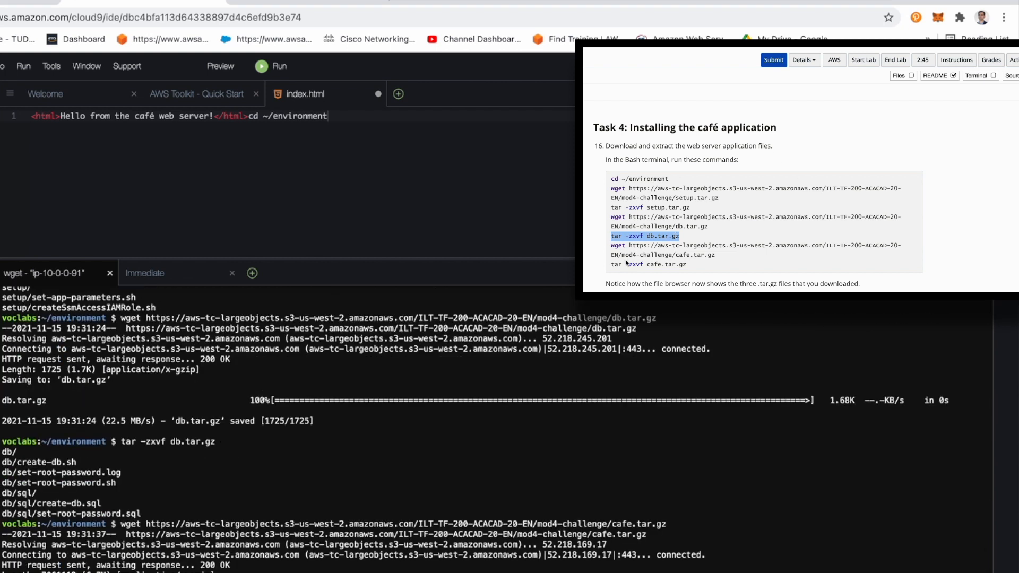
scroll(632, 263, down, 1)
drag(611, 196, 752, 202)
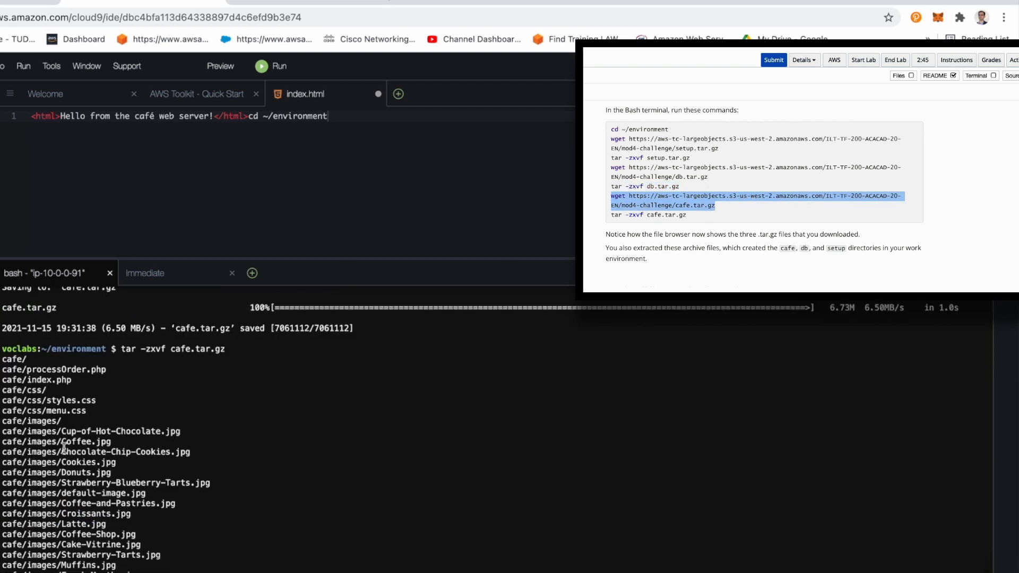
Step: Move the cafe directory to the web server document root by running the step 17 command mv cafe /var/www/html/
click(613, 215)
drag(696, 215, 606, 216)
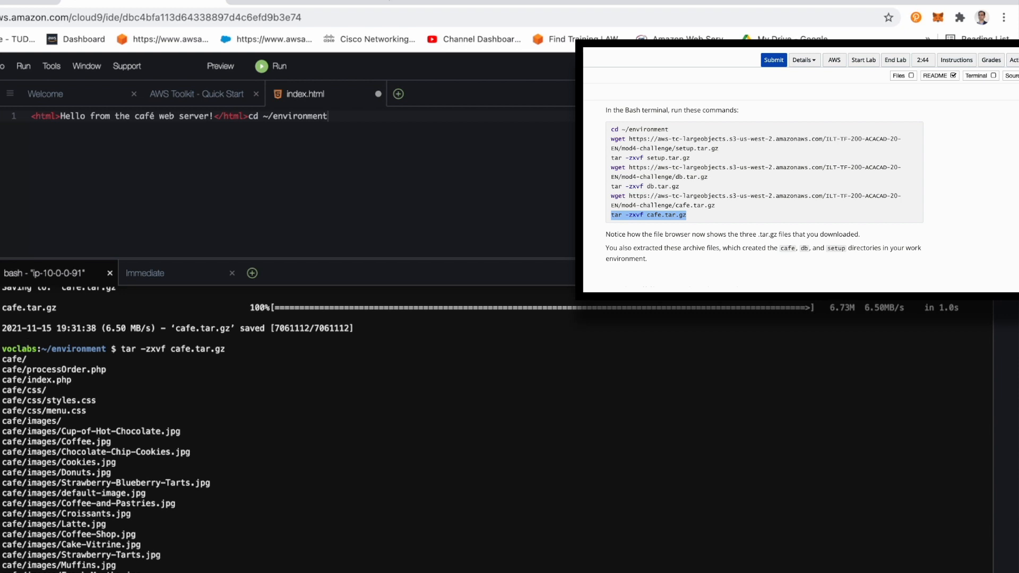
scroll(823, 177, down, 3)
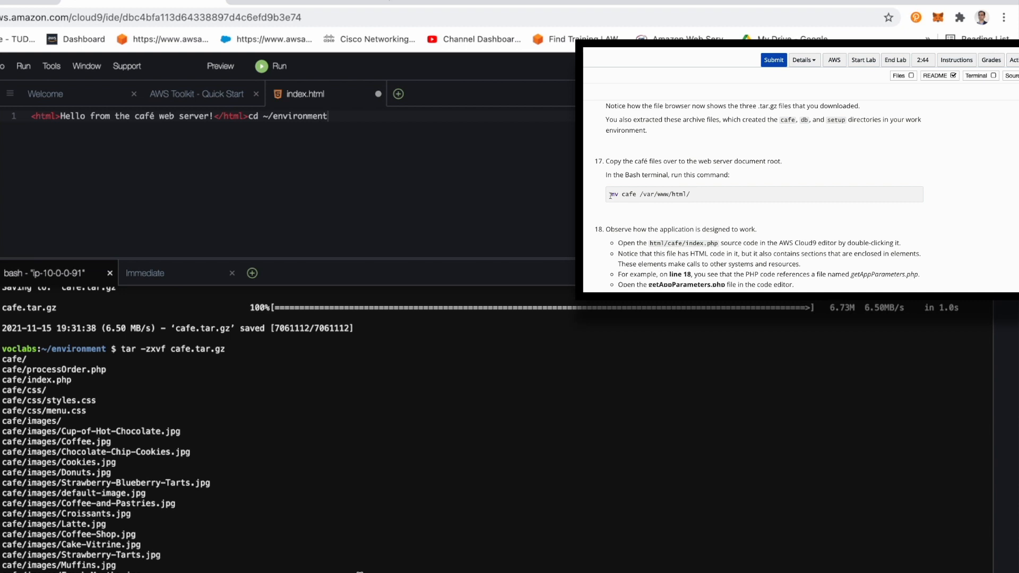
drag(611, 196, 730, 194)
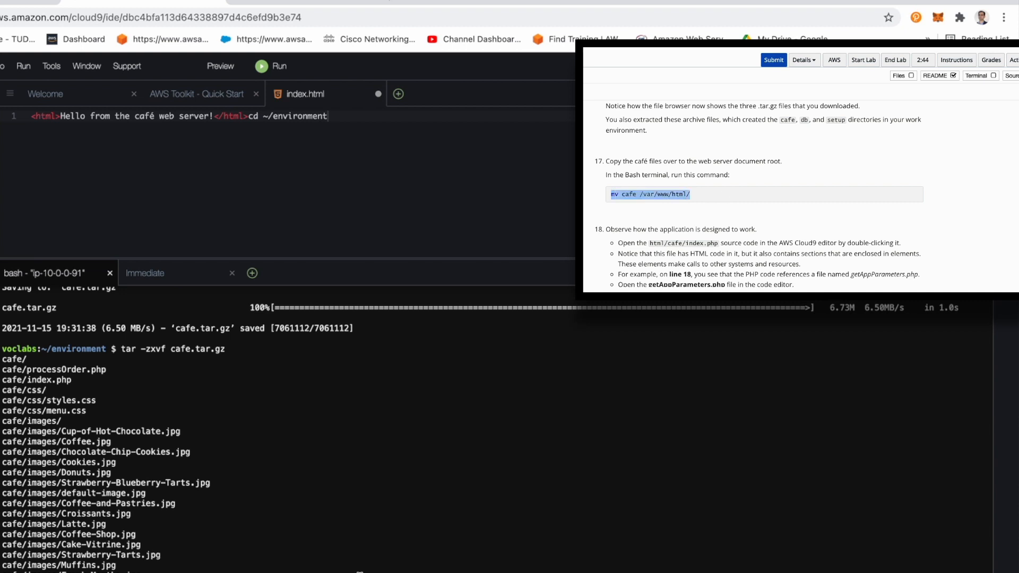
key(Return)
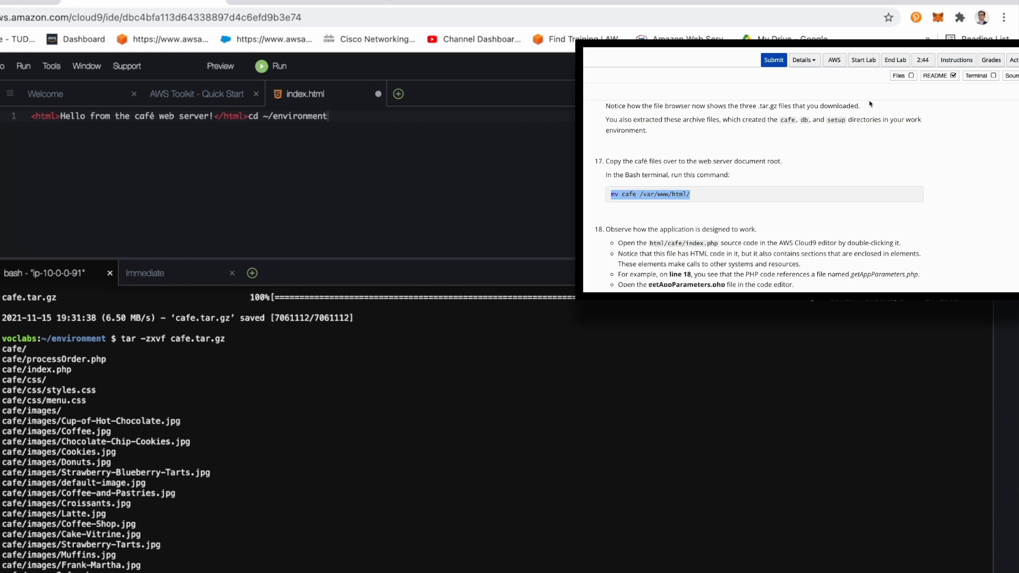
Step: Open html/cafe/index.php in an enlarged editor pane and examine its getAppParameters.php and serverInfo.php includes
scroll(871, 104, down, 2)
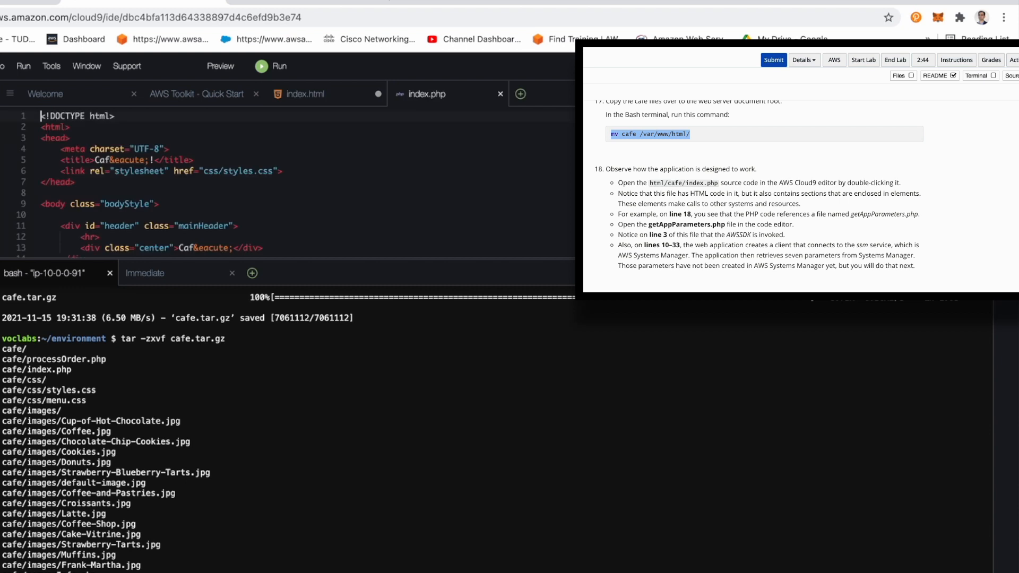
drag(477, 259, 474, 369)
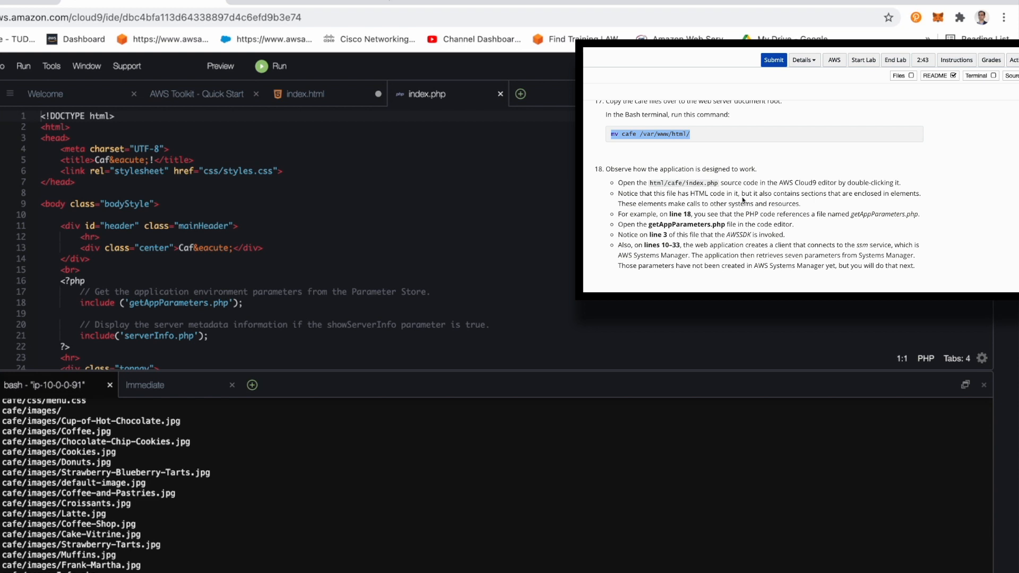
scroll(744, 200, down, 1)
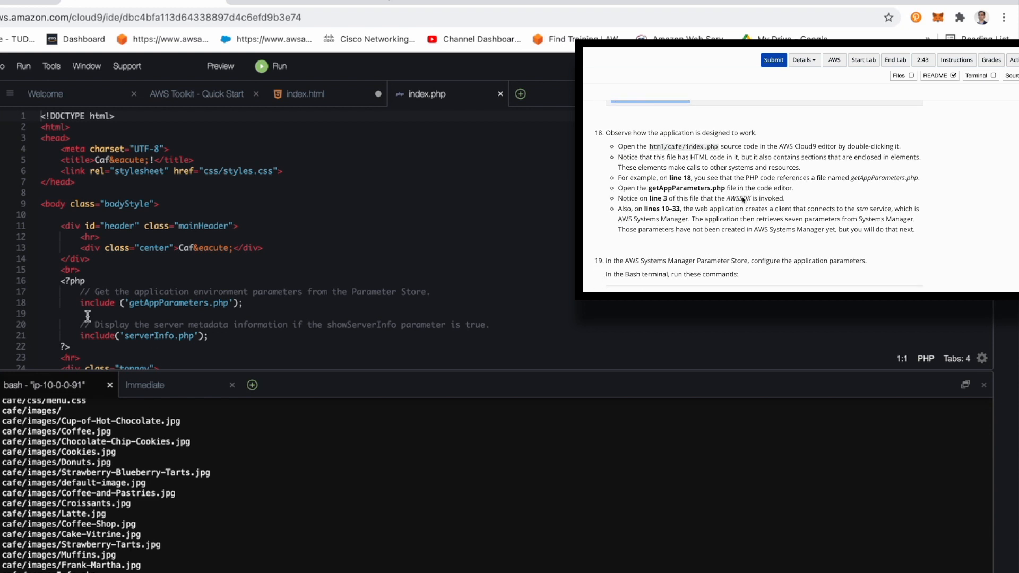
double_click(195, 303)
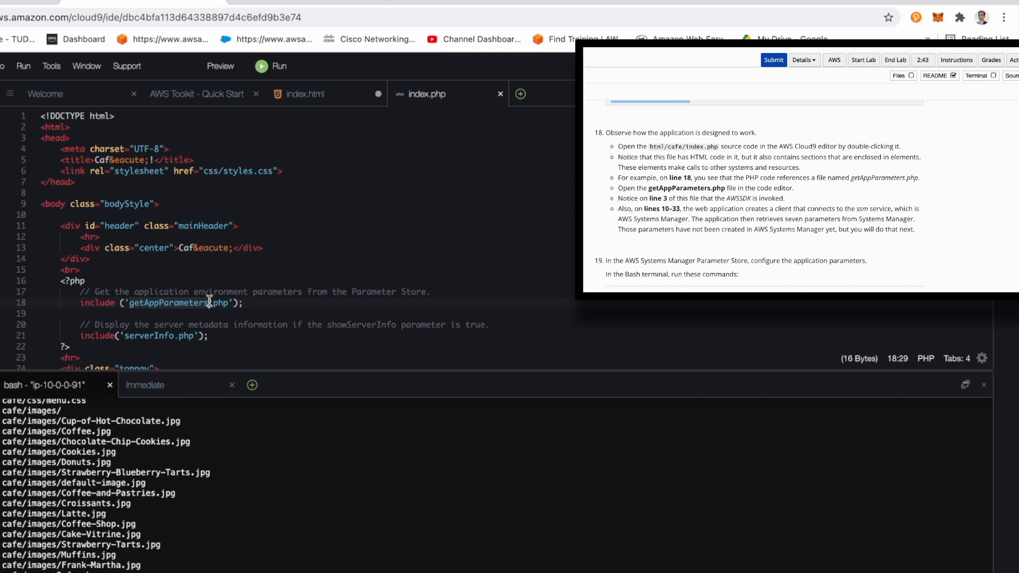
click(151, 335)
double_click(151, 335)
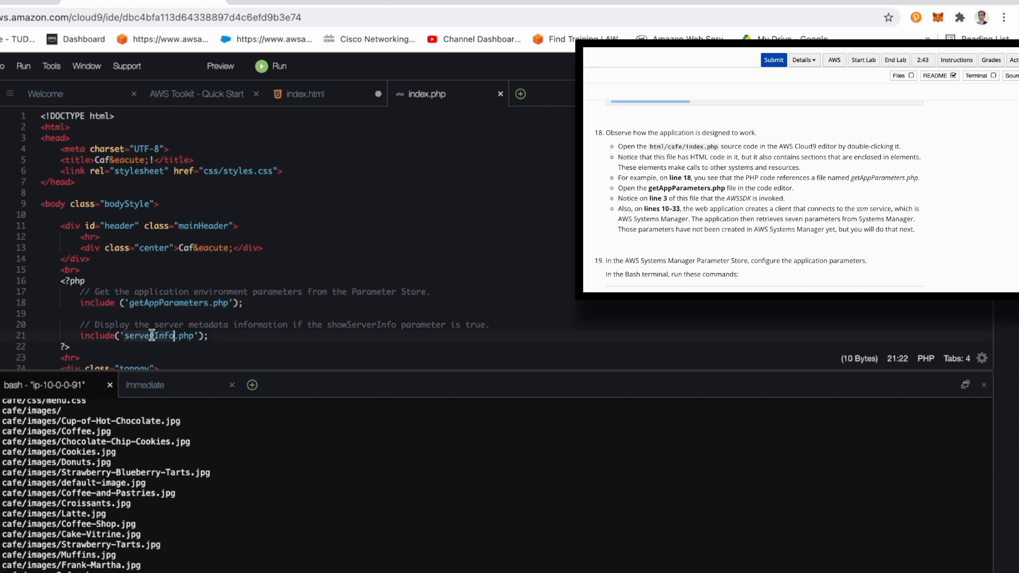
scroll(150, 332, down, 3)
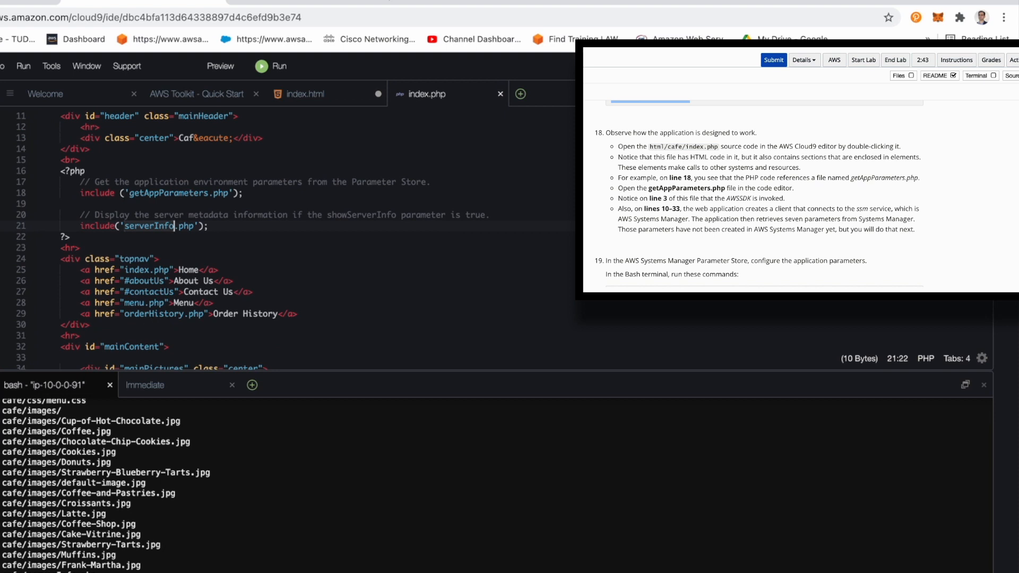
scroll(96, 302, up, 3)
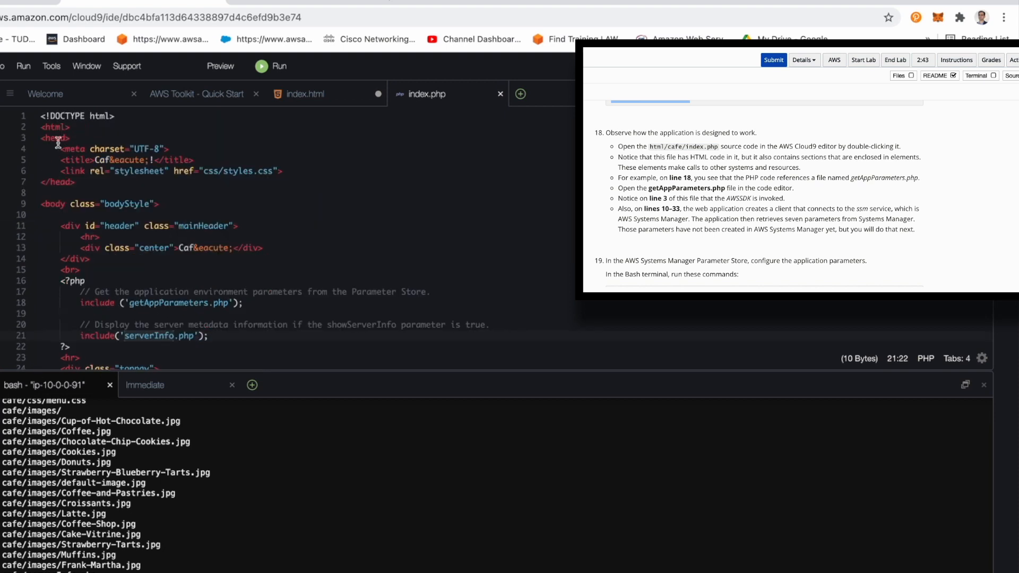
click(97, 137)
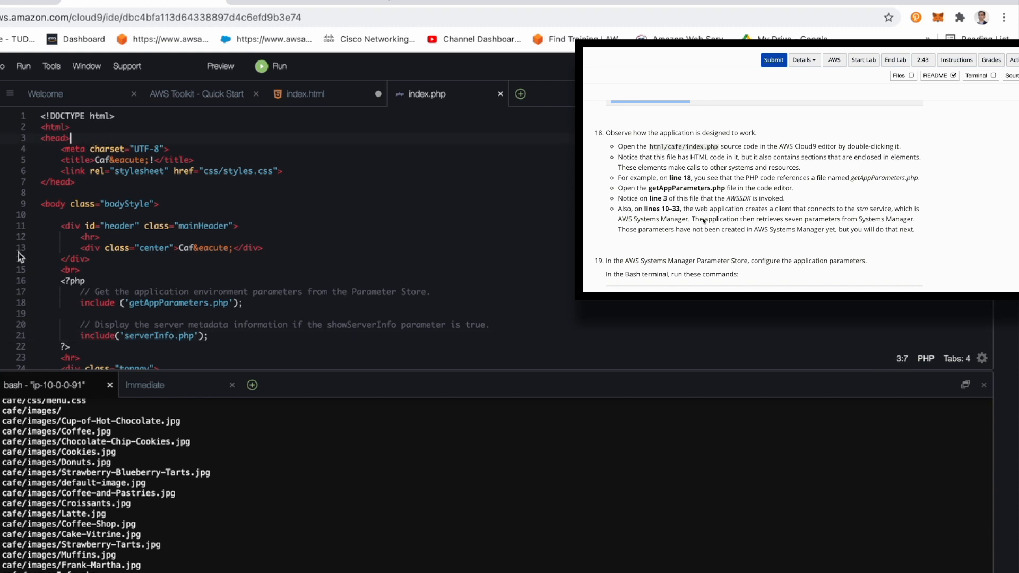
Step: Open getAppParameters.php in the editor and examine the AWSSDK requirement on line 3
click(100, 259)
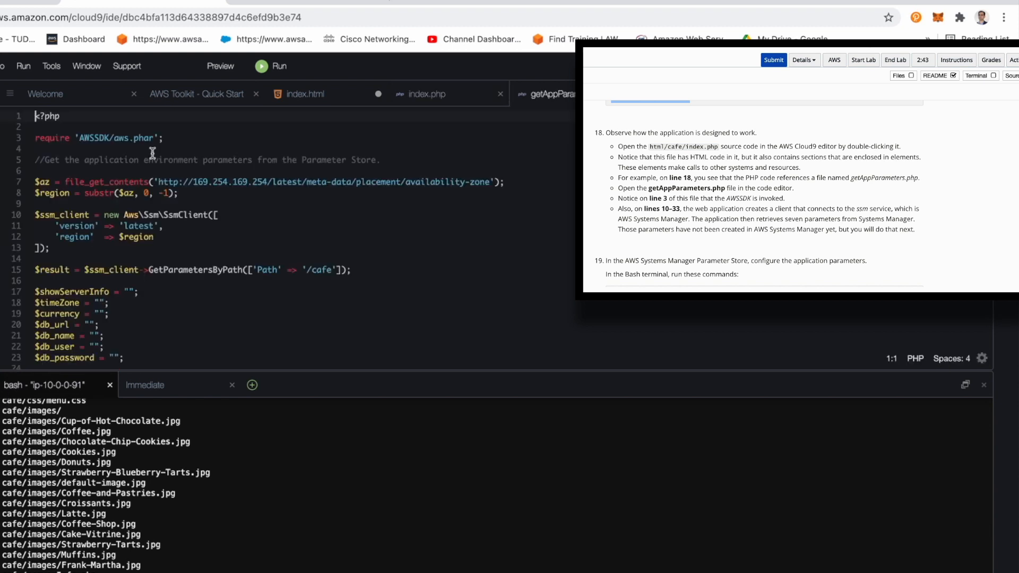
click(122, 138)
double_click(121, 138)
scroll(795, 191, down, 3)
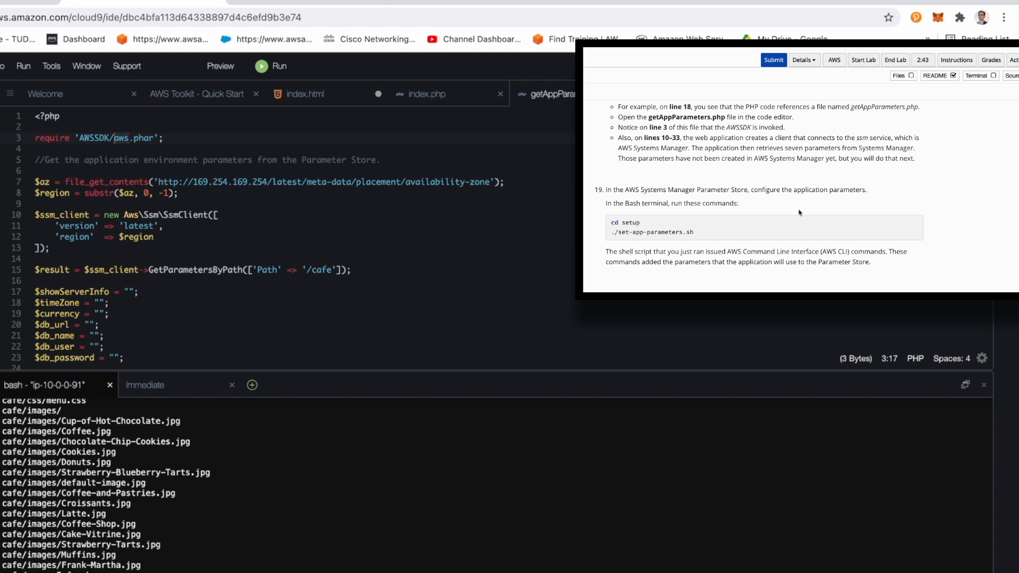
Step: Review the set-app-parameters.sh script in the editor and run it from the setup directory with ./set-app-parameters.sh
double_click(0, 207)
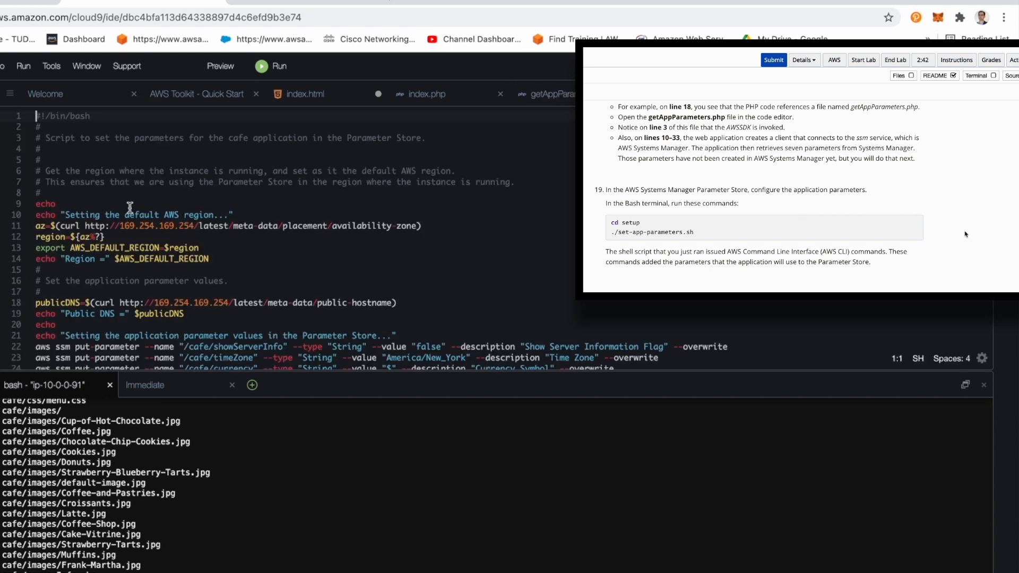
scroll(195, 259, down, 2)
scroll(195, 259, down, 4)
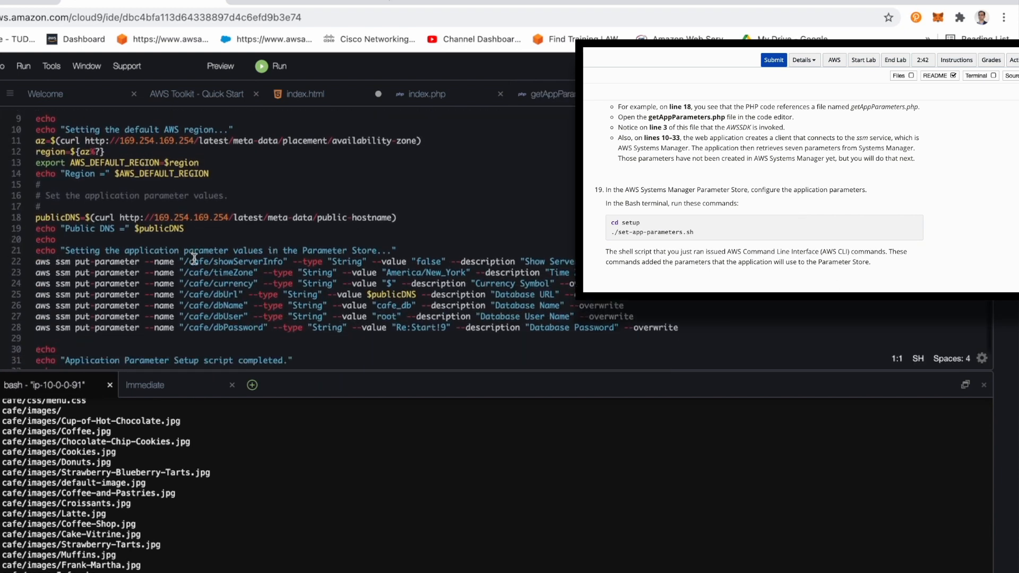
scroll(219, 305, down, 5)
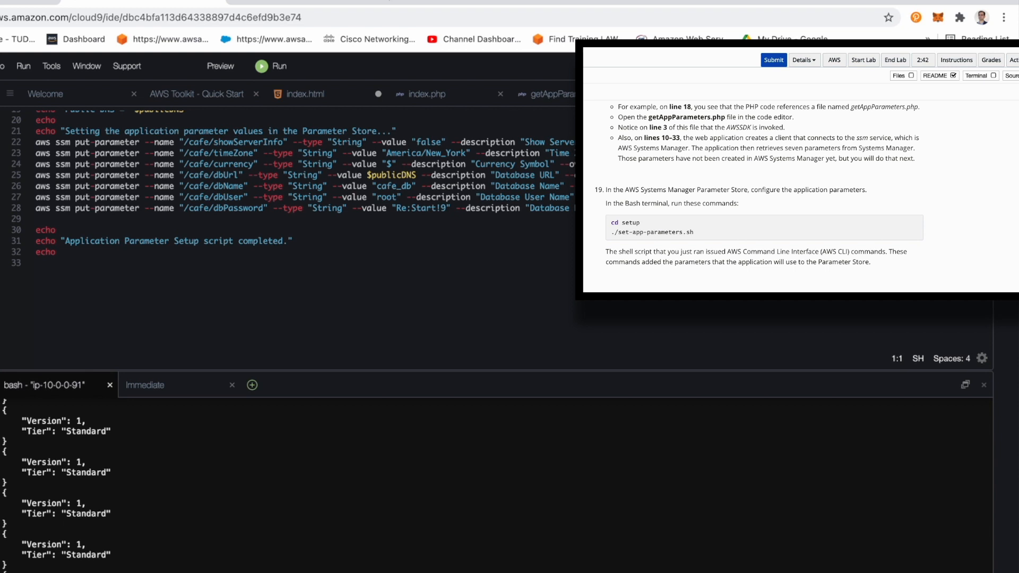
Step: Switch to the AWS Management Console, search for "system", and open Parameter Store in Systems Manager
click(14, 7)
click(193, 67)
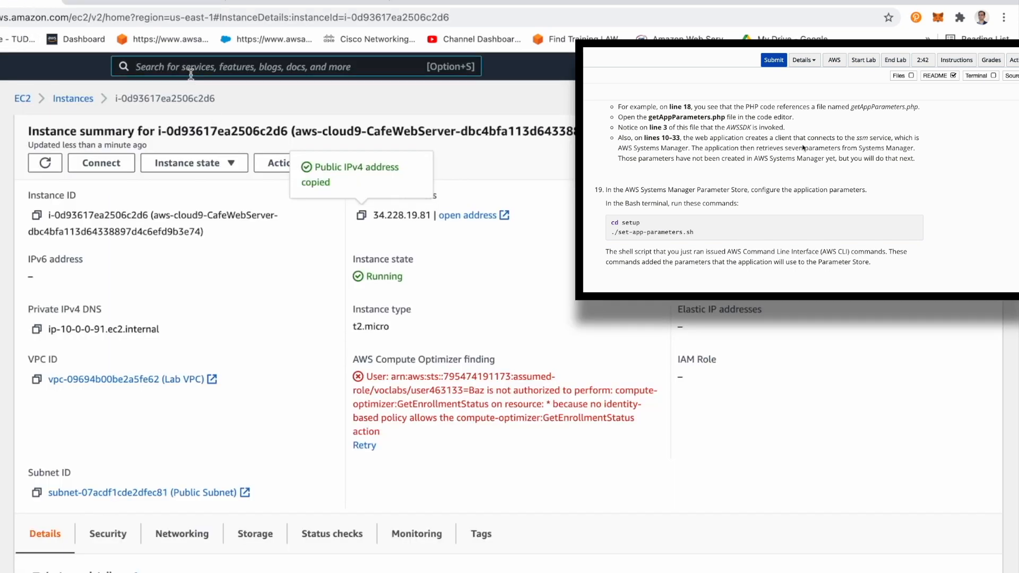
scroll(803, 148, down, 4)
text(system)
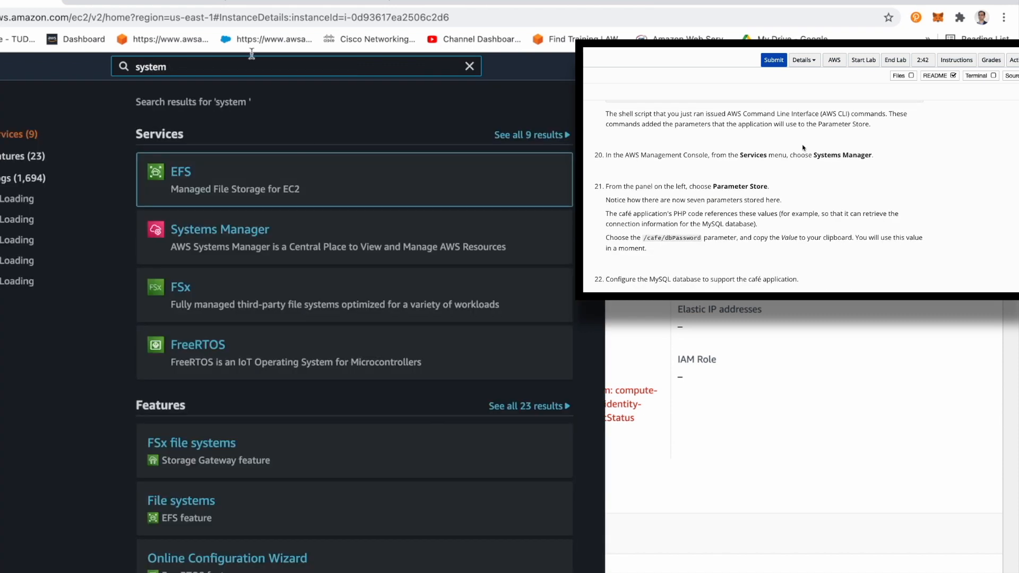
click(225, 234)
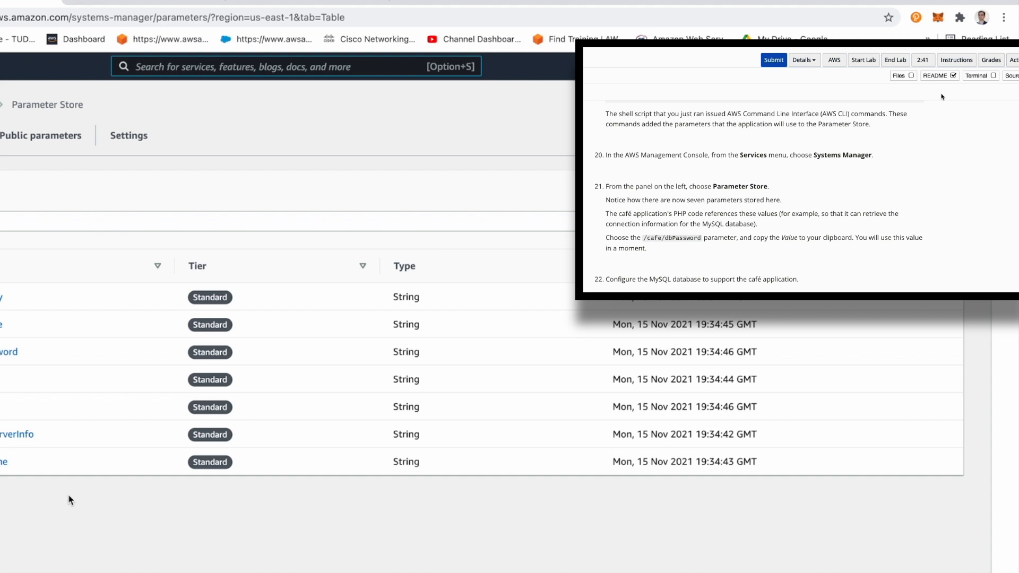
Step: Open the /cafe/dbPassword parameter and copy its value
click(8, 353)
scroll(844, 107, down, 3)
scroll(844, 108, down, 2)
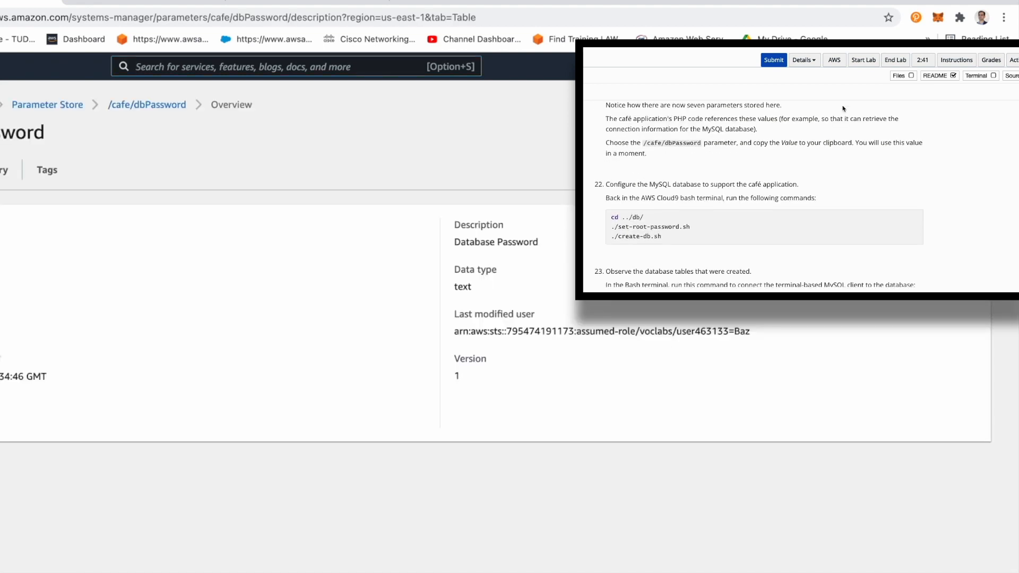
scroll(843, 108, up, 1)
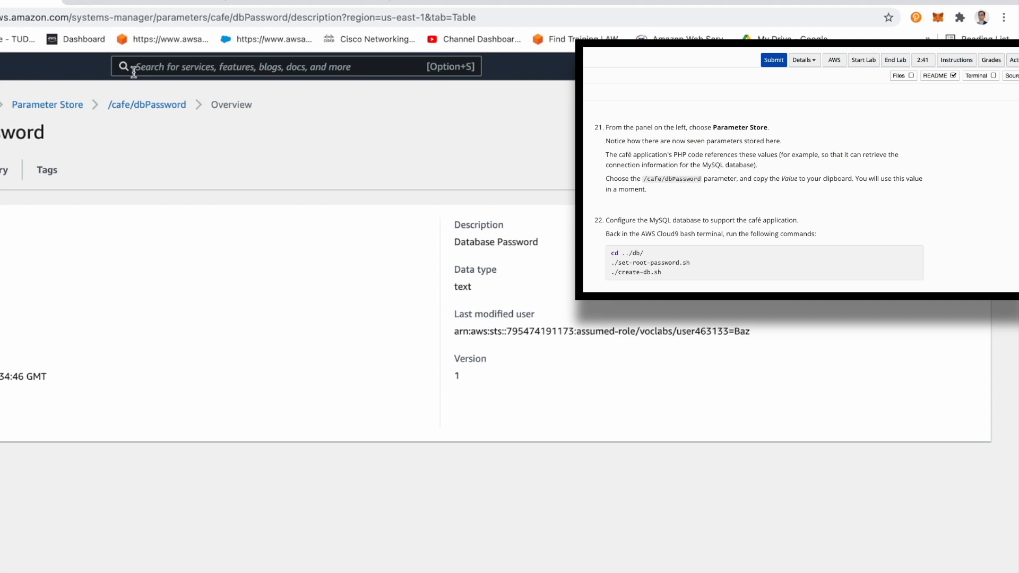
Step: Back in the Cloud9 terminal, change to ../db/ and run ./set-root-password.sh and ./create-db.sh to configure the MySQL database
click(320, 2)
click(181, 2)
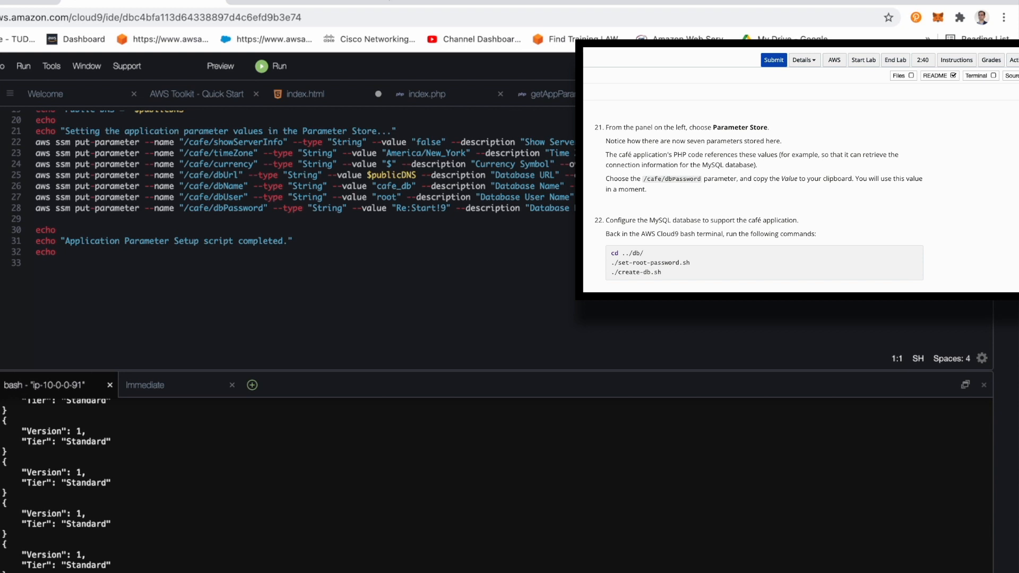
key(super+v)
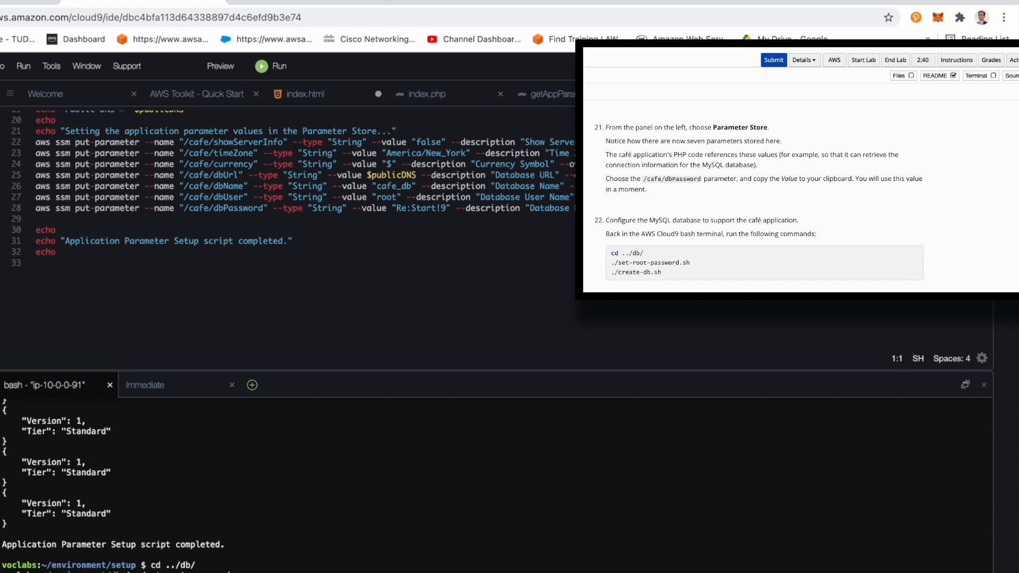
key(Return)
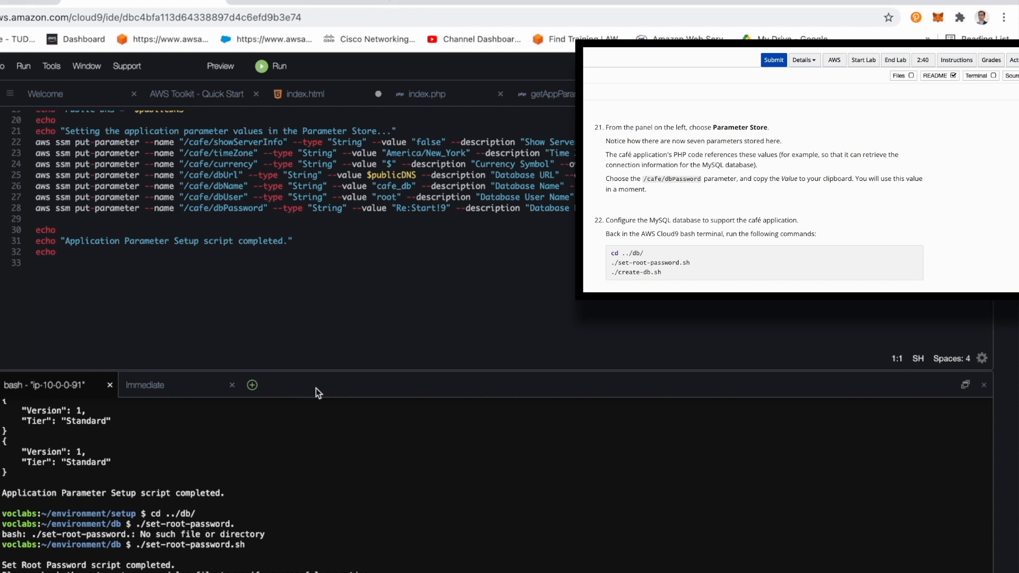
Step: Connect to MySQL with mysql -u root -p, entering the database password, and list the databases with show databases;
scroll(658, 231, down, 2)
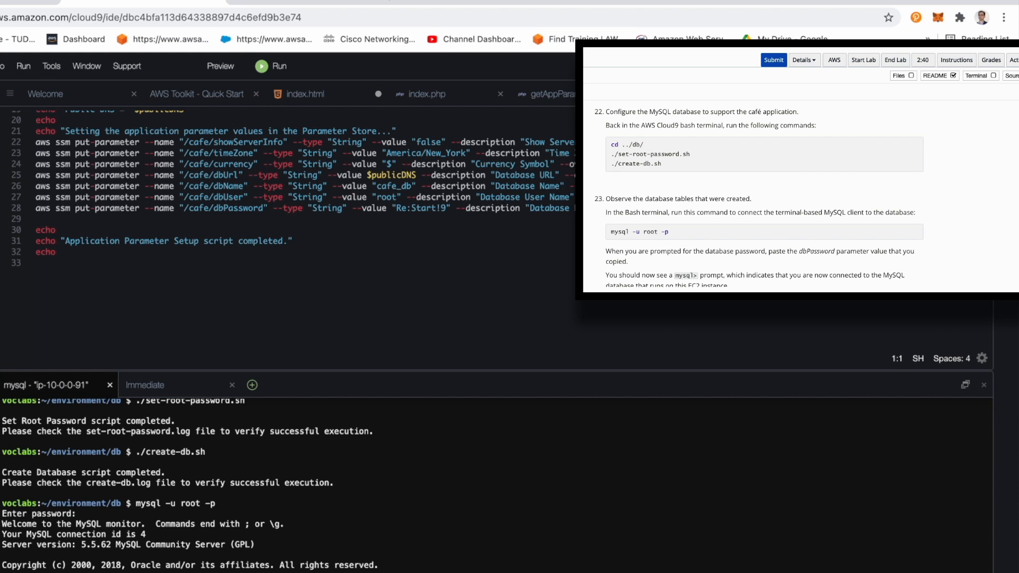
scroll(846, 261, down, 4)
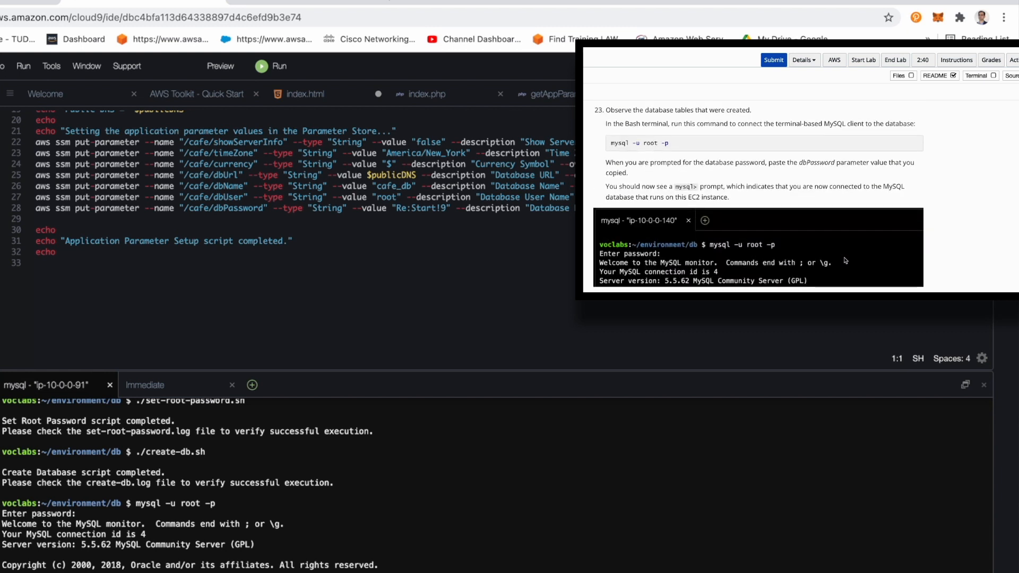
scroll(846, 260, down, 1)
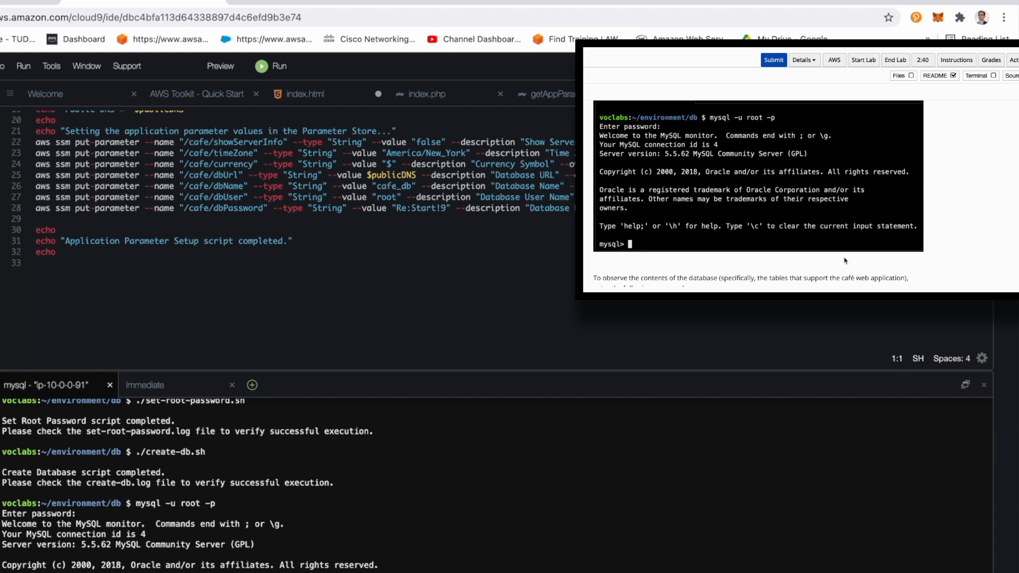
scroll(846, 261, down, 2)
text(show databases;)
key(Return)
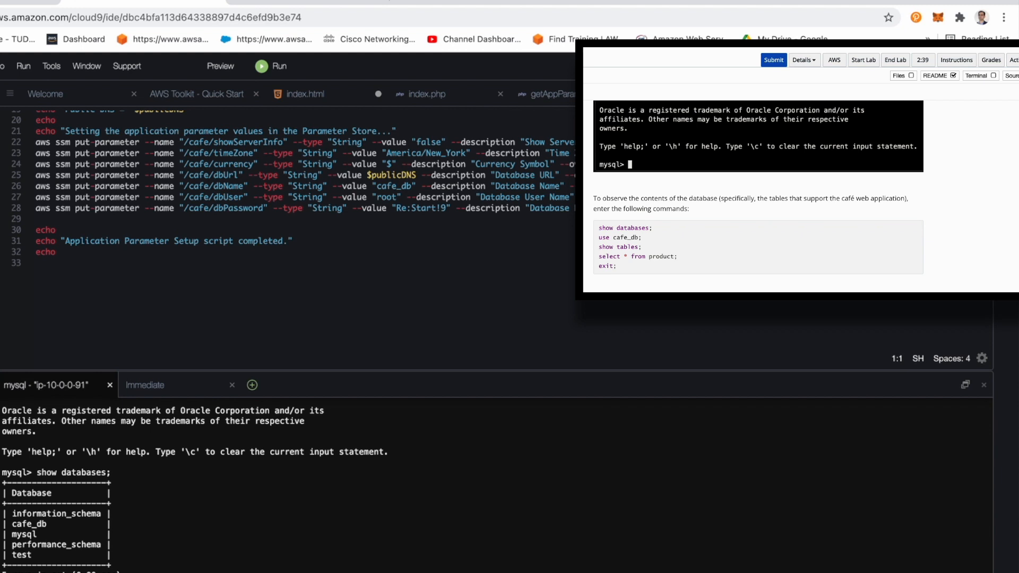
Step: Show the tables of cafe_db, examine the rows returned by select * from product;, and exit MySQL
key(Return)
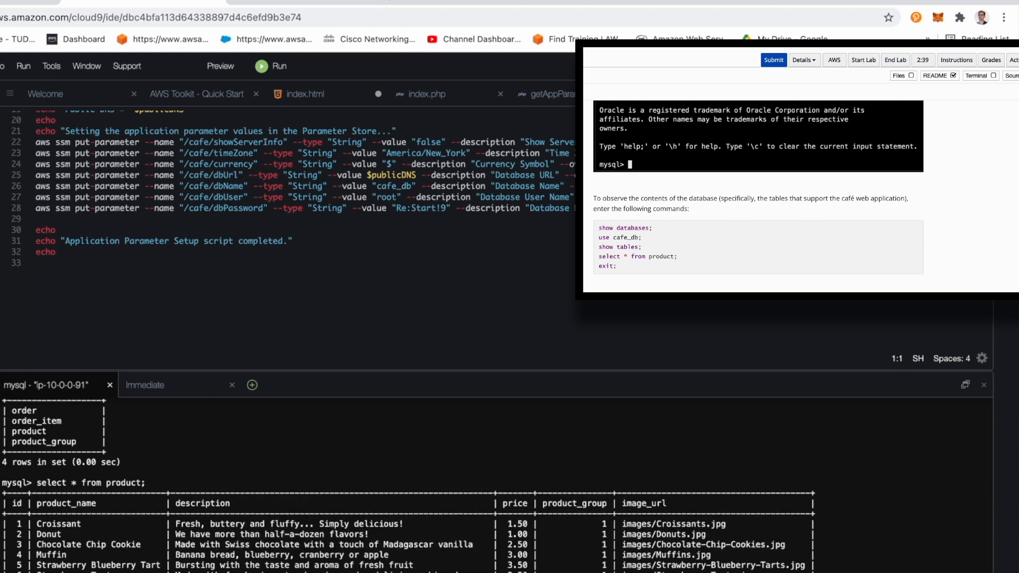
triple_click(346, 524)
double_click(374, 554)
click(376, 555)
scroll(408, 485, down, 1)
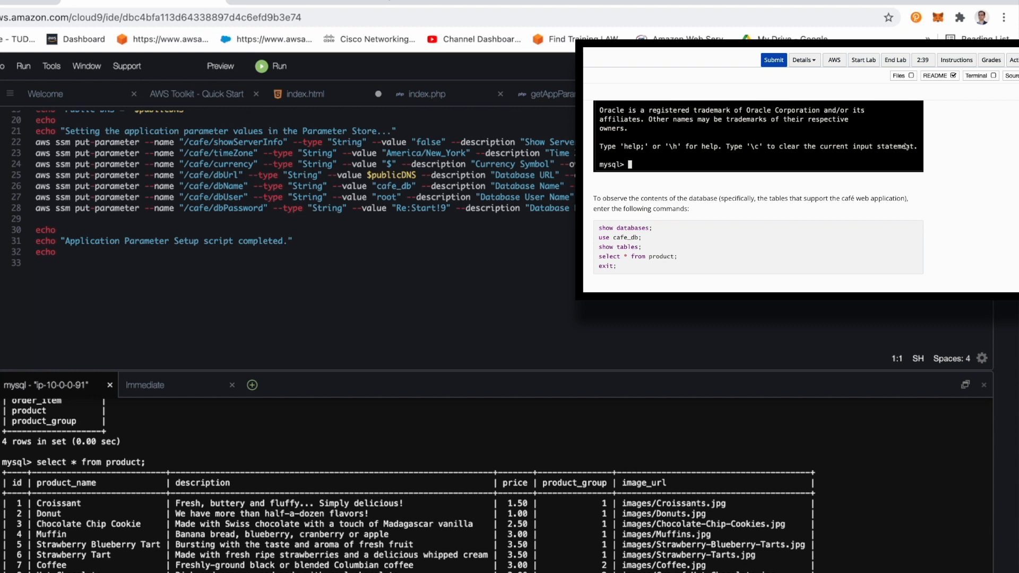
scroll(866, 178, down, 3)
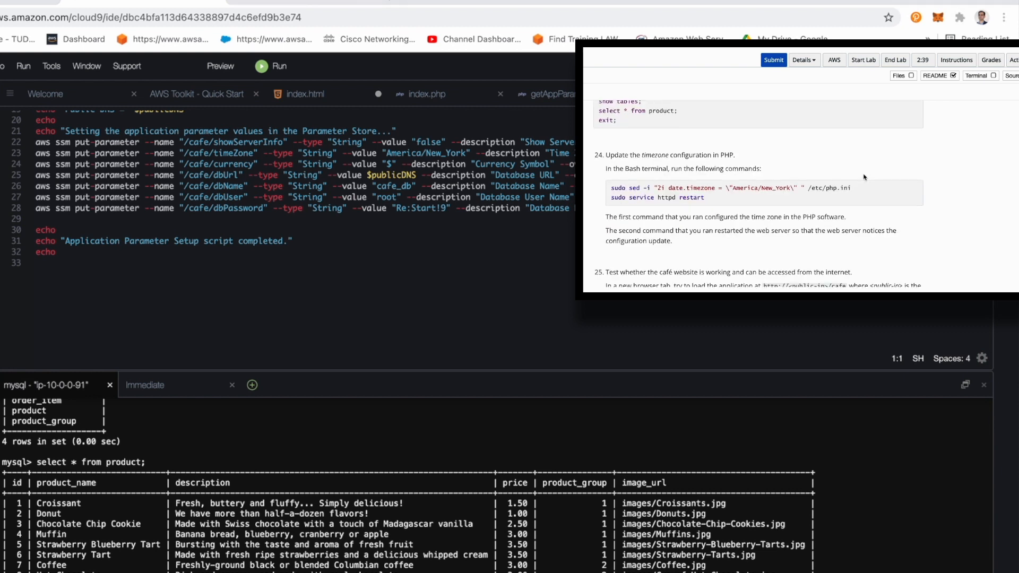
click(301, 506)
key(Return)
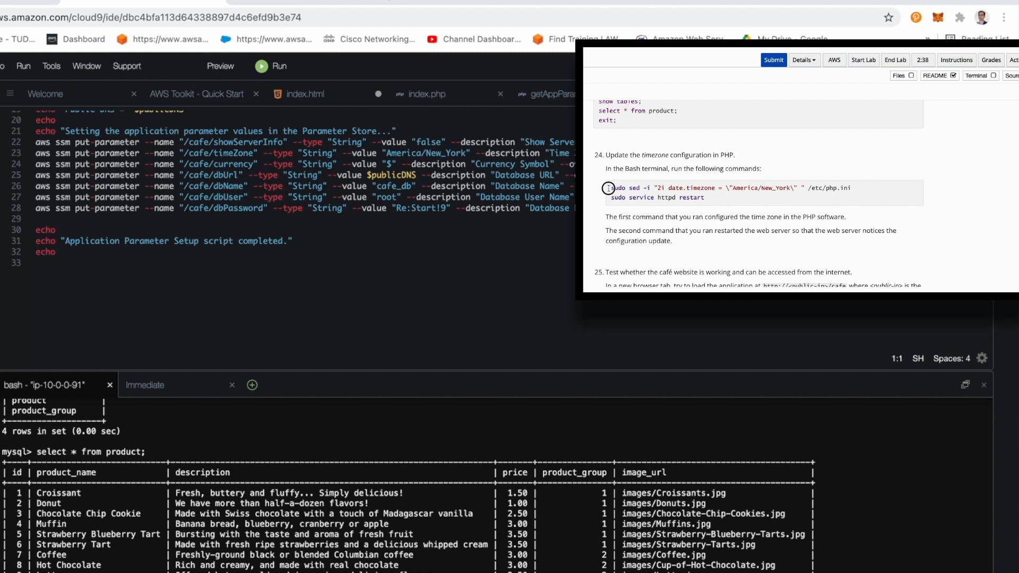
Step: Set the PHP date.timezone to America/New_York in /etc/php.ini by running the step 24 sudo sed command
drag(608, 188, 944, 186)
key(super+Tab)
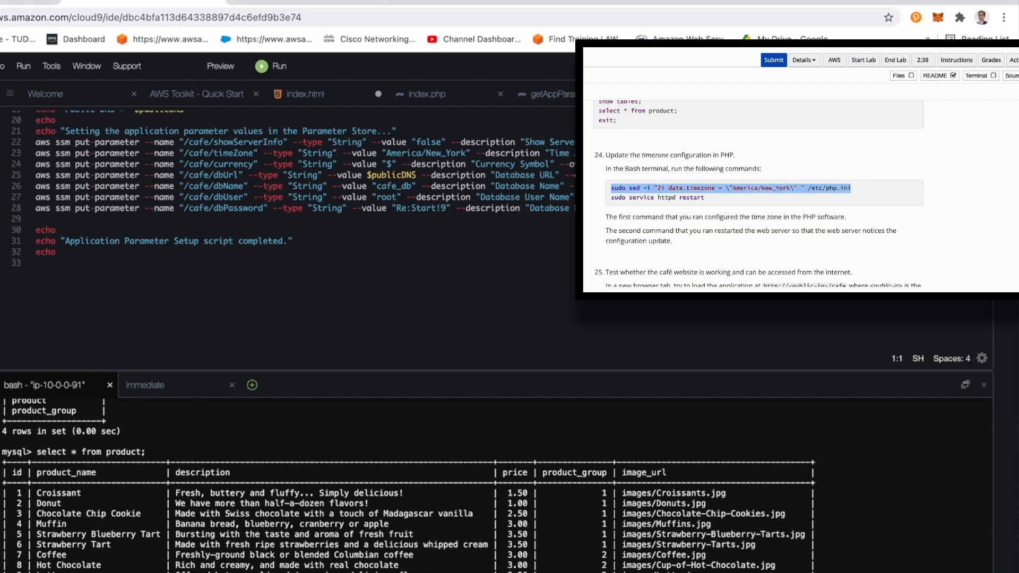
key(Return)
key(Return)
key(Return)
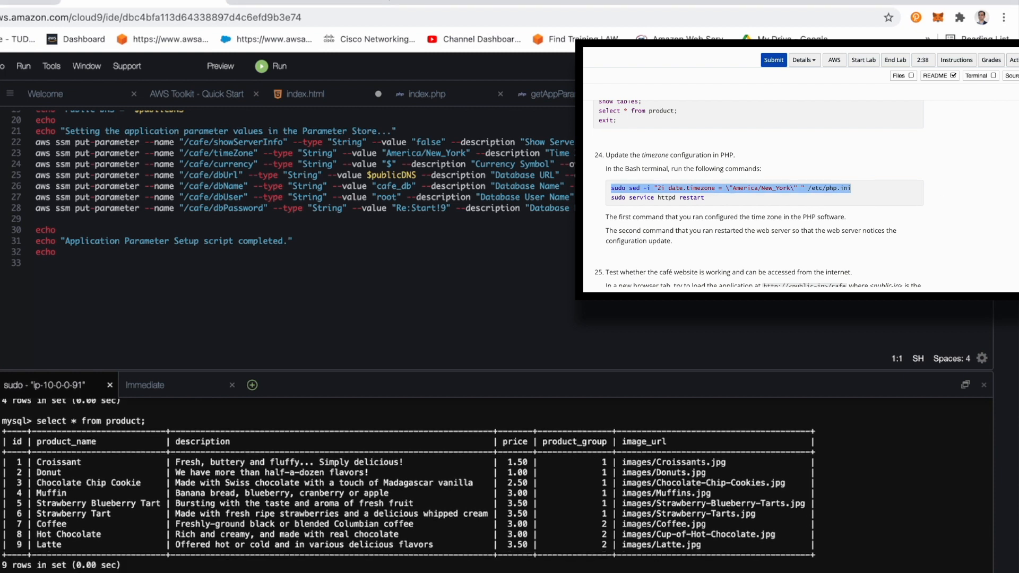
Step: Select the step 24 httpd restart command, test the café application at 34.228.19.81/cafe, and read step 26 of the instructions
drag(610, 197, 724, 196)
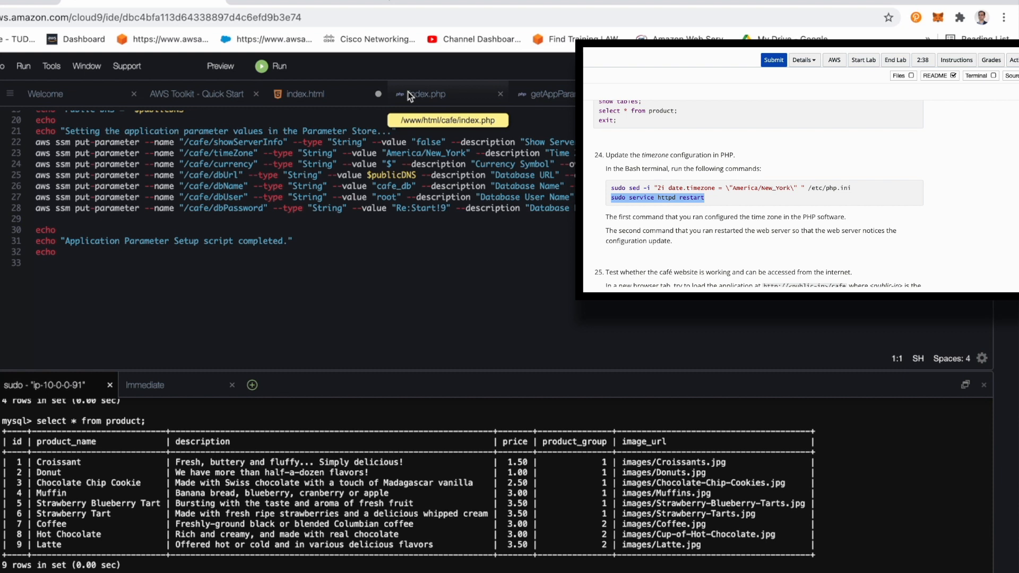
click(324, 3)
click(69, 18)
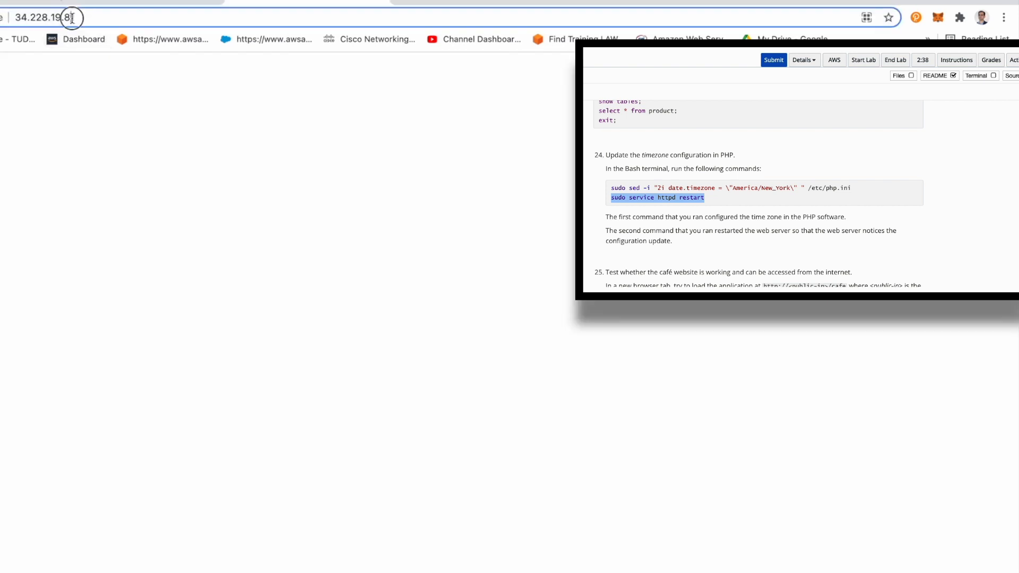
click(88, 17)
scroll(821, 193, down, 2)
text(/)
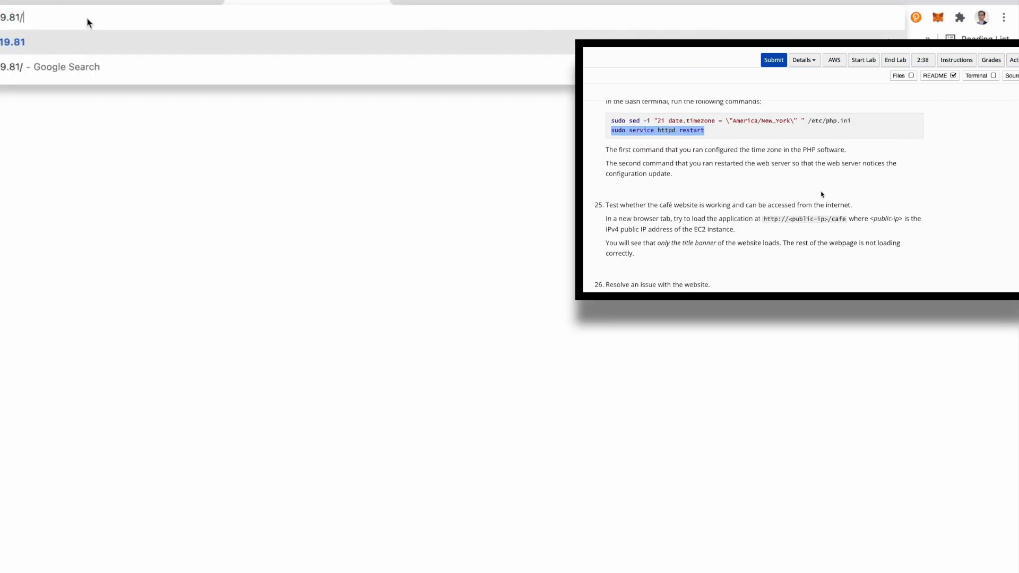
text(cafe)
key(Return)
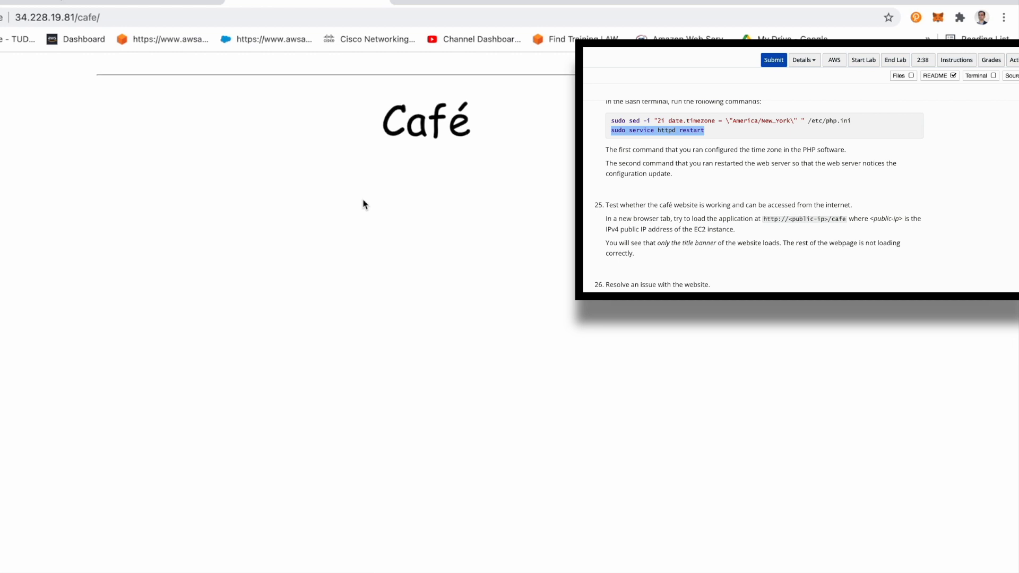
double_click(414, 122)
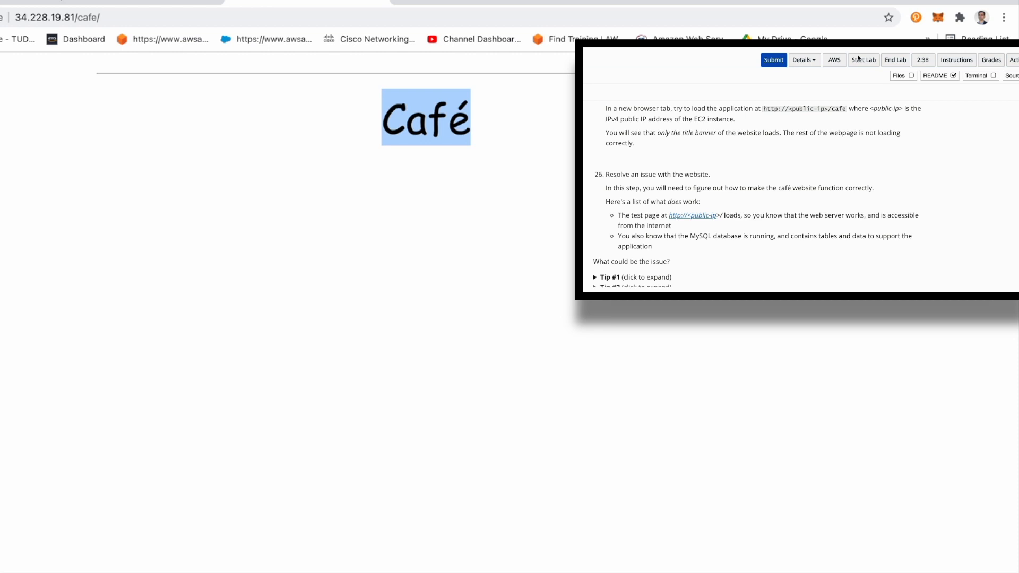
scroll(773, 202, down, 3)
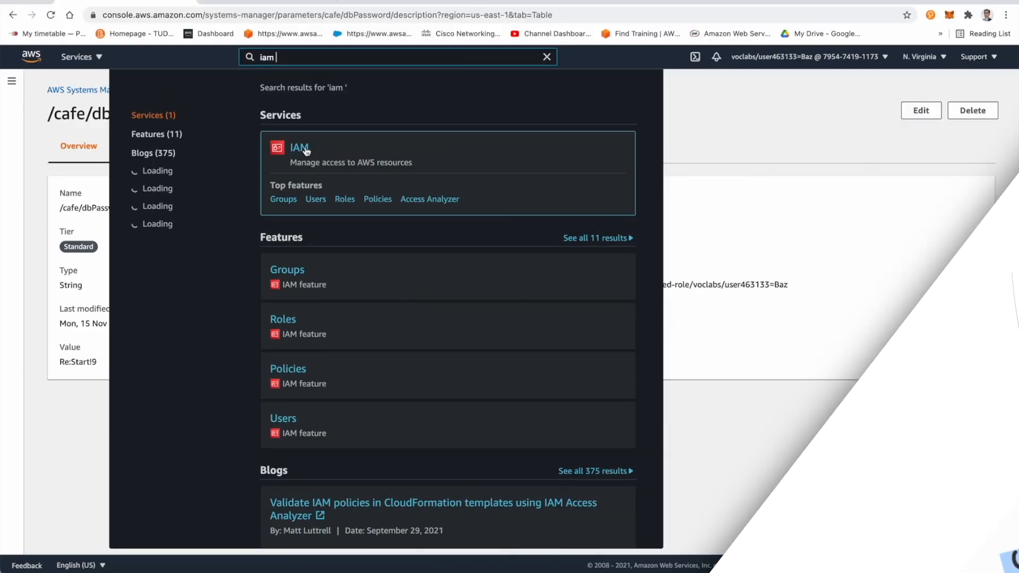
Step: In the IAM console, search the roles for cafe and open the CafeRole summary
click(298, 150)
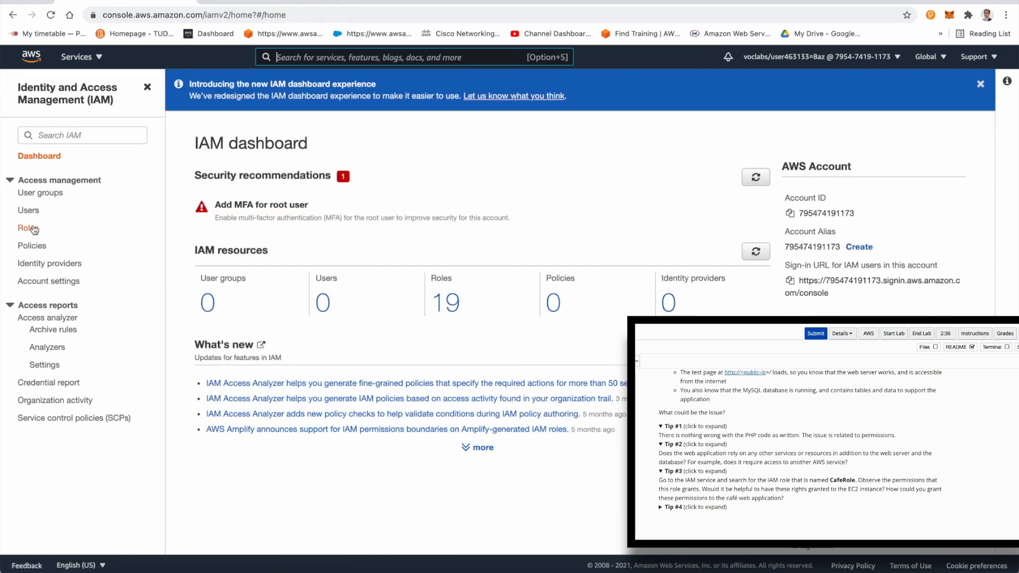
click(34, 230)
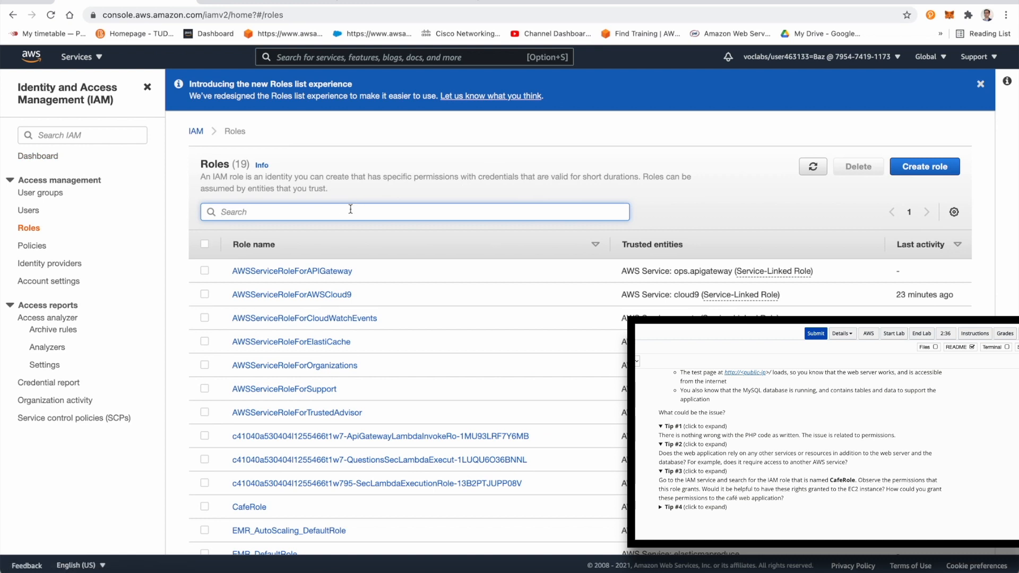
text(cafe)
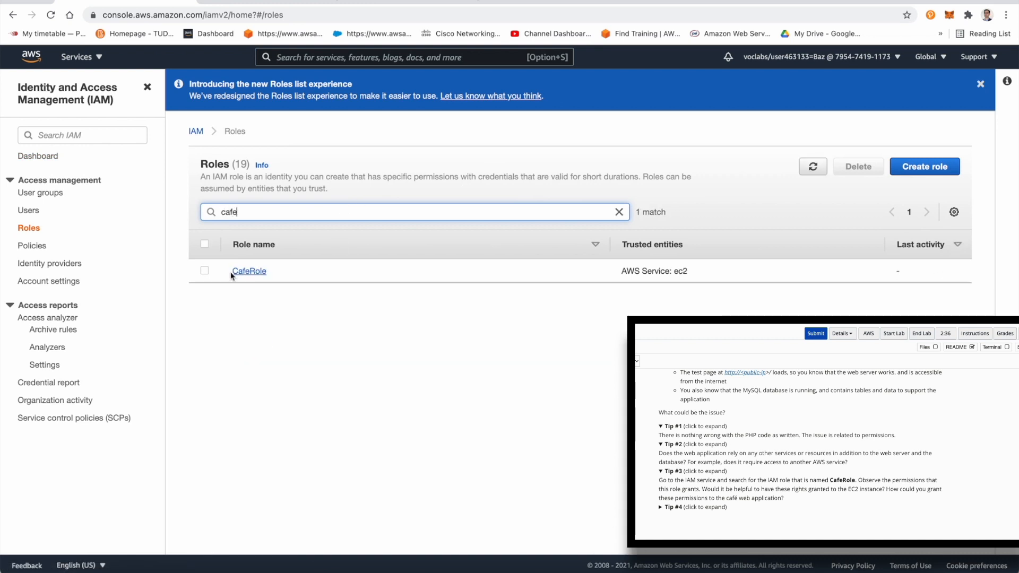
click(231, 275)
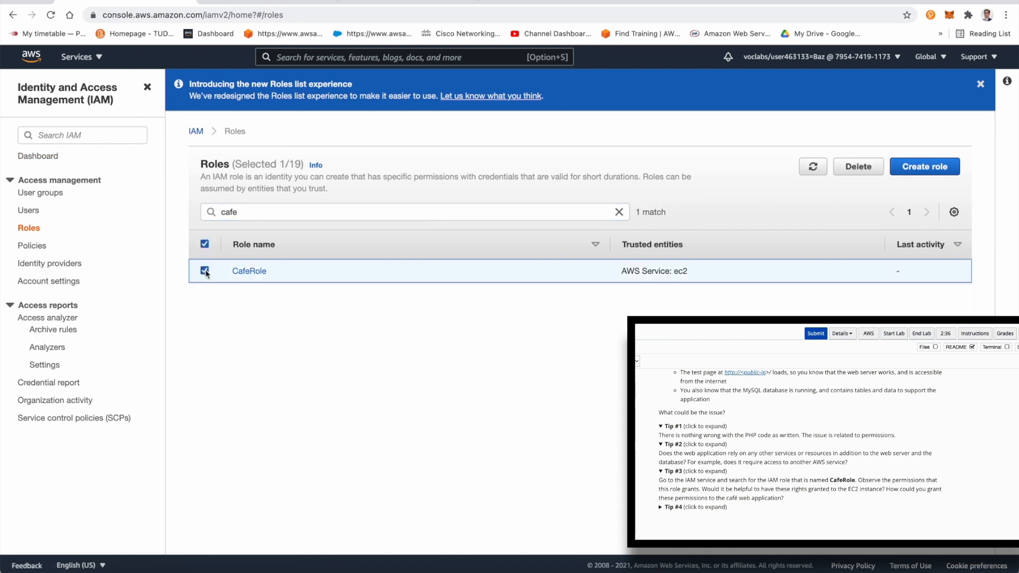
click(258, 275)
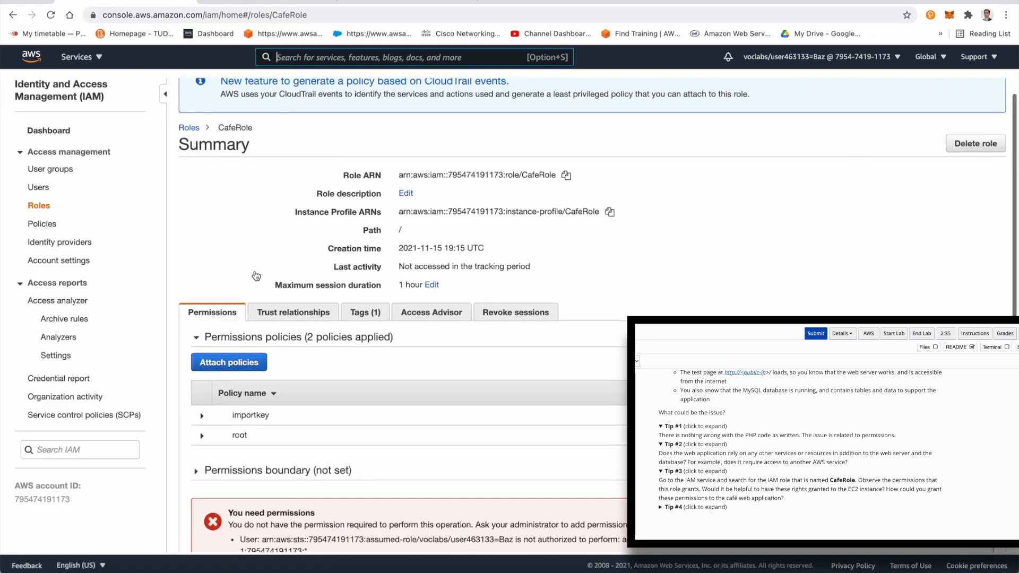
Step: Examine CafeRole's permissions policies, permissions boundary, trust relationships, tags, access advisor and revoke sessions details
scroll(256, 281, down, 1)
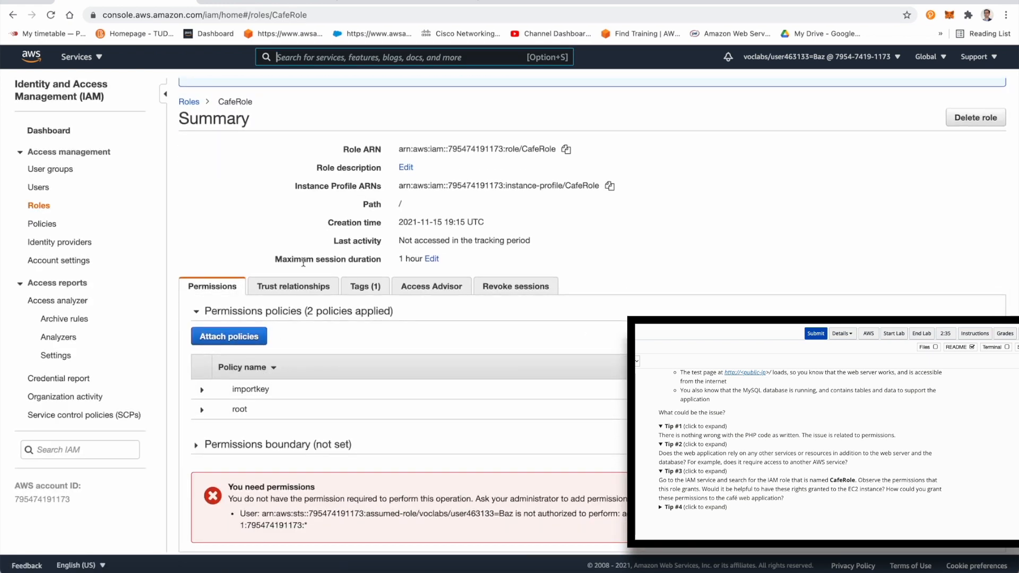
scroll(291, 293, down, 1)
scroll(303, 356, down, 1)
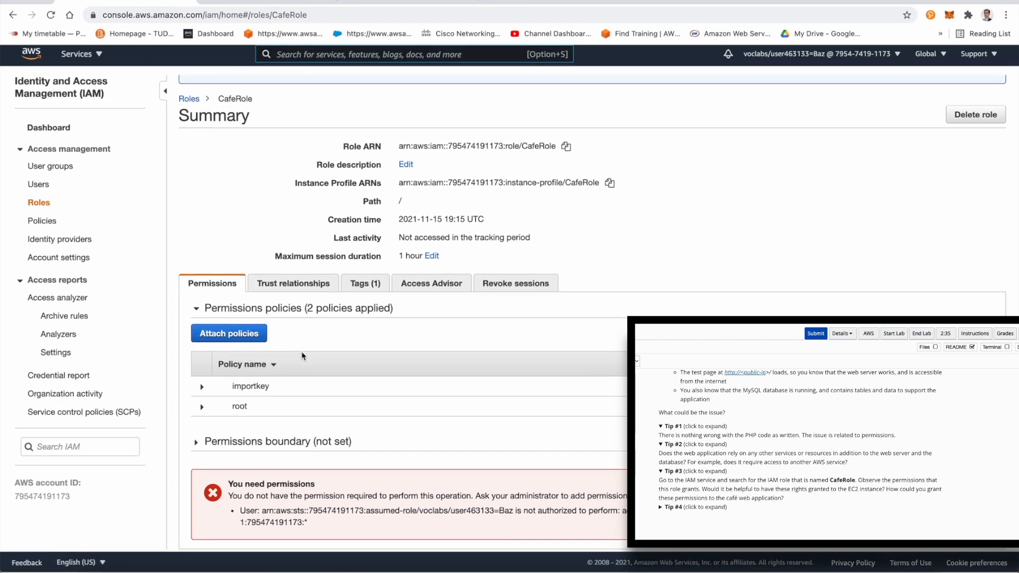
click(199, 446)
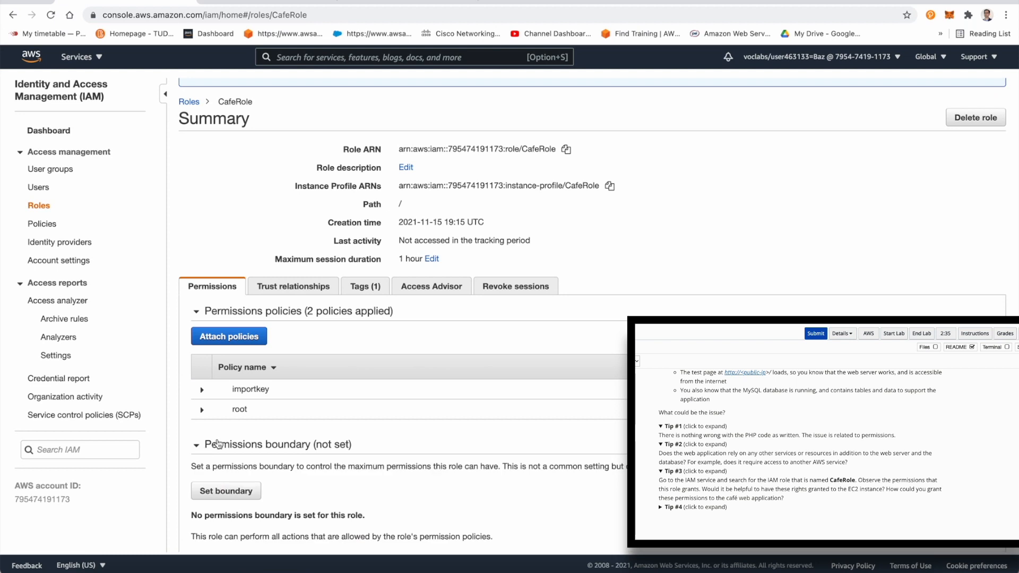
scroll(318, 442, down, 3)
scroll(315, 439, up, 3)
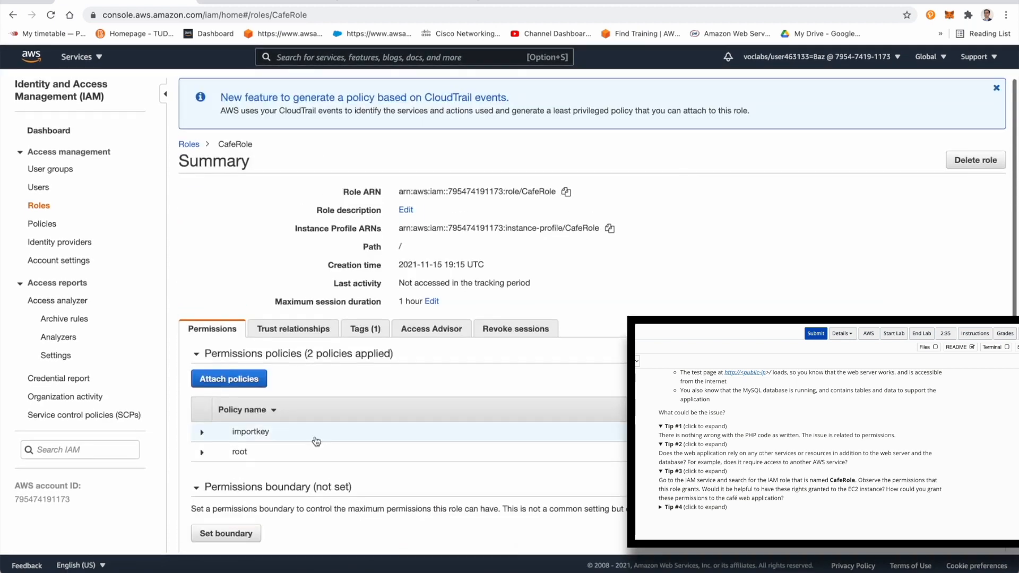
click(295, 329)
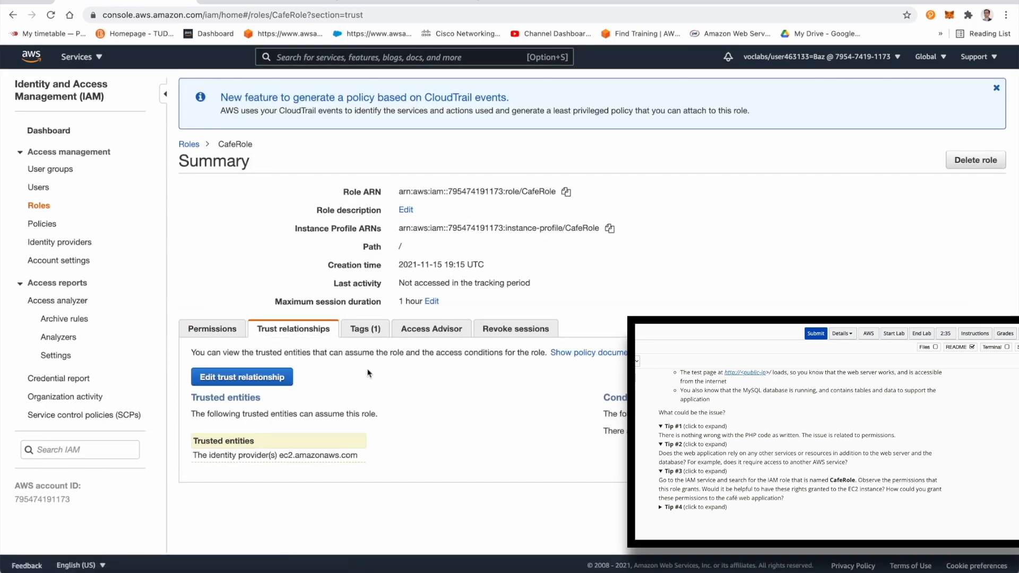
click(378, 332)
click(409, 334)
click(489, 333)
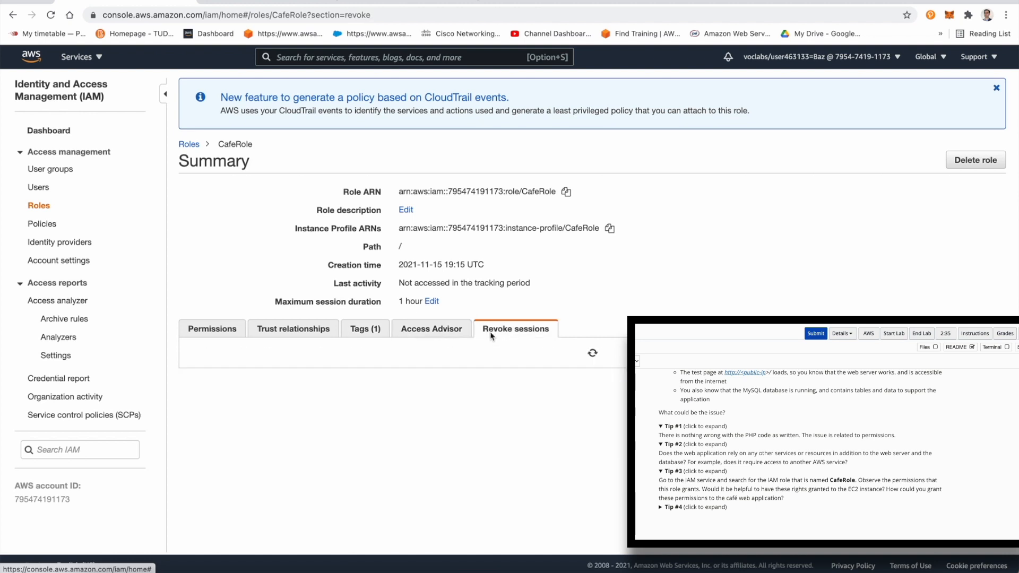
scroll(391, 251, down, 3)
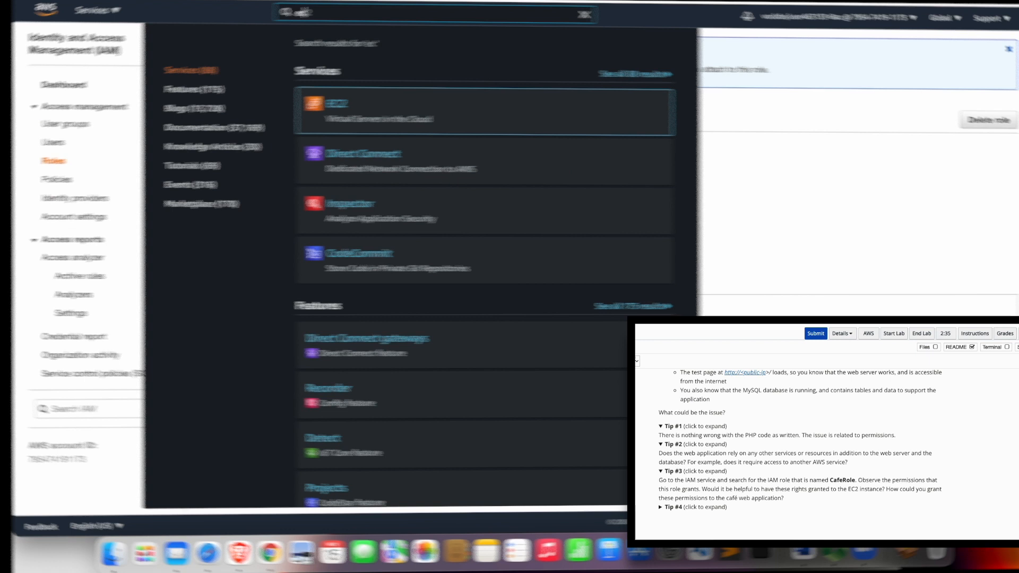
Step: Go to the EC2 console, list the running instances, and select the aws-cloud9-CafeWebServer instance
text(2)
click(317, 107)
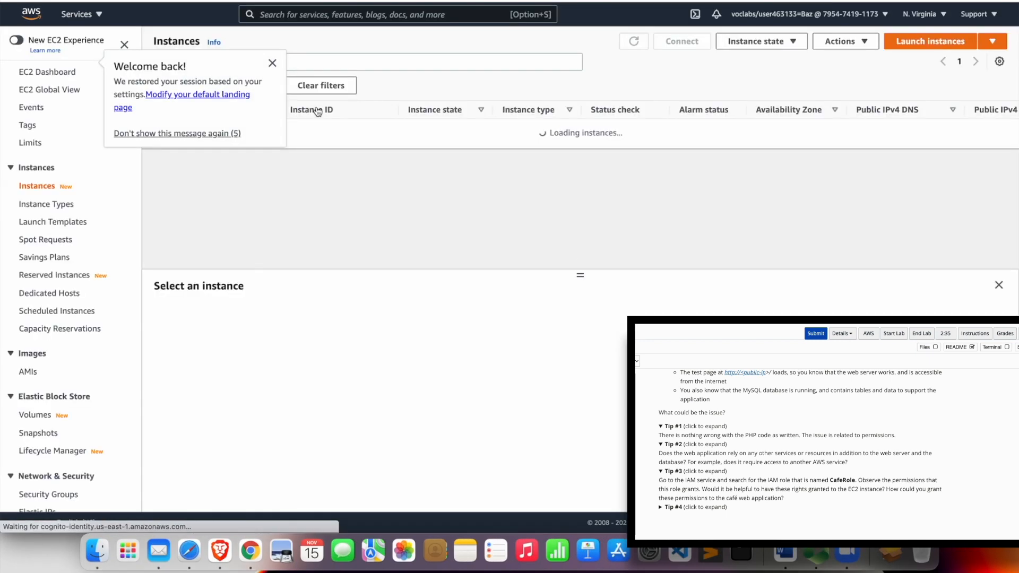
click(272, 63)
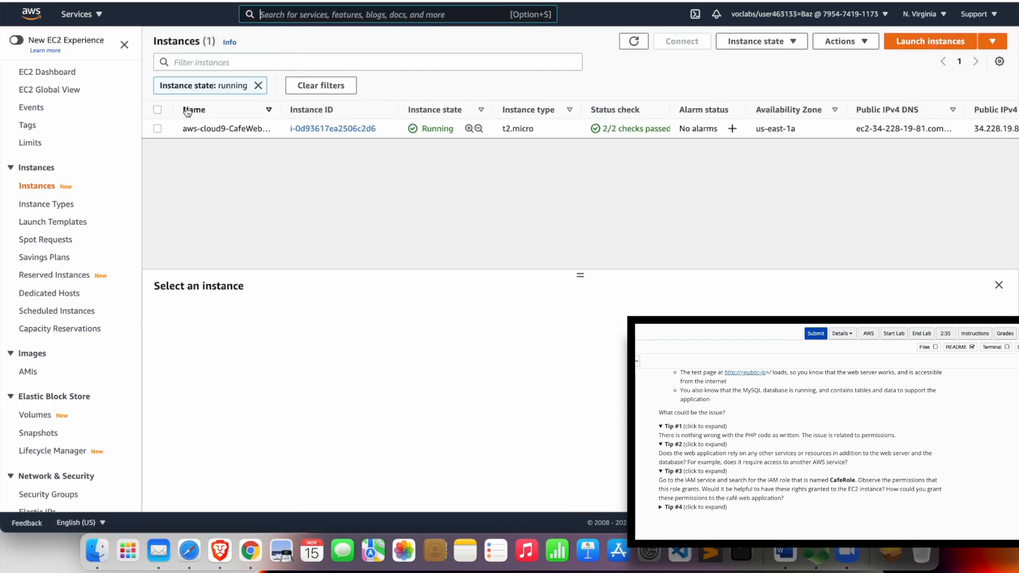
click(158, 128)
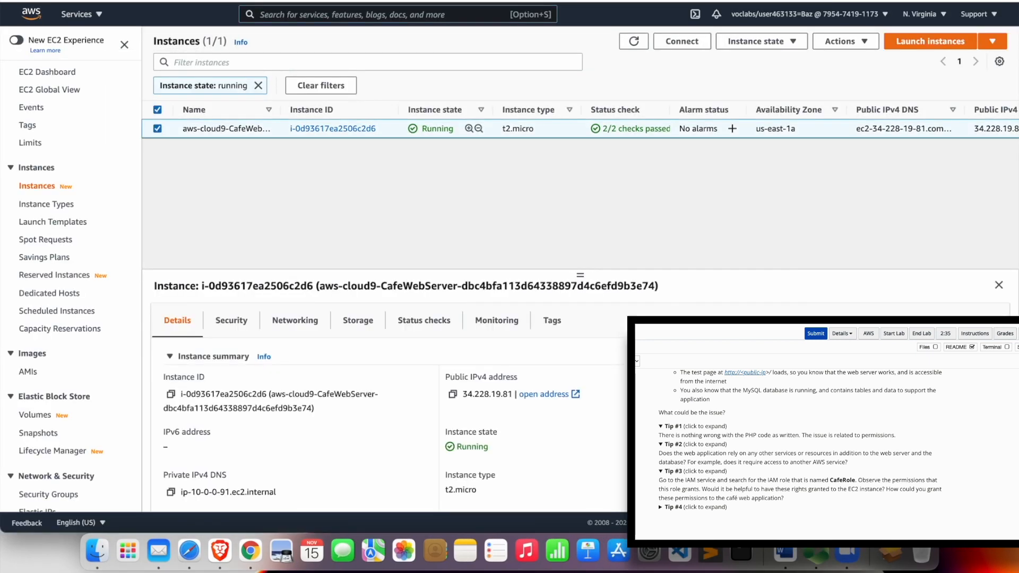
Step: Modify the IAM role of the café web server instance to CafeRole and save the change
click(835, 44)
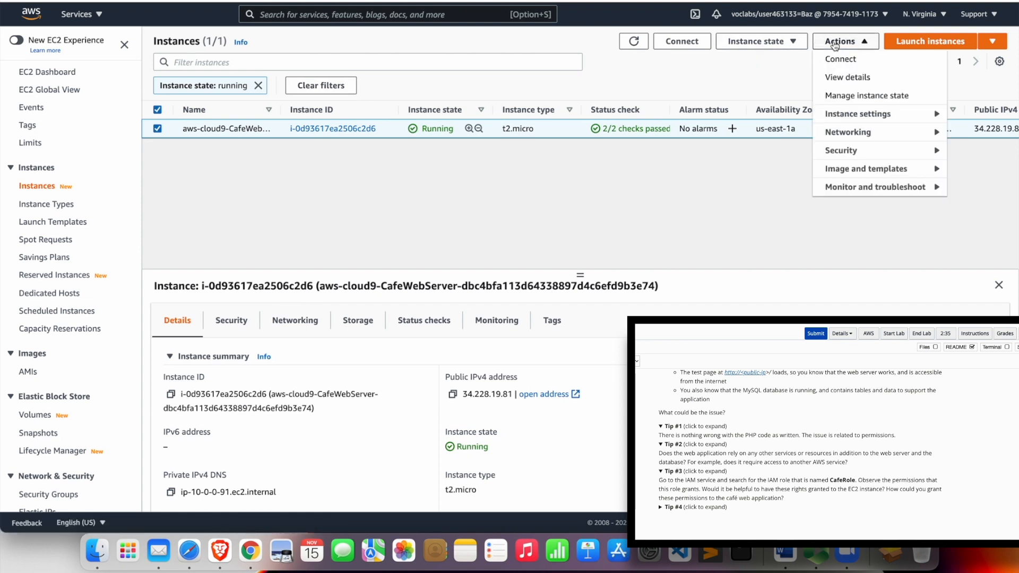
click(862, 118)
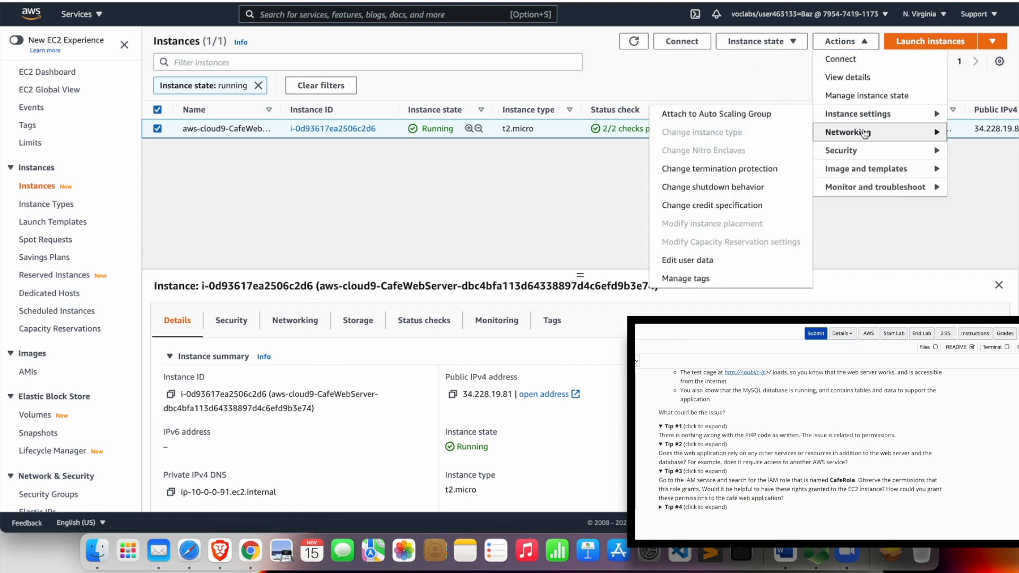
click(863, 152)
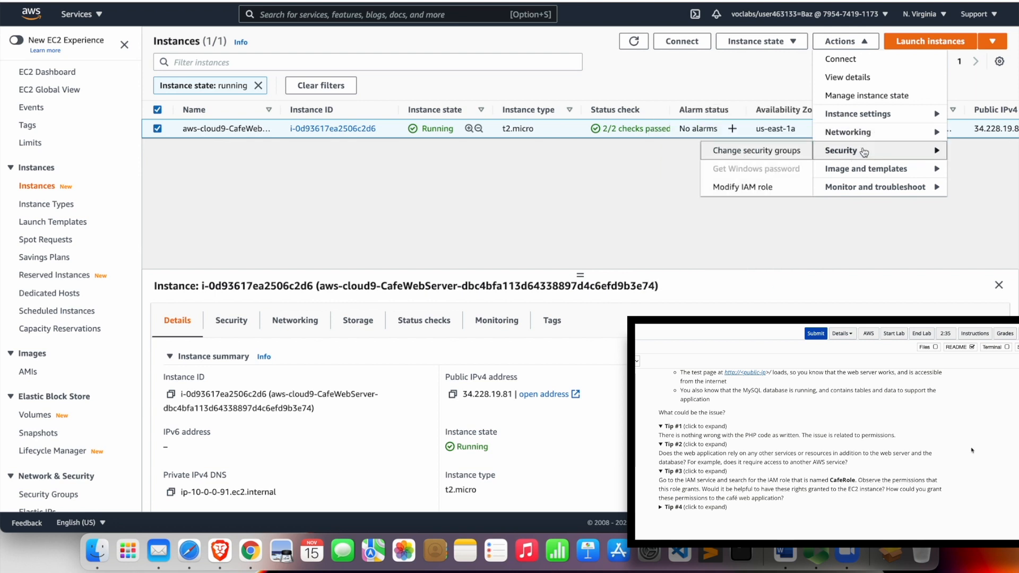
click(779, 187)
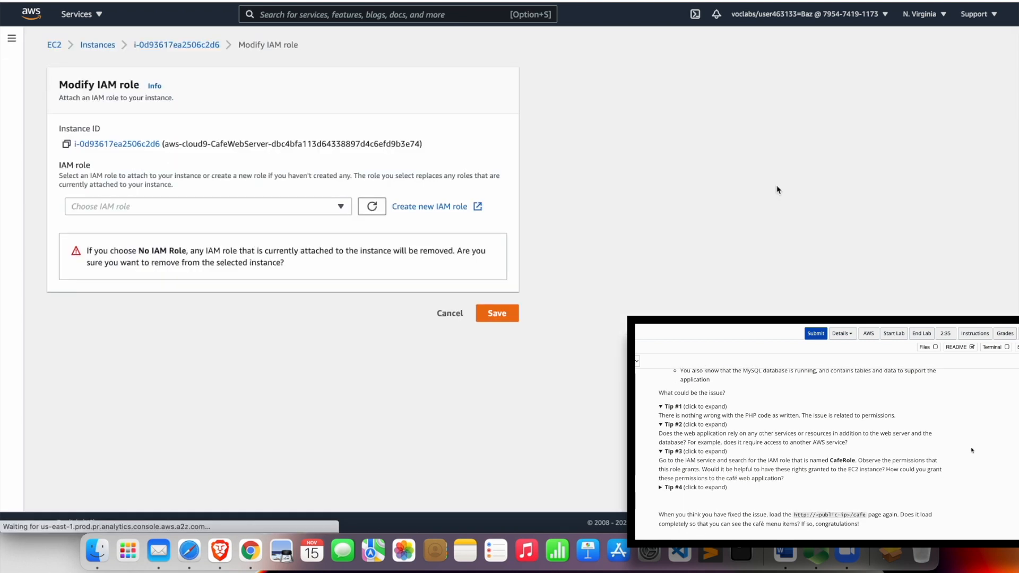
click(338, 208)
click(233, 274)
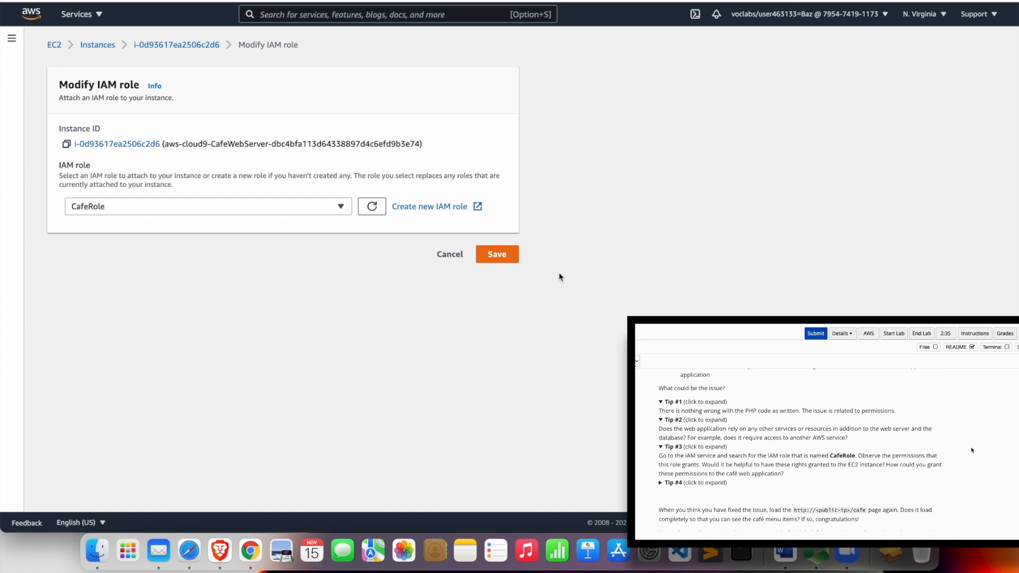
click(516, 259)
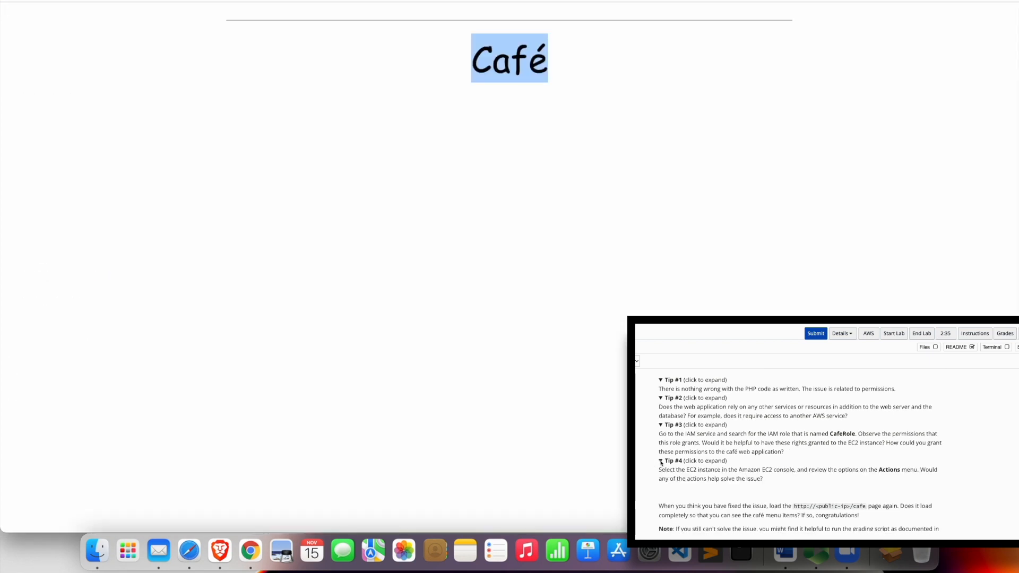
Step: Reload the café website, read the Task 5 instructions, and look through the home page down to Contact Us
scroll(661, 462, down, 3)
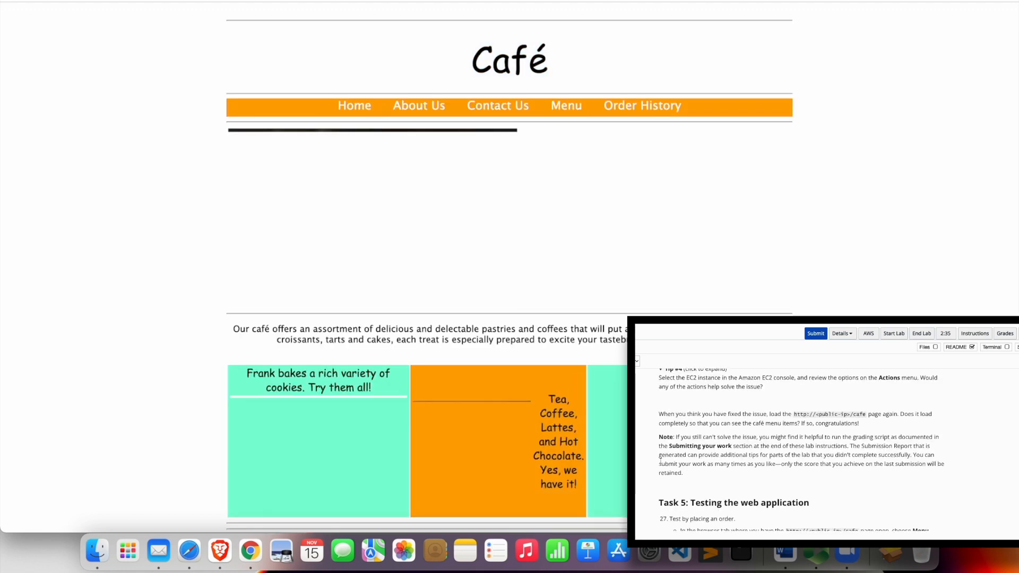
scroll(661, 461, down, 2)
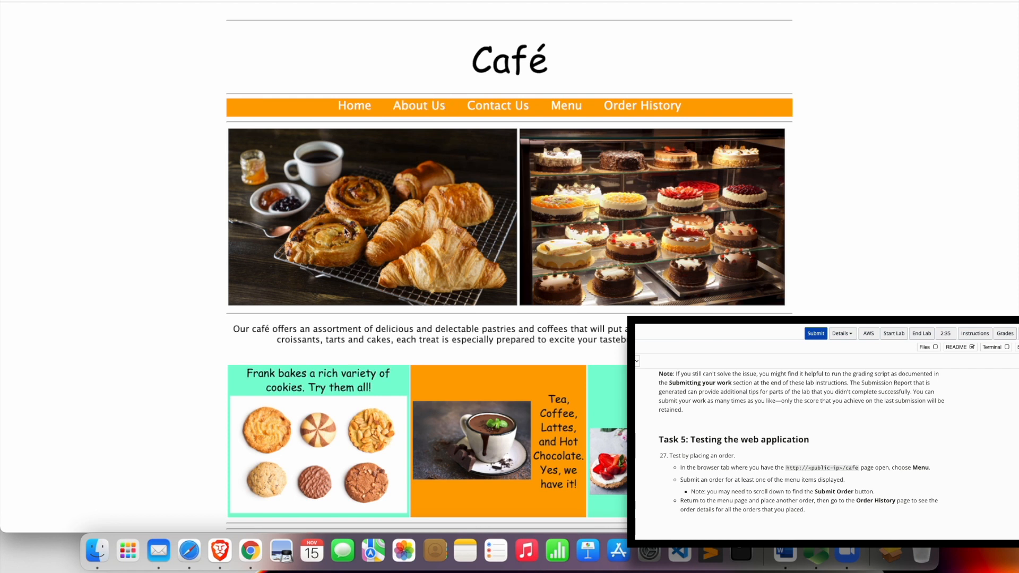
scroll(381, 313, down, 7)
scroll(380, 313, down, 2)
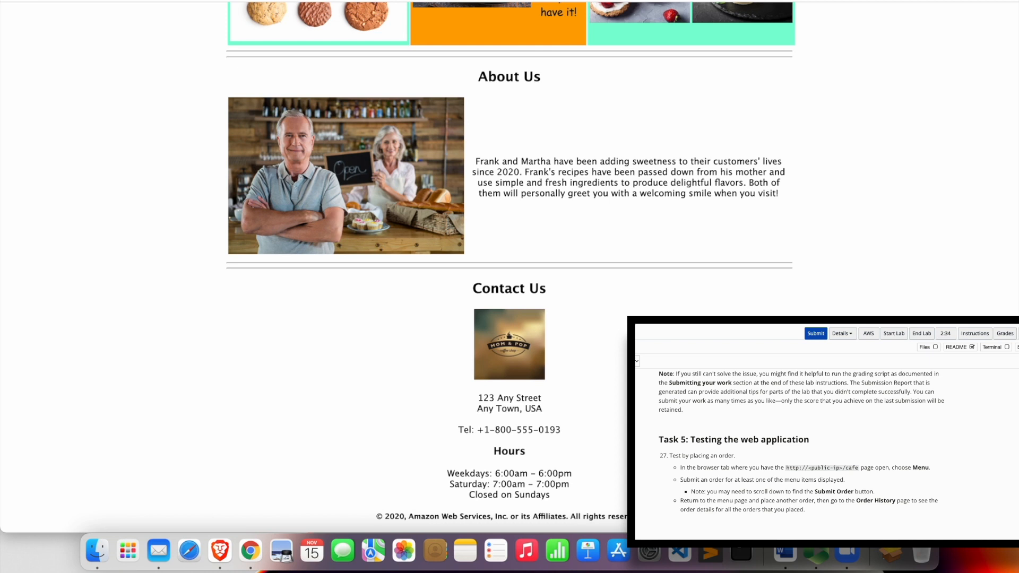
scroll(353, 313, up, 10)
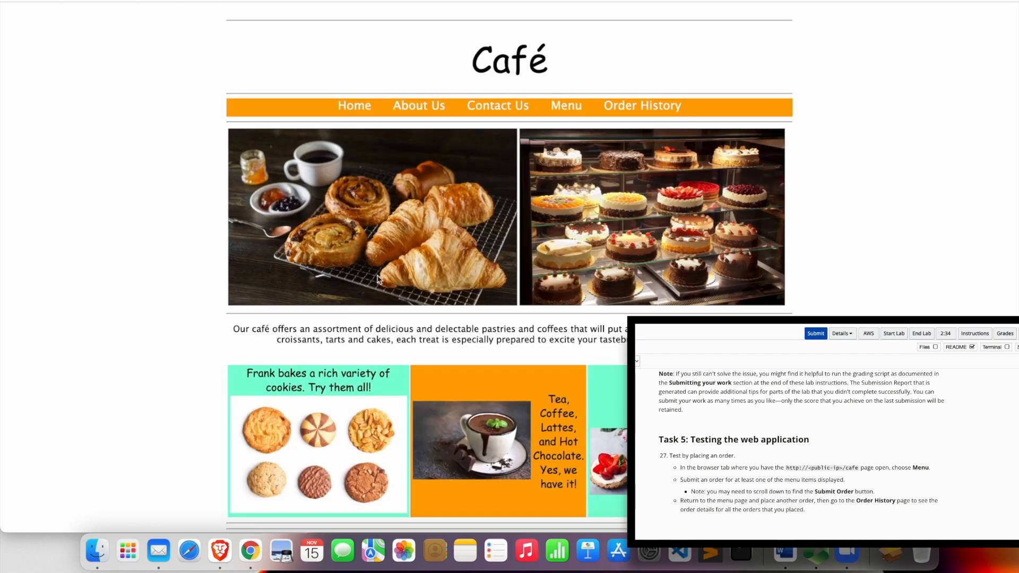
Step: Order one Donut and one Chocolate Chip Cookie from the café menu, submit the order, and view the order history
click(565, 110)
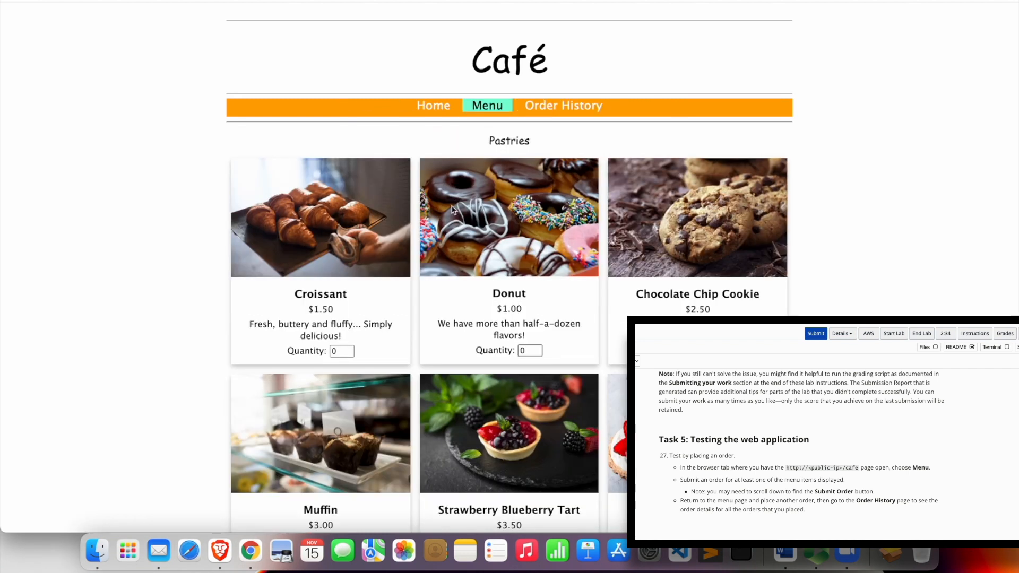
click(341, 355)
scroll(341, 355, down, 2)
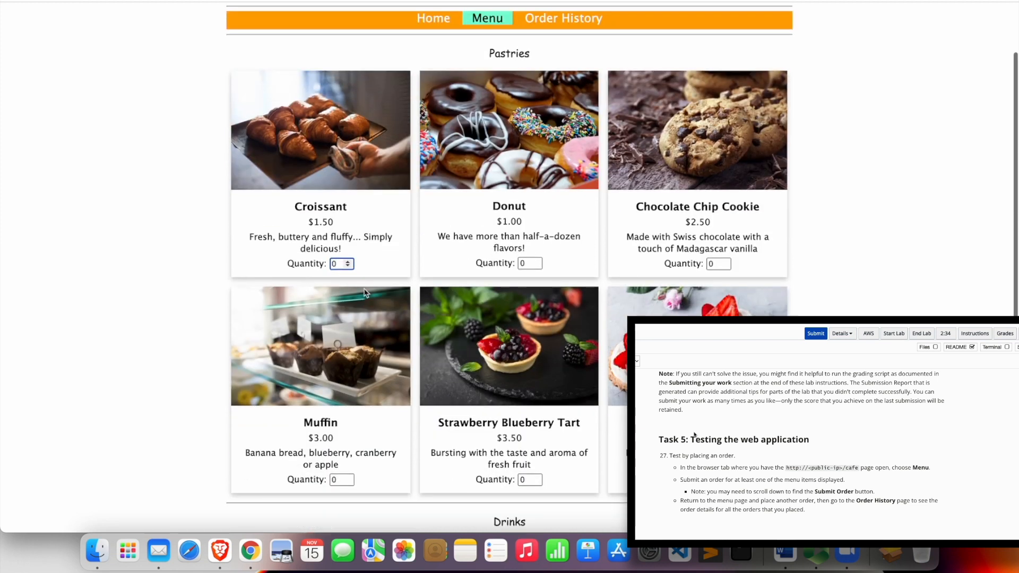
click(349, 262)
scroll(428, 259, down, 1)
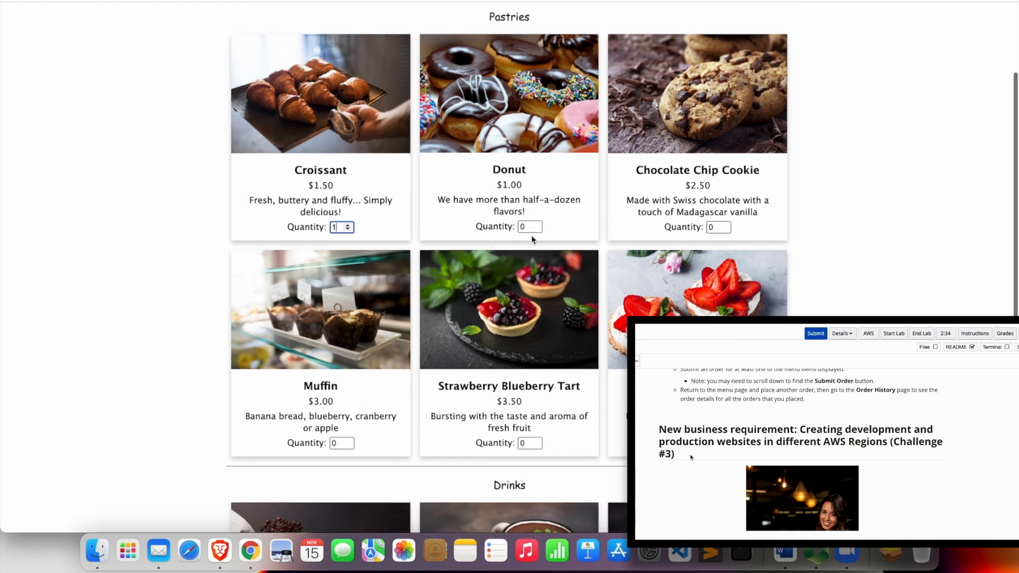
click(349, 230)
click(531, 226)
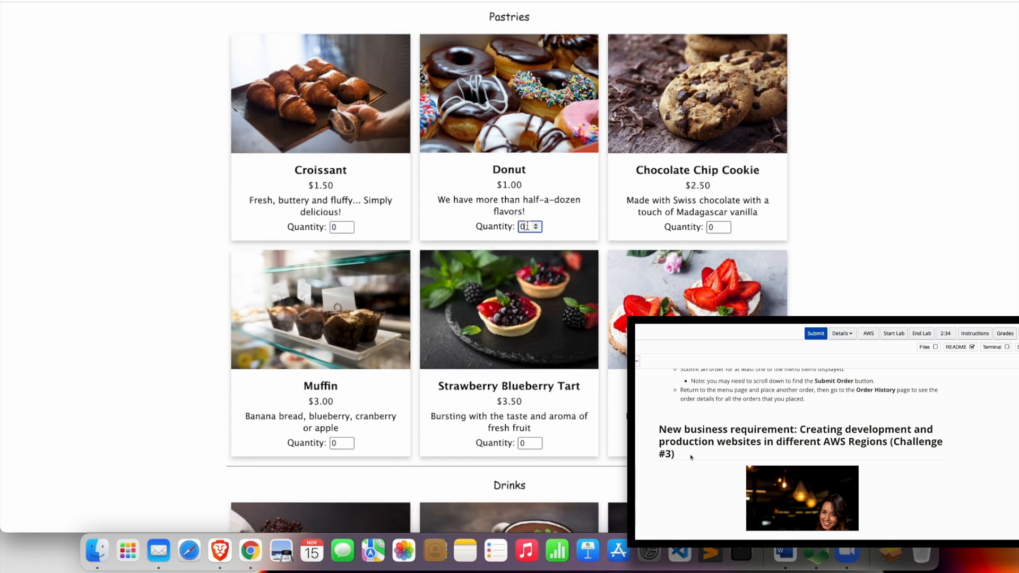
text(1)
click(725, 225)
scroll(742, 225, down, 5)
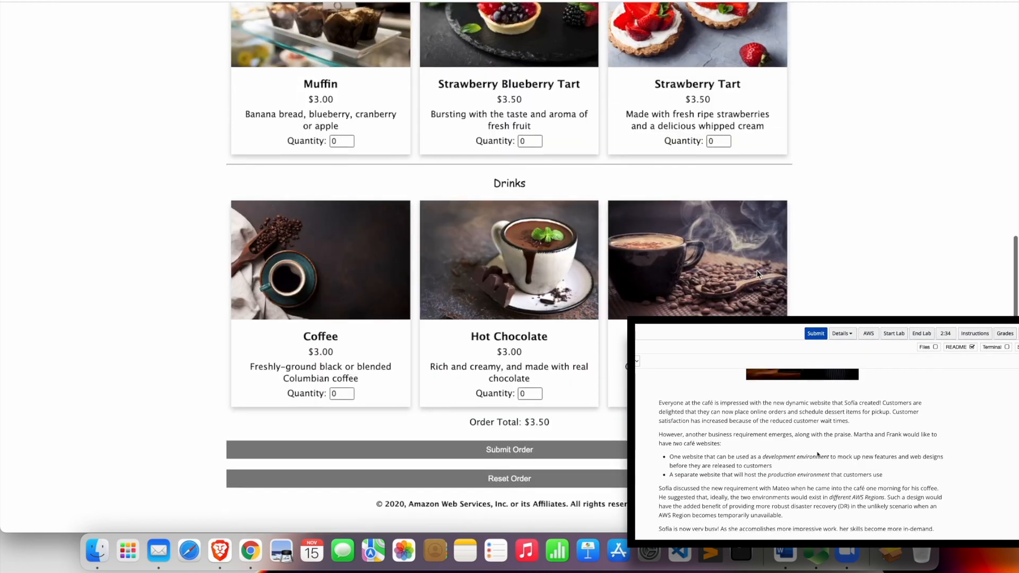
click(501, 462)
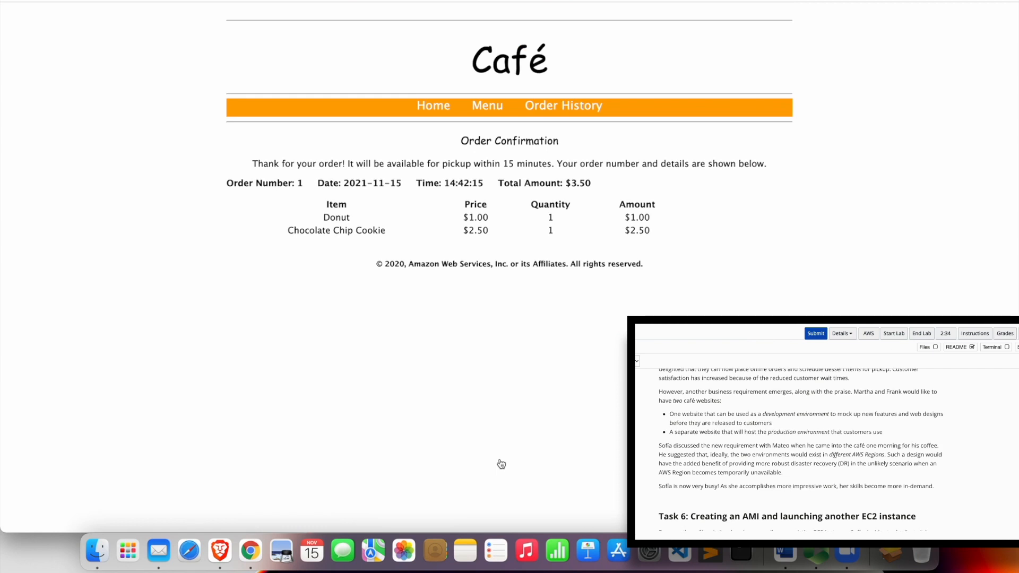
click(566, 109)
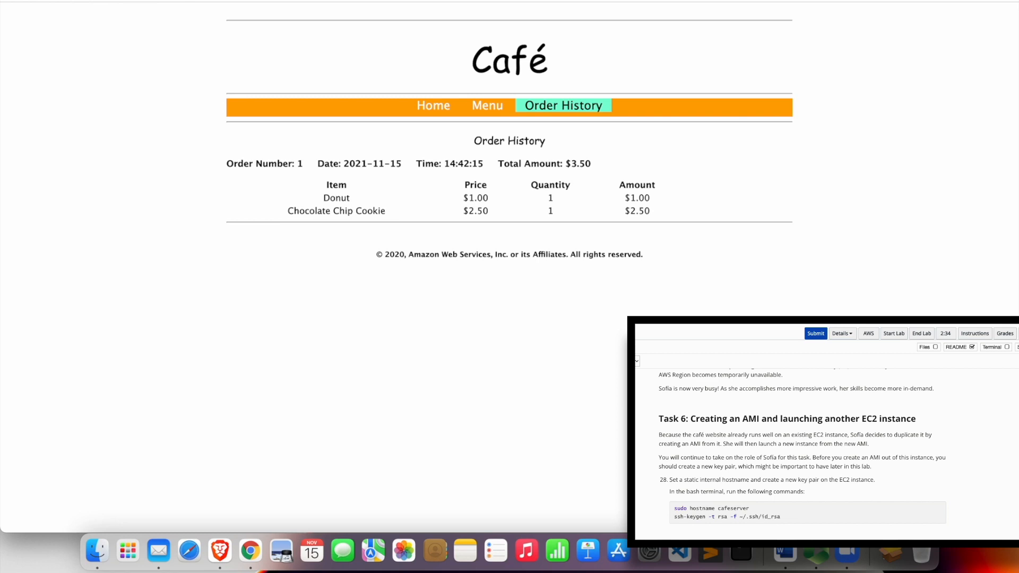
Step: Read the Task 6 instructions and start creating an image from the aws-cloud9-CafeWebServer instance in the EC2 console
scroll(807, 444, down, 2)
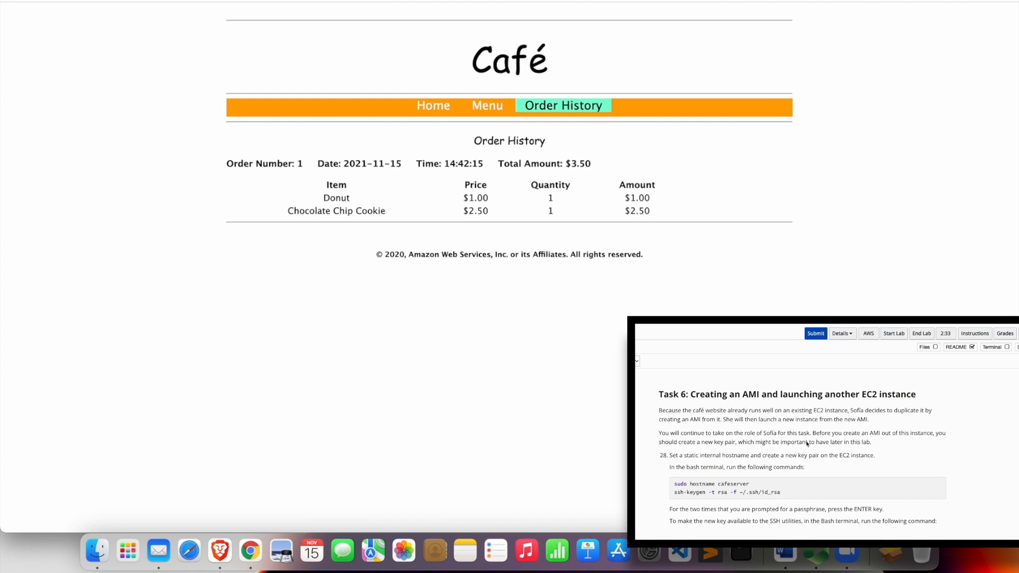
click(139, 1)
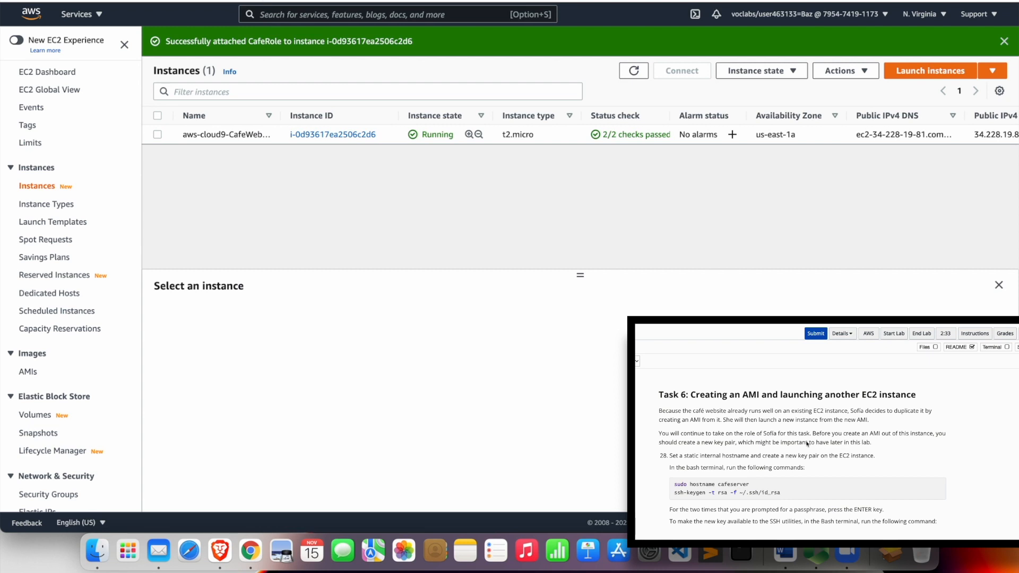
scroll(807, 444, up, 1)
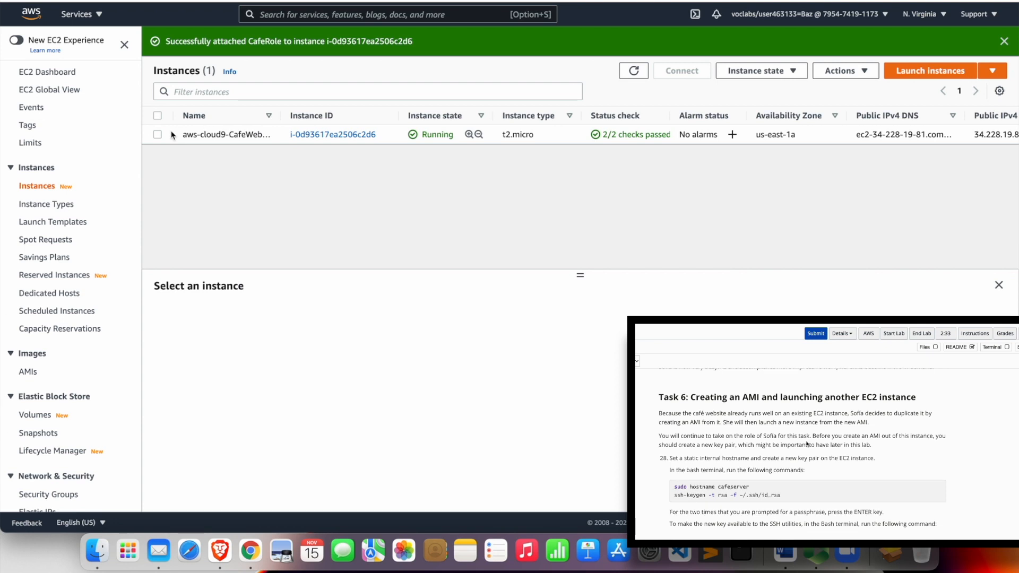
click(157, 134)
click(845, 70)
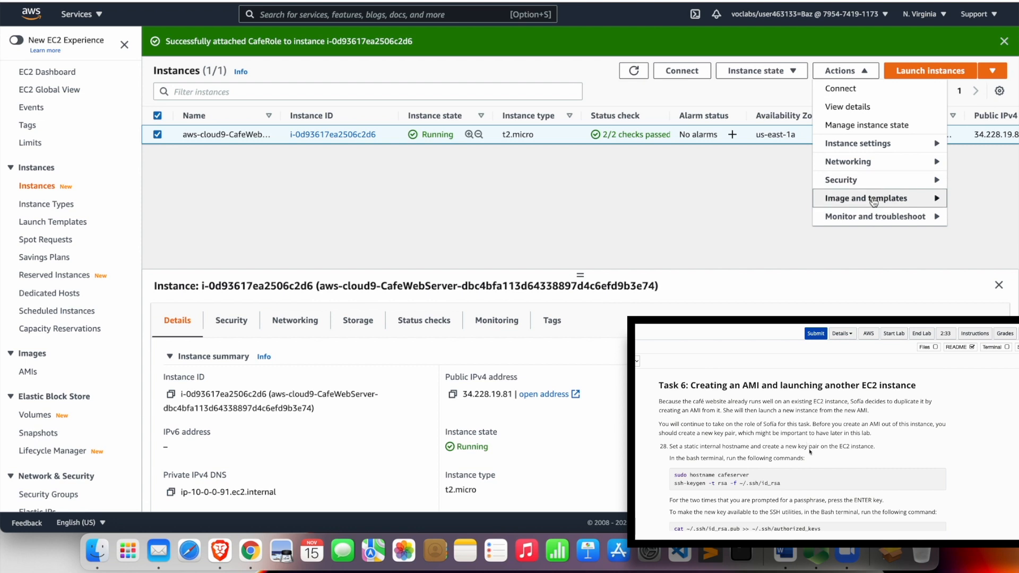
mouse_move(846, 207)
click(750, 199)
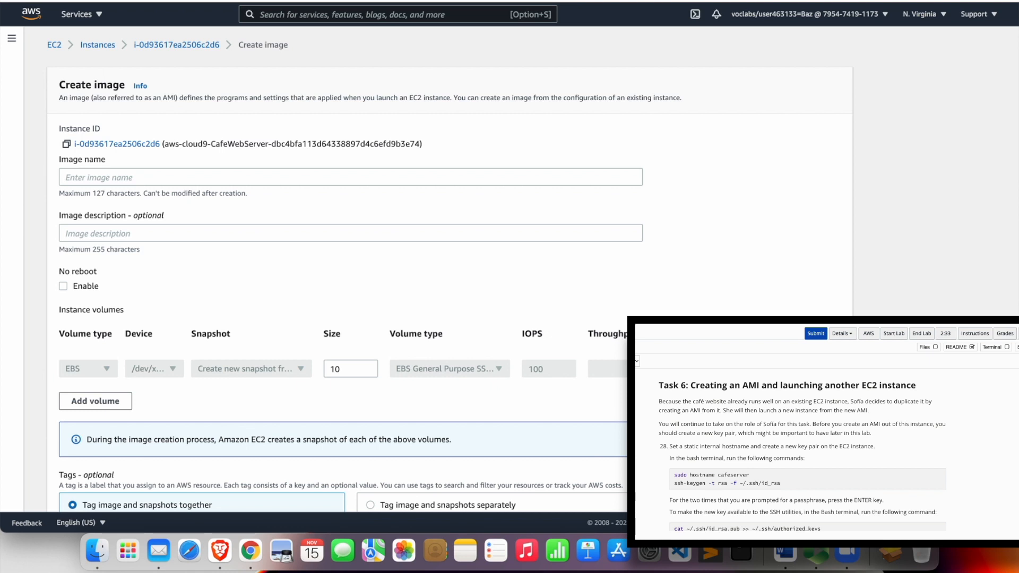
Step: In the Cloud9 bash terminal, set the server's hostname to cafeserver with the sudo hostname command
scroll(784, 500, down, 2)
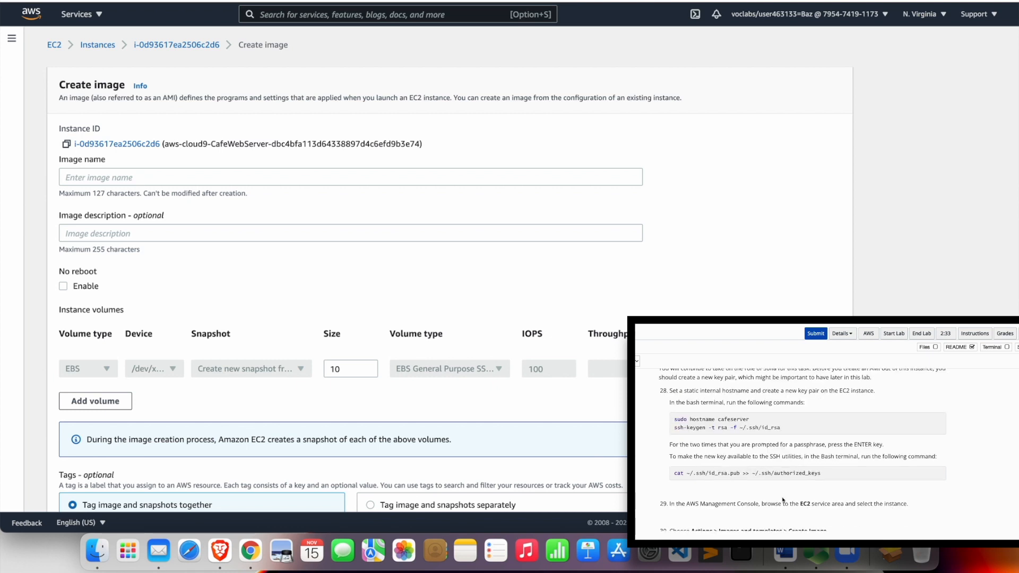
scroll(784, 502, up, 1)
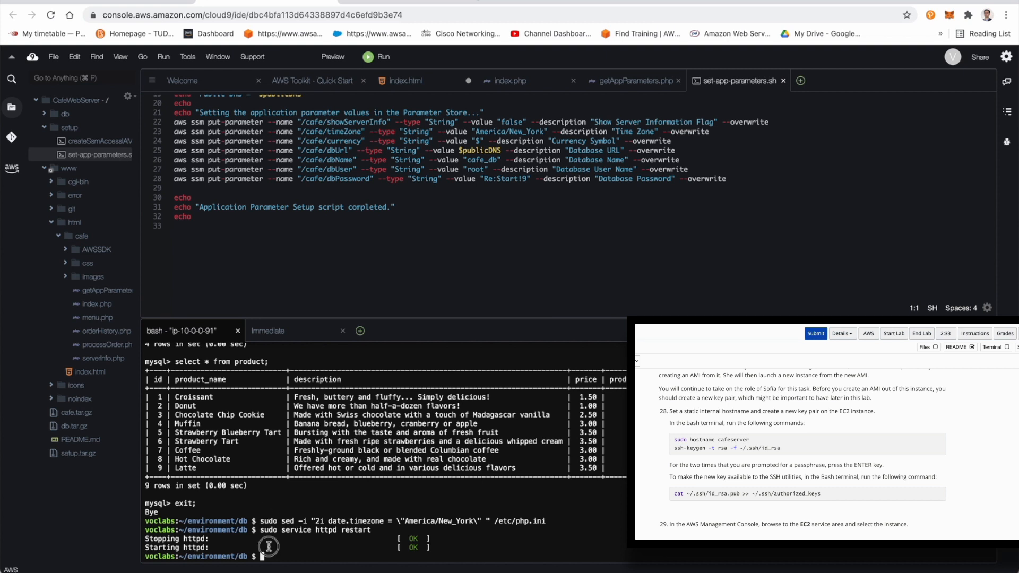
text(sudo )
text(host)
text(name )
text(caf)
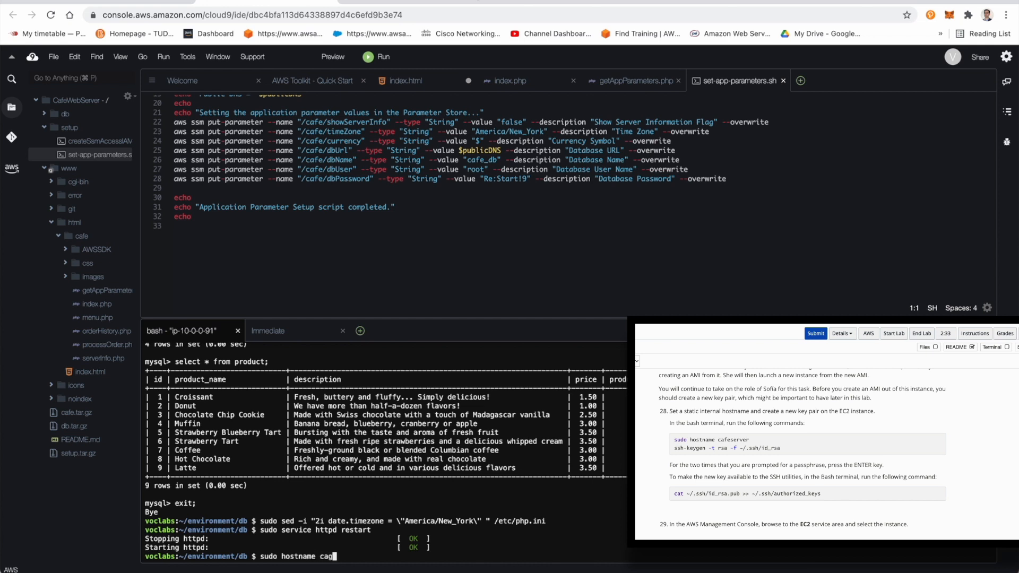
text(eserver)
key(Return)
Step: Generate an RSA key pair at ~/.ssh/id_rsa with ssh-keygen, leaving the passphrase empty
text(sh)
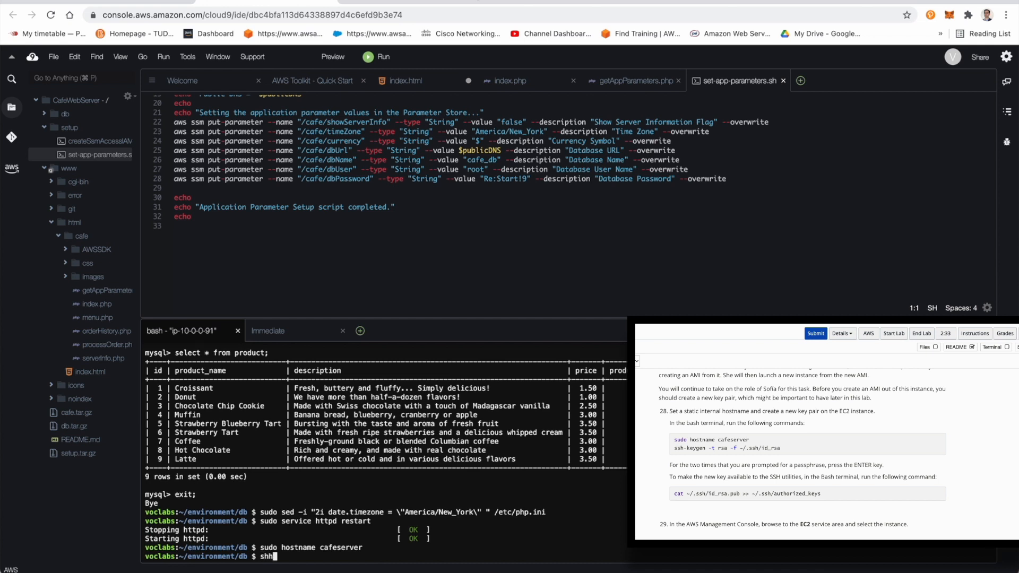
key(BackSpace)
text(sh-keygen -t rsa -)
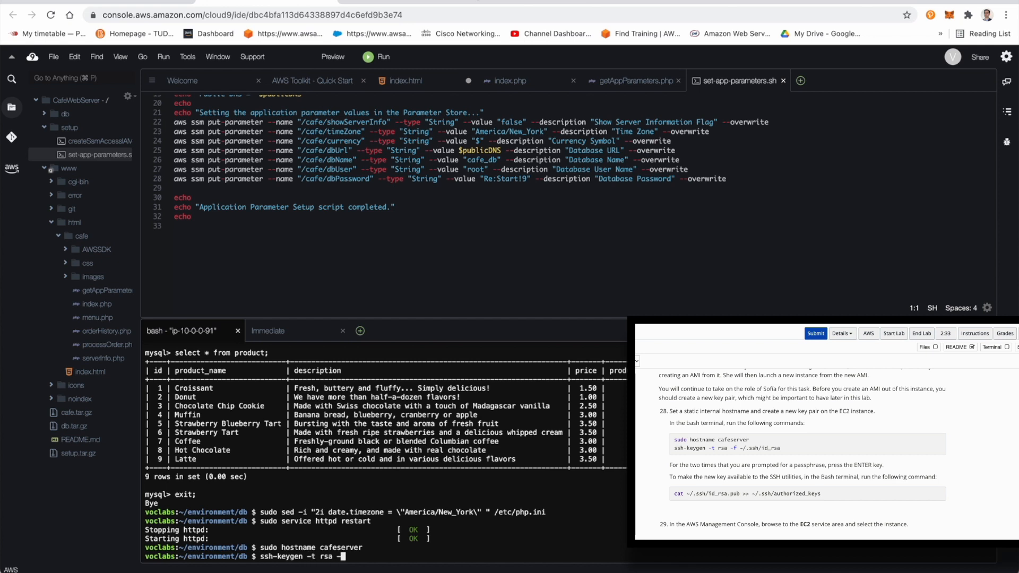
text(f ~/.s)
text(sh/id_rsa)
key(Return)
key(Return)
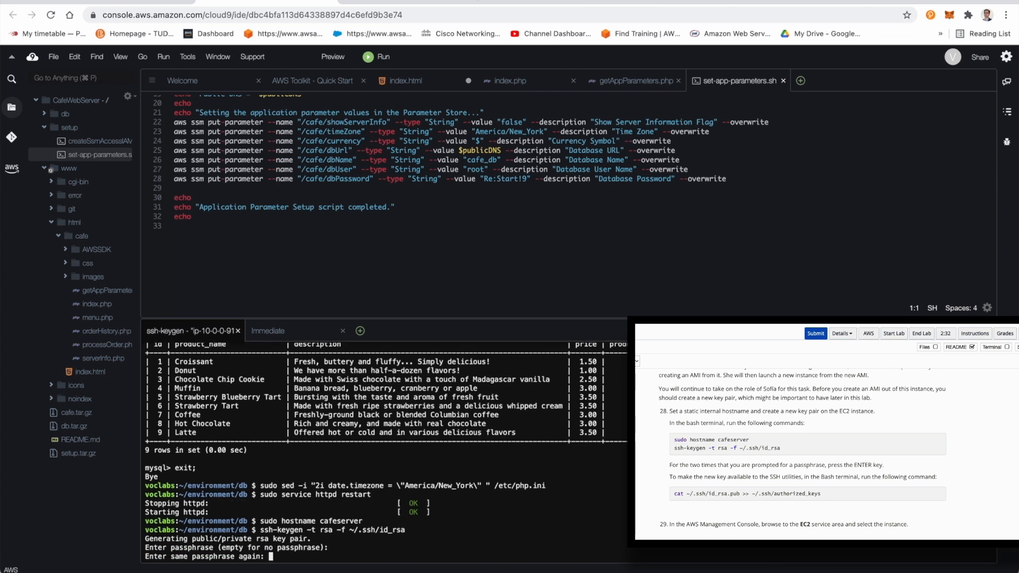
key(Return)
Step: Append the new public key to the authorized keys by running the lab's command cat ~/.ssh/id_rsa.pub >> ~/.ssh/authorized_keys
drag(673, 494, 851, 493)
key(super+c)
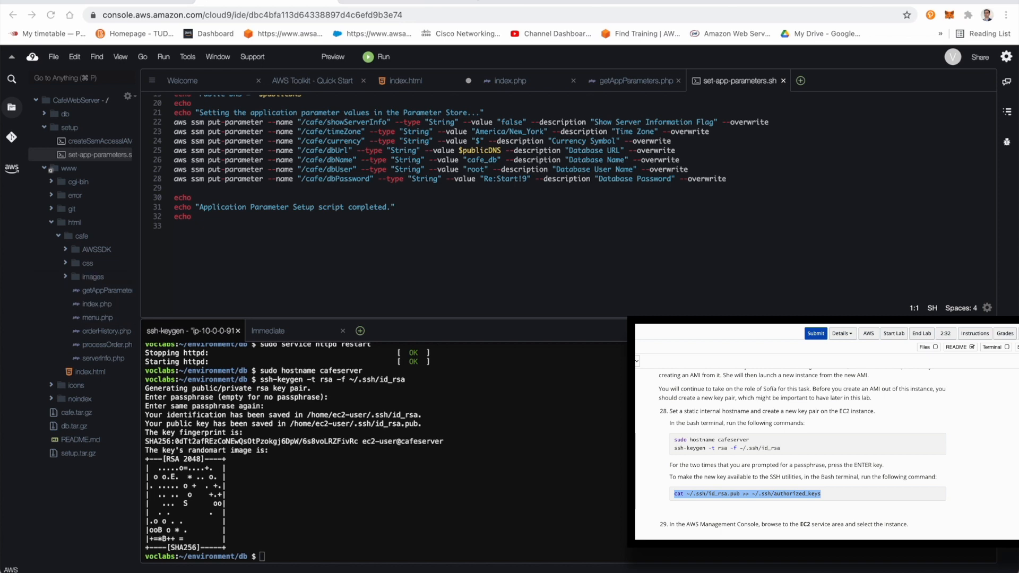
click(261, 512)
key(super+v)
key(Return)
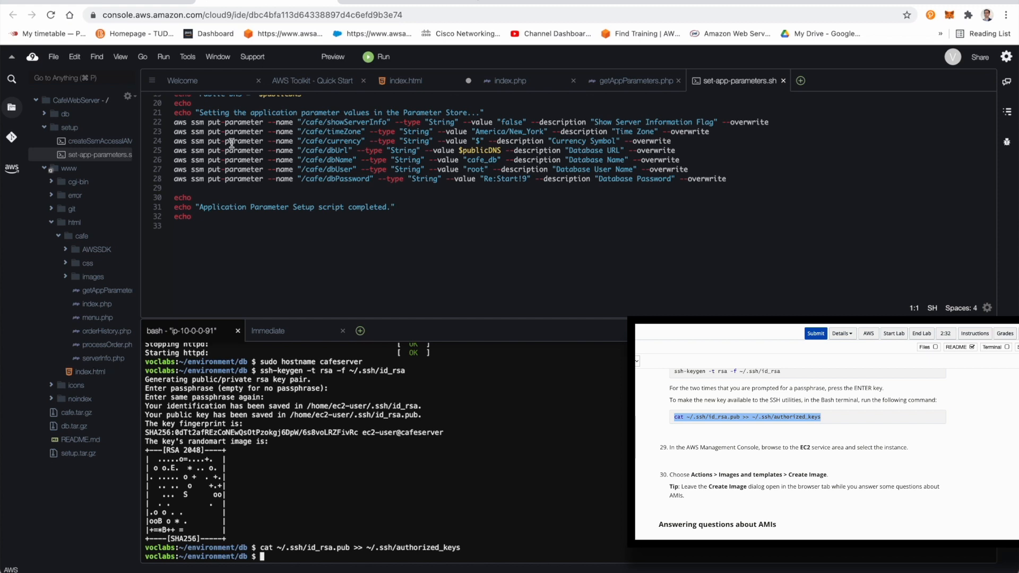
Step: Return to the EC2 image form, name the image CafeServer, and create it
click(128, 2)
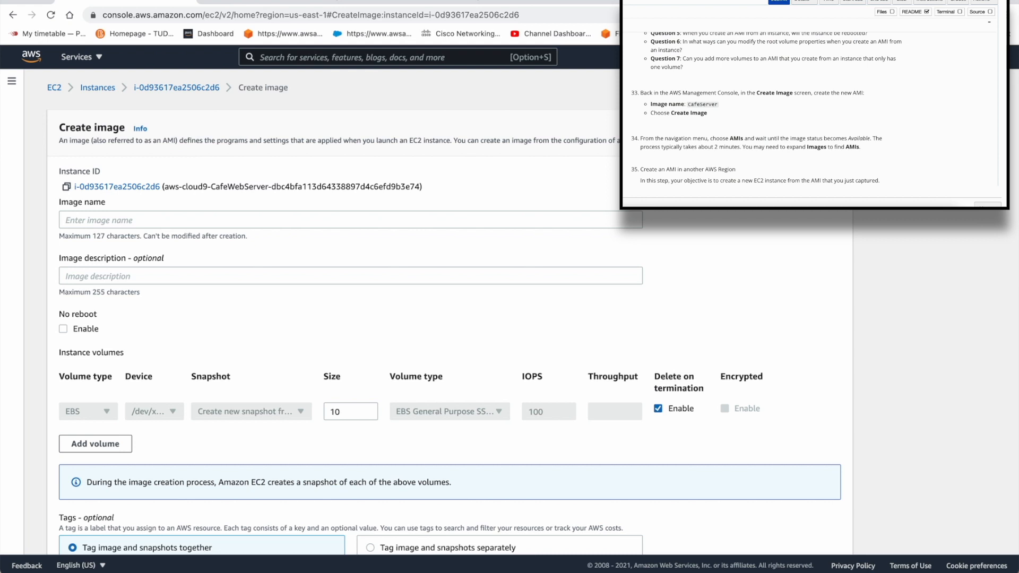
click(115, 222)
text(CafeSer)
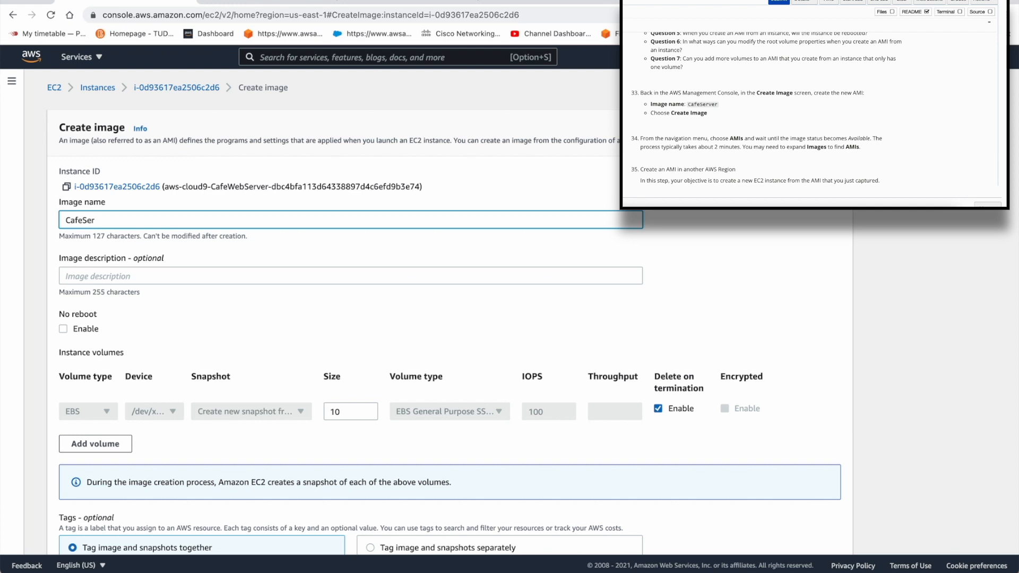
text(ver)
key(Tab)
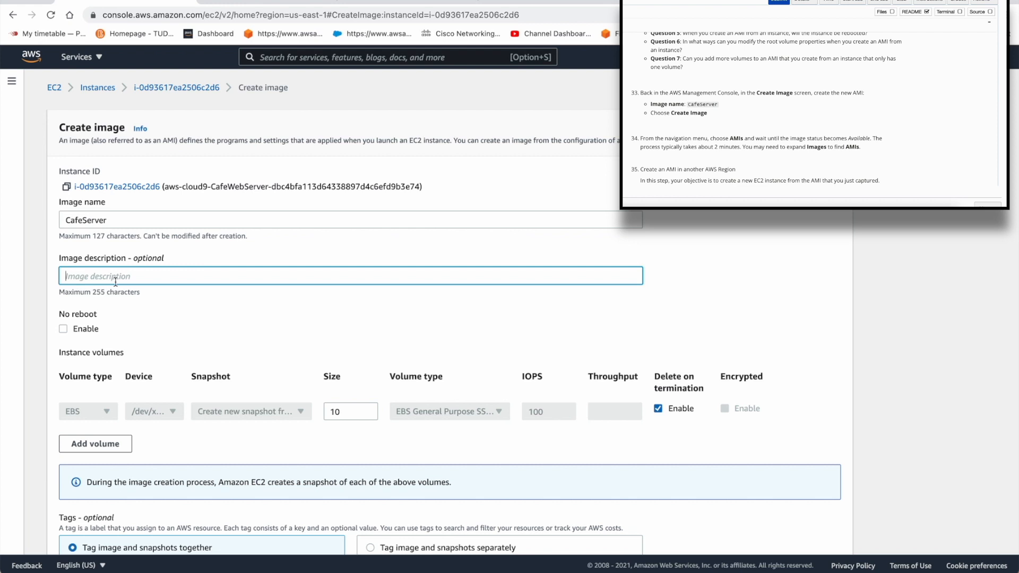
scroll(360, 376, down, 3)
click(799, 534)
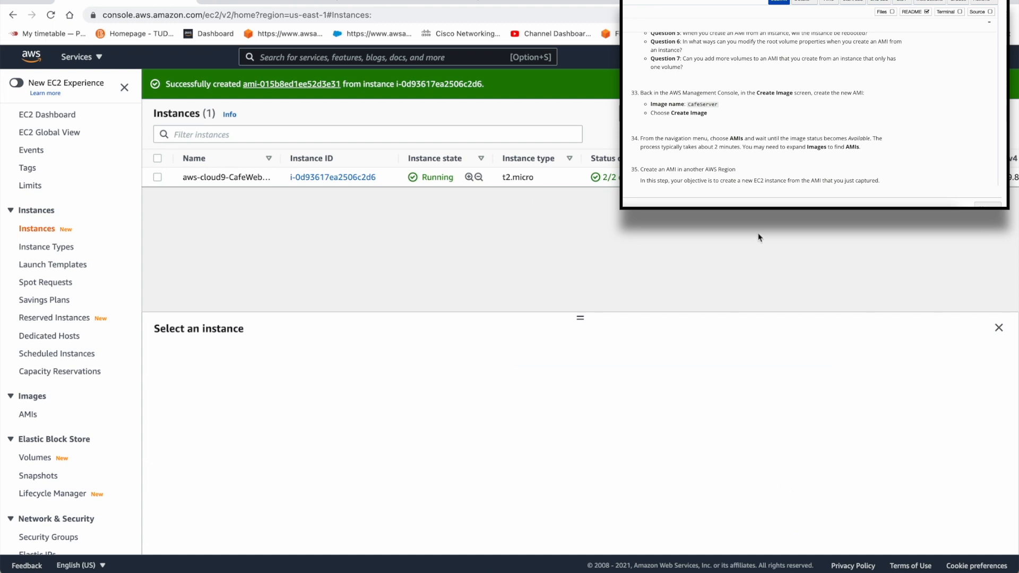
Step: List the account's AMIs, check the CafeServer image's AMI ID, and read the lab's criteria for the new Oregon instance
click(28, 414)
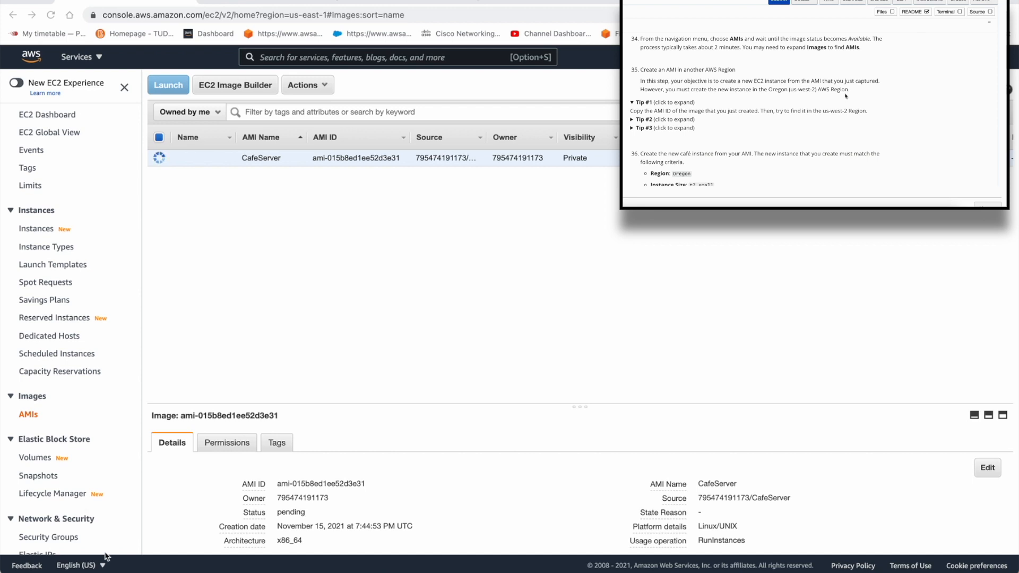
double_click(348, 158)
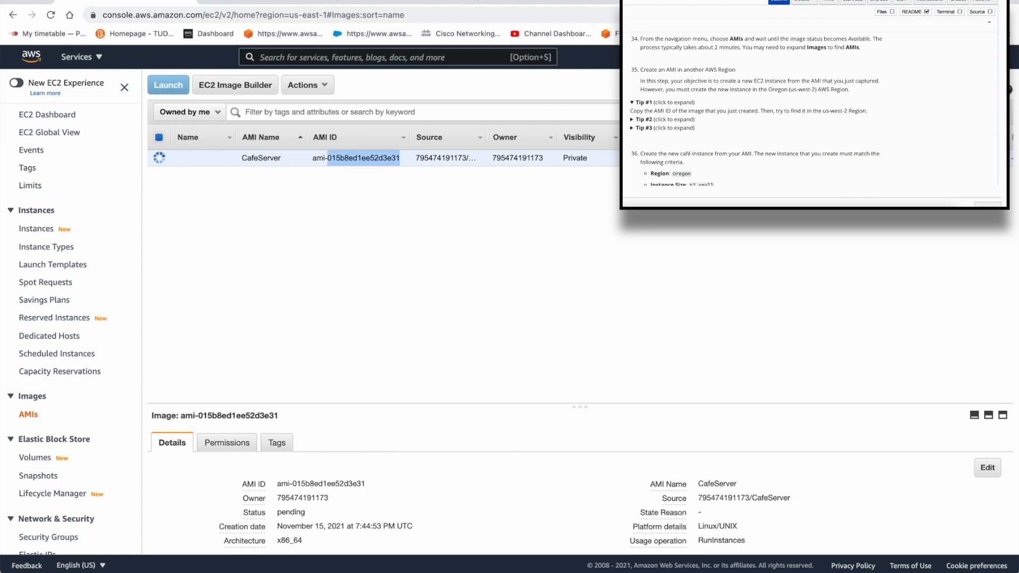
scroll(730, 157, down, 3)
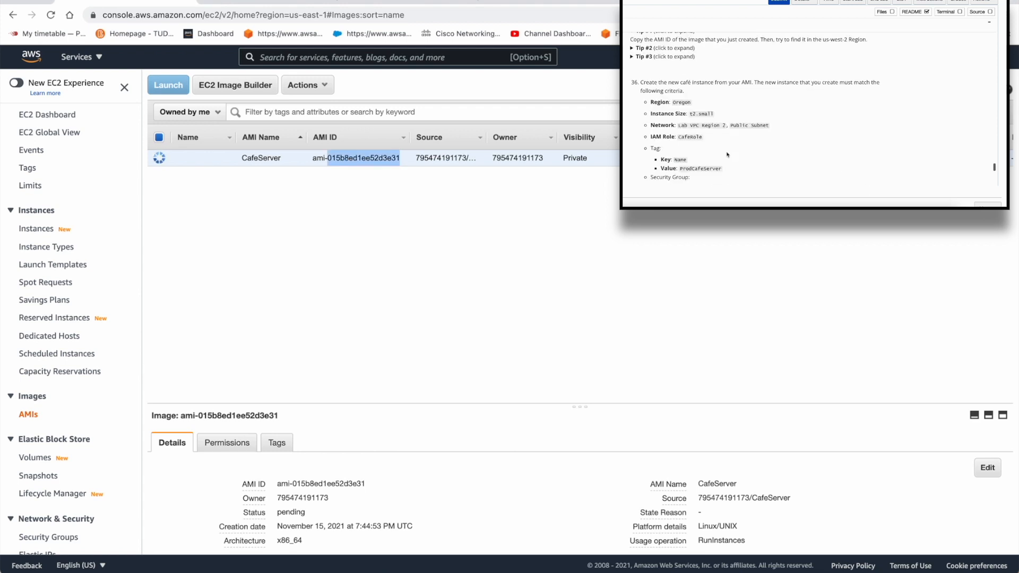
triple_click(691, 113)
double_click(701, 115)
click(690, 113)
double_click(692, 113)
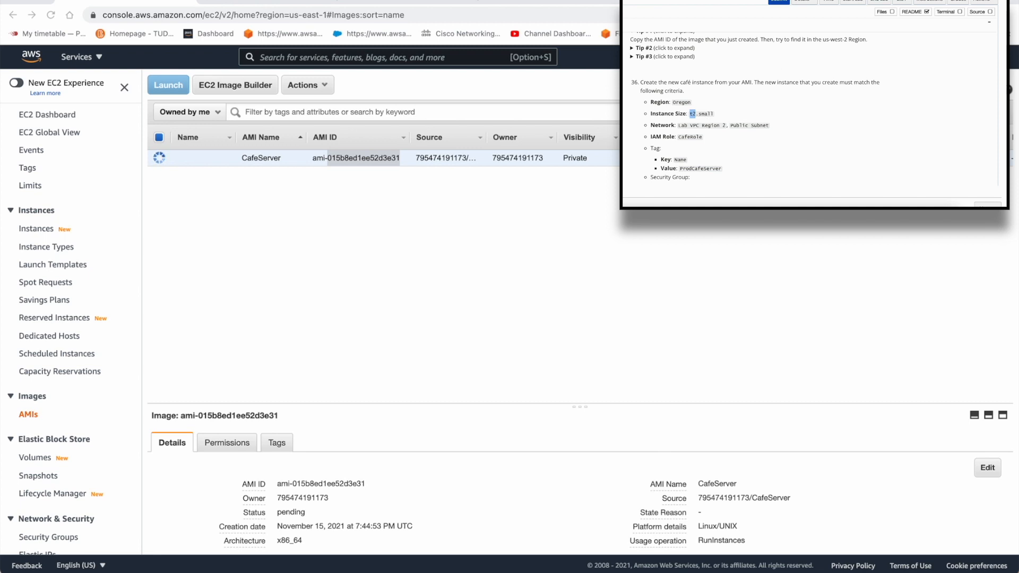
click(179, 159)
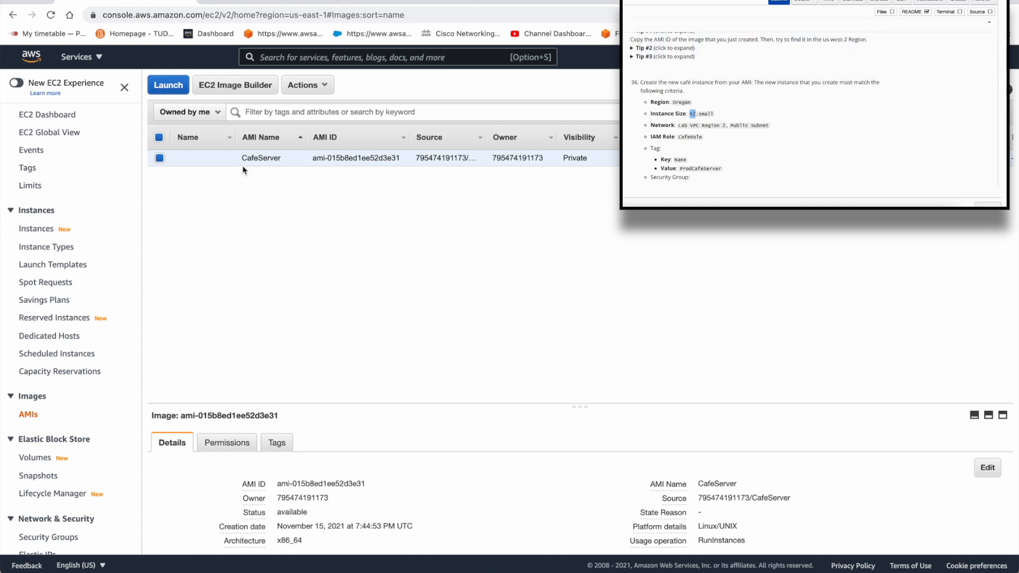
click(161, 162)
click(161, 163)
scroll(593, 486, down, 2)
scroll(593, 486, up, 2)
click(317, 88)
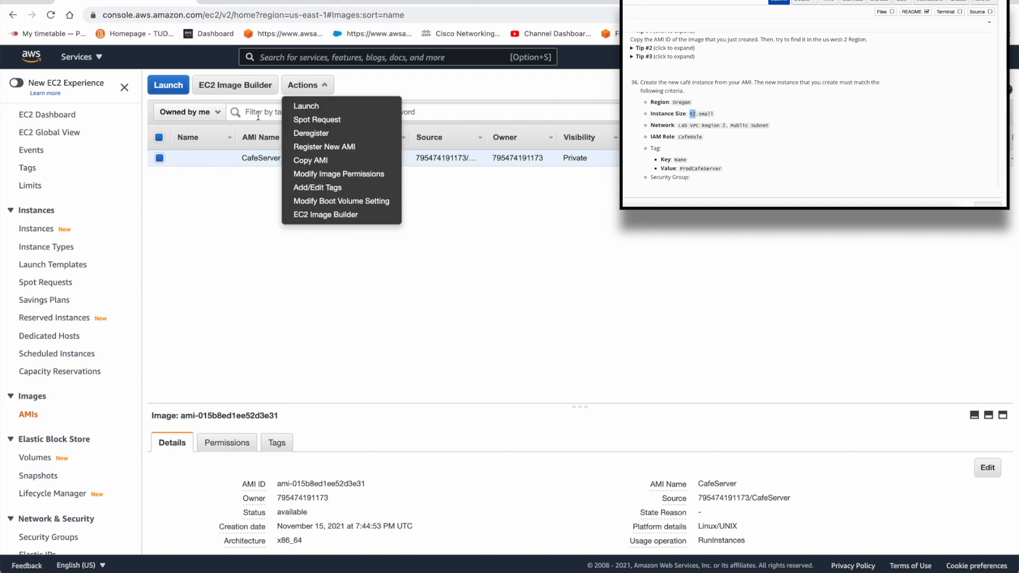
click(154, 157)
click(160, 159)
Step: Copy the CafeServer AMI to the US West (Oregon) region, keeping the proposed name and description, and close the dialog
click(306, 86)
click(329, 161)
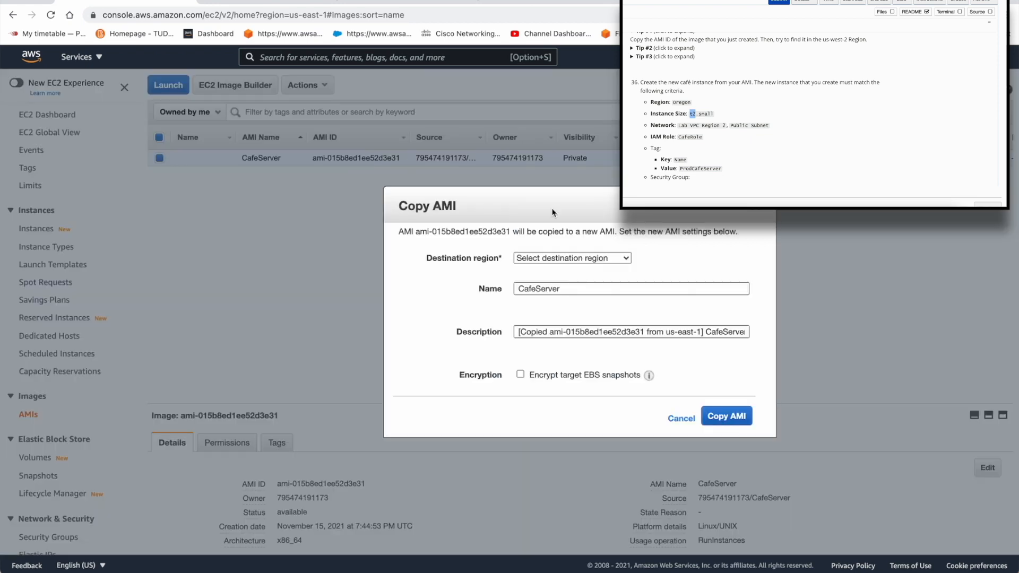
click(572, 263)
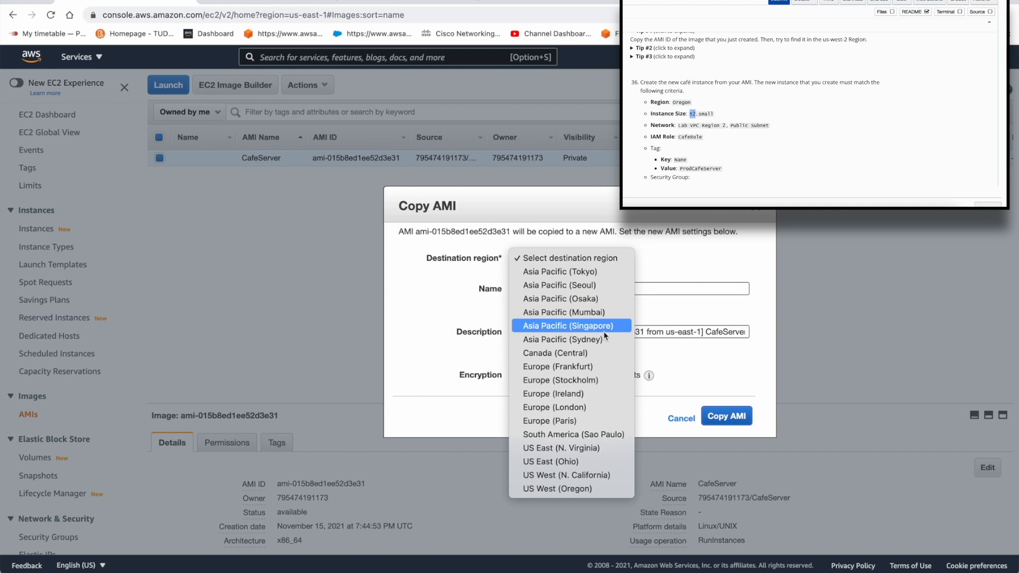
click(579, 492)
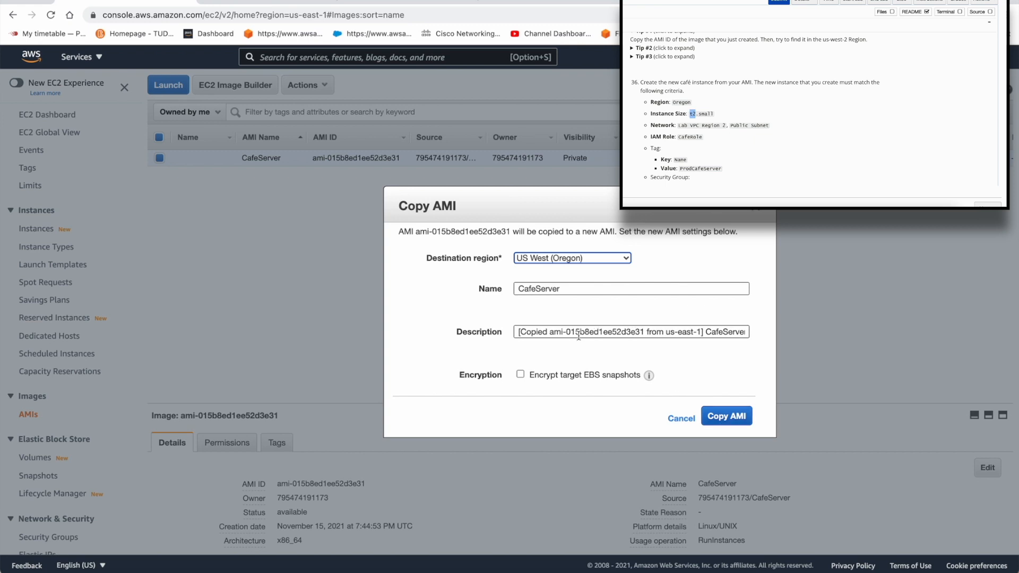
click(724, 417)
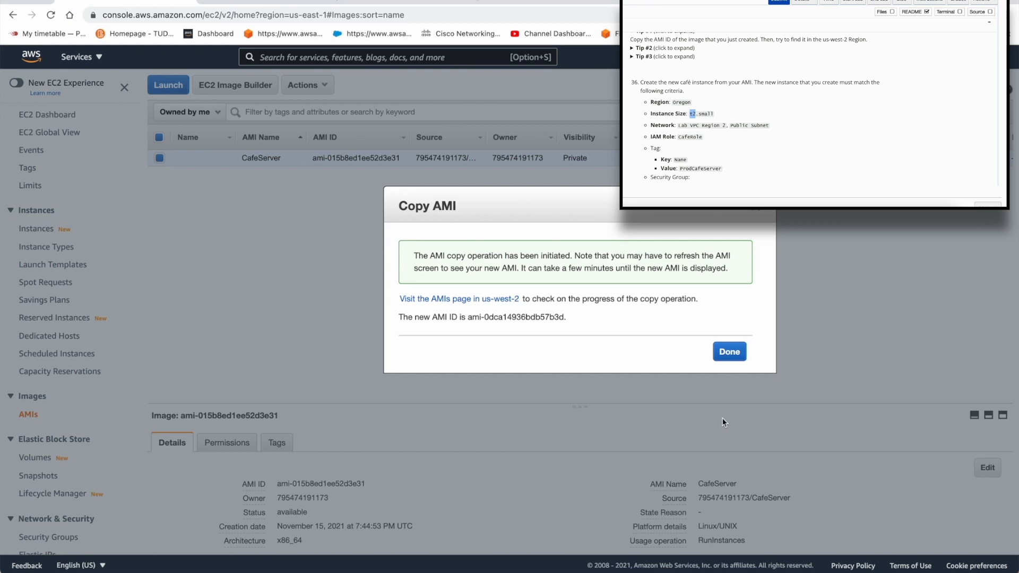
click(729, 351)
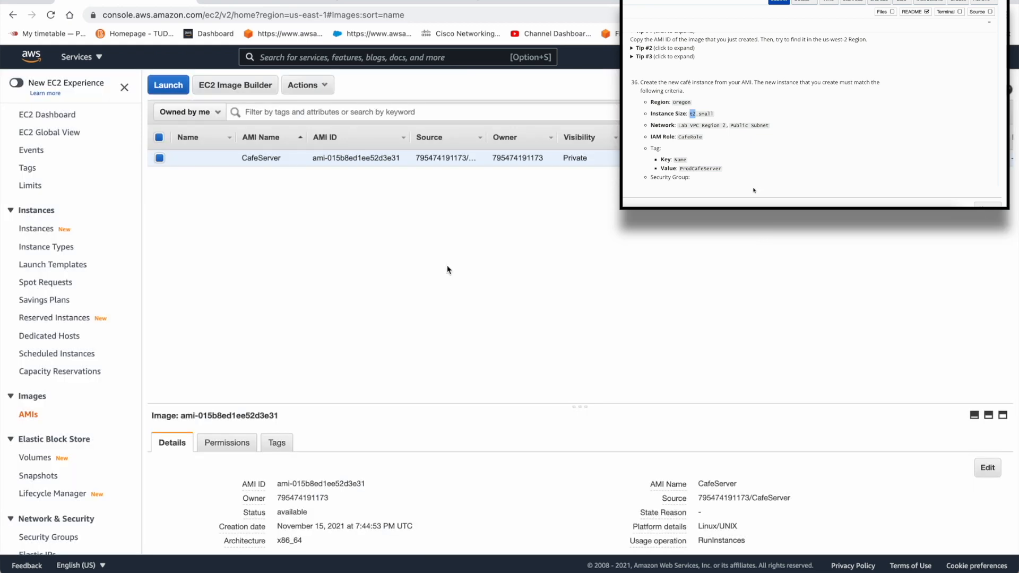
Step: Check the remaining criteria for the new café instance and switch the EC2 console to the US West (Oregon) region
scroll(735, 157, down, 3)
click(921, 57)
scroll(735, 158, up, 2)
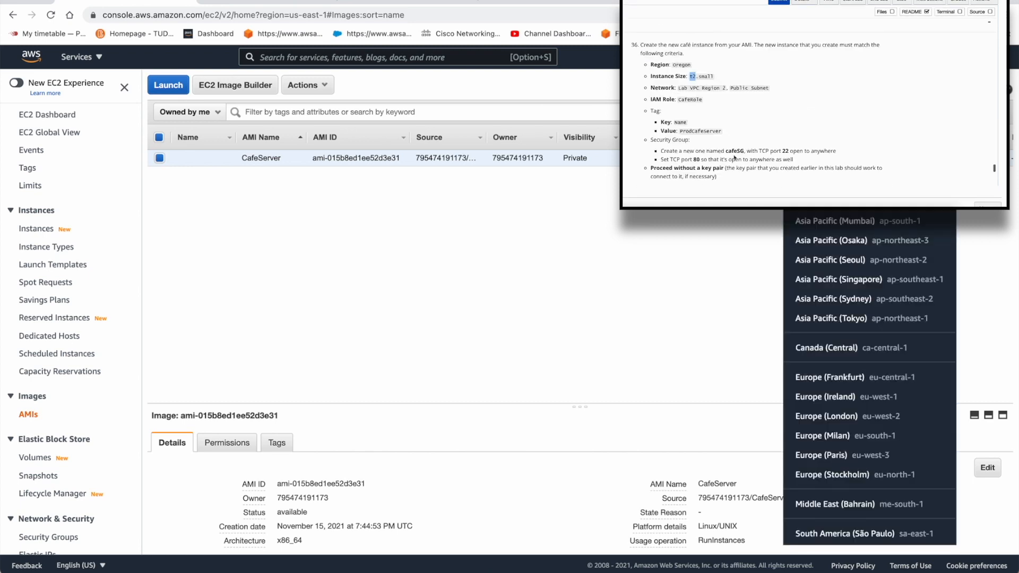
click(836, 142)
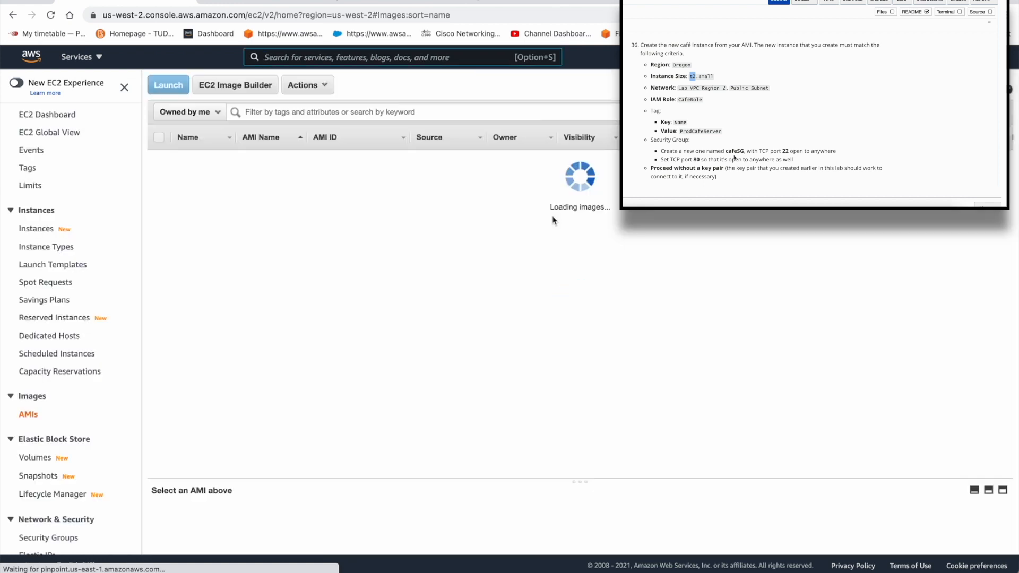
scroll(735, 158, up, 1)
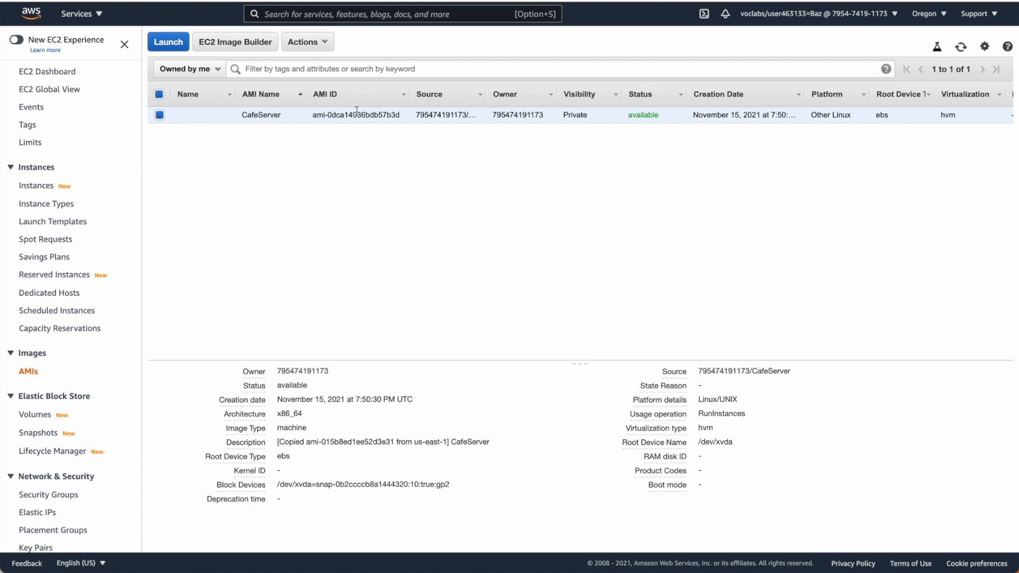
Step: Start launching an instance from the copied CafeServer AMI and choose the t2.small instance type
click(301, 54)
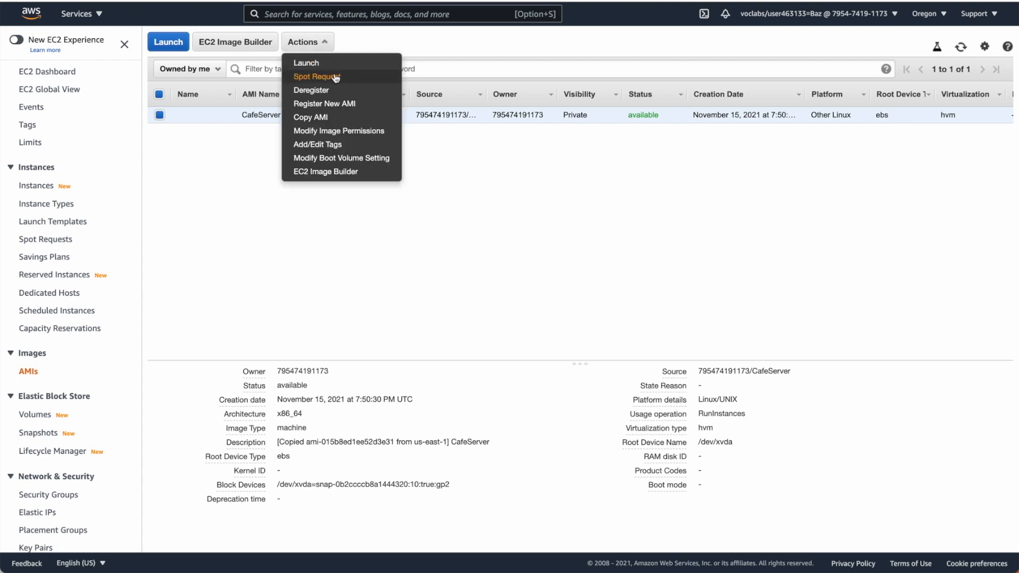
click(313, 66)
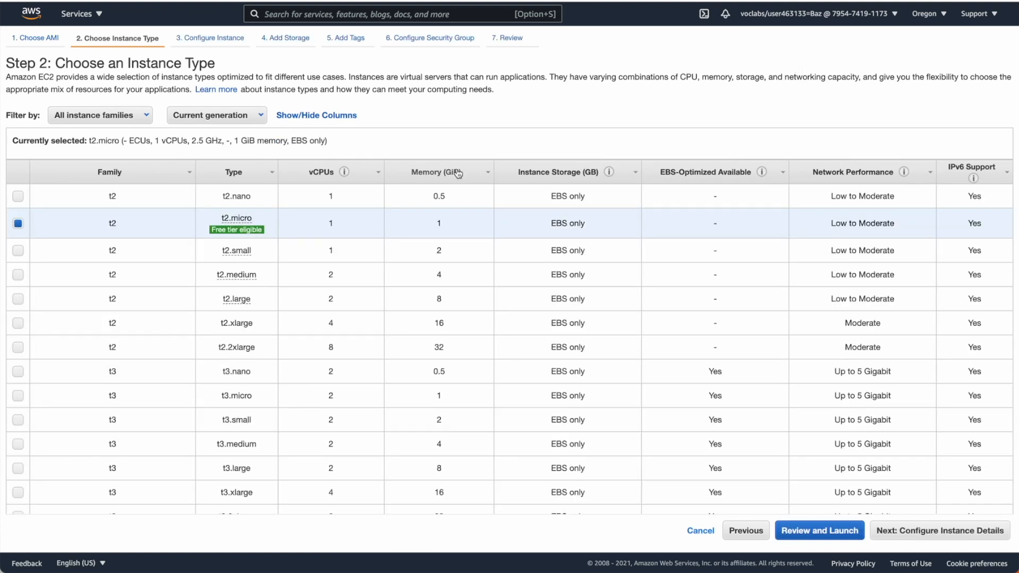
click(18, 252)
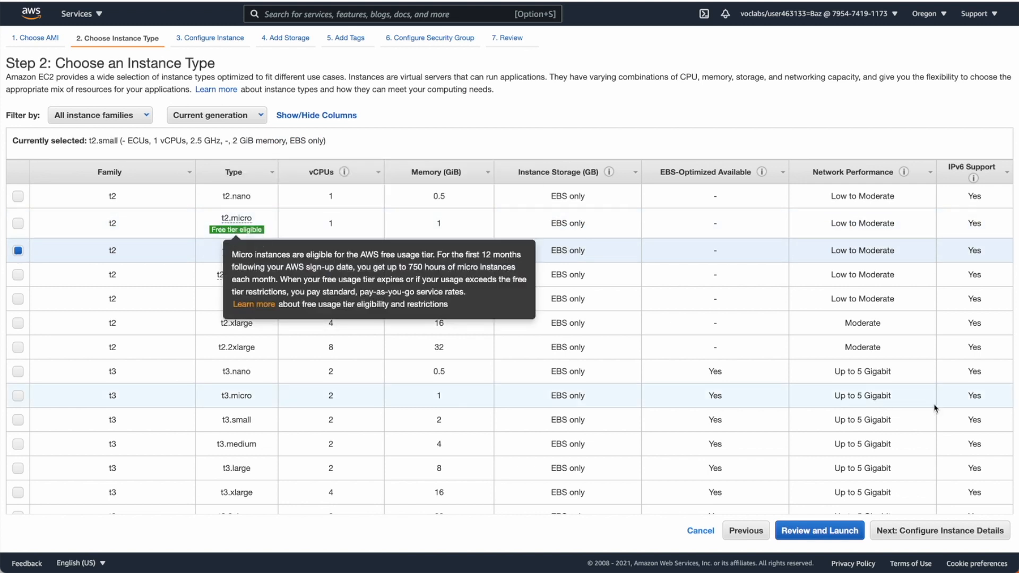
click(922, 532)
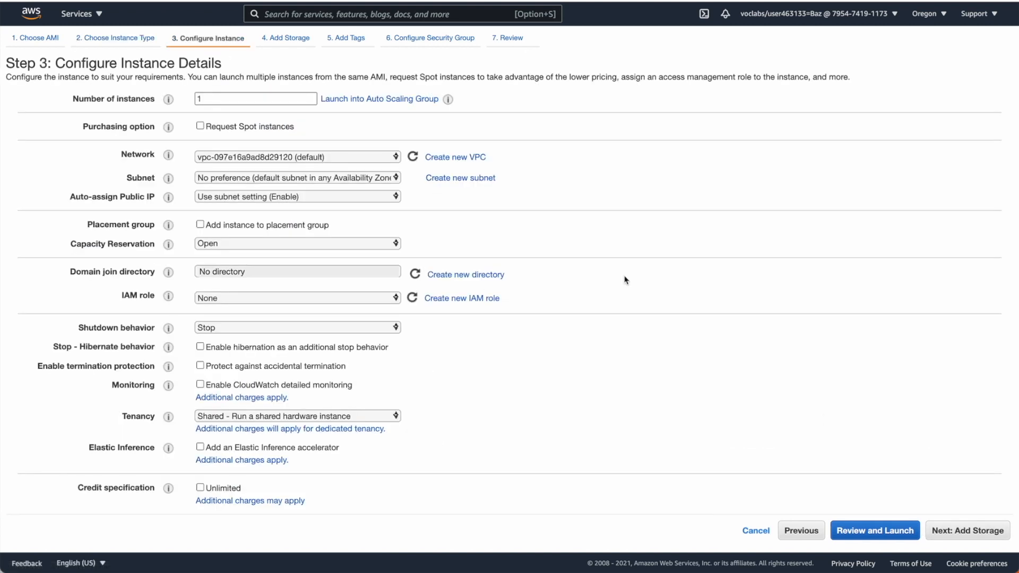
Step: Place the instance in Lab VPC Region 2's Public Subnet with auto-assign public IP set to Enable, keeping the default storage
click(347, 157)
click(347, 144)
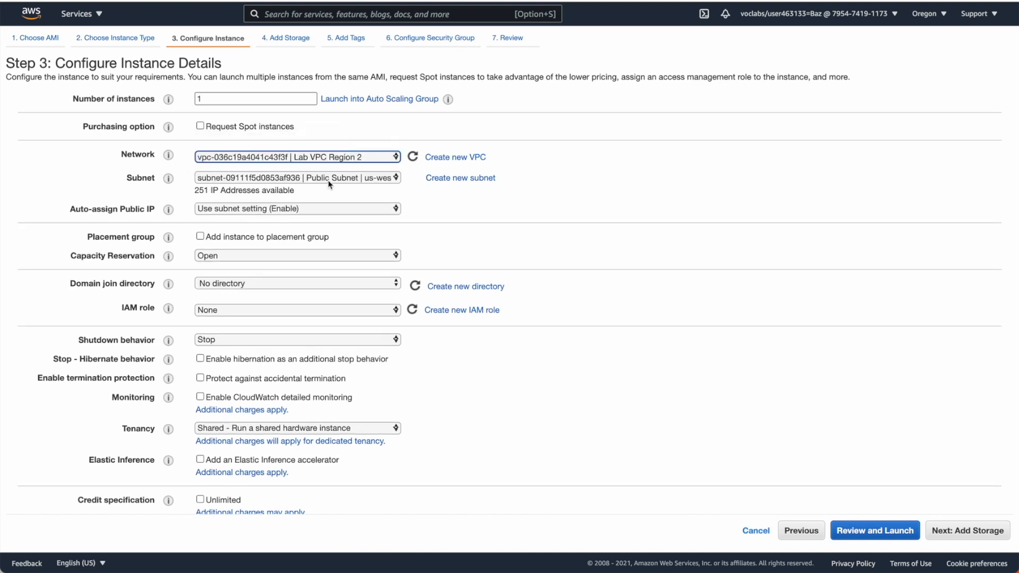
click(330, 181)
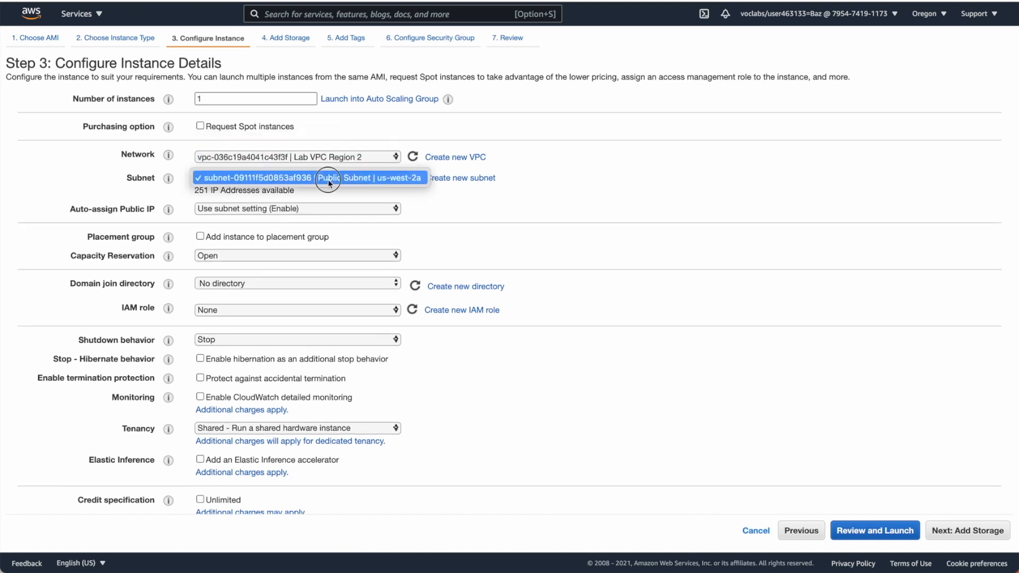
click(360, 179)
click(346, 208)
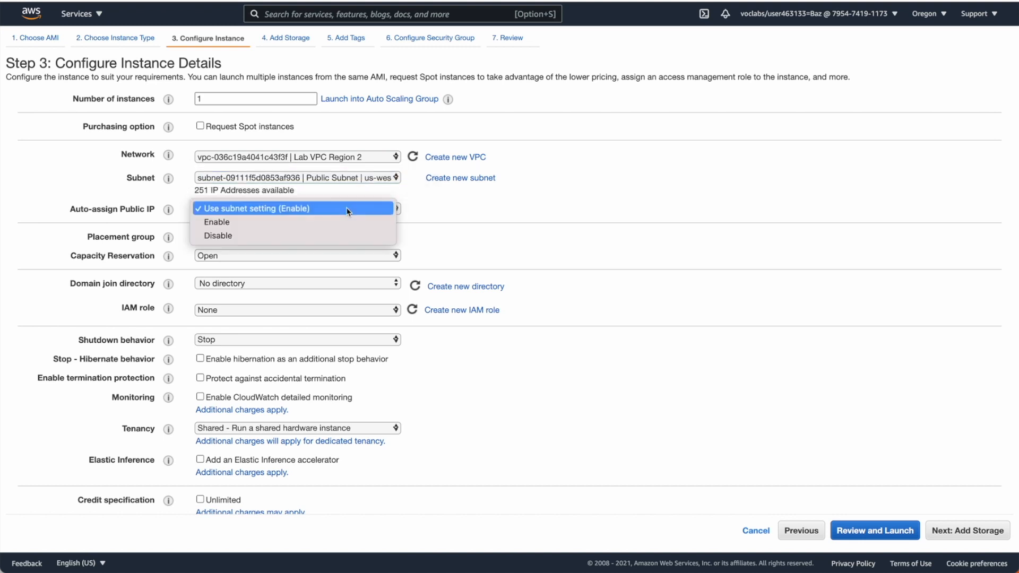
click(341, 223)
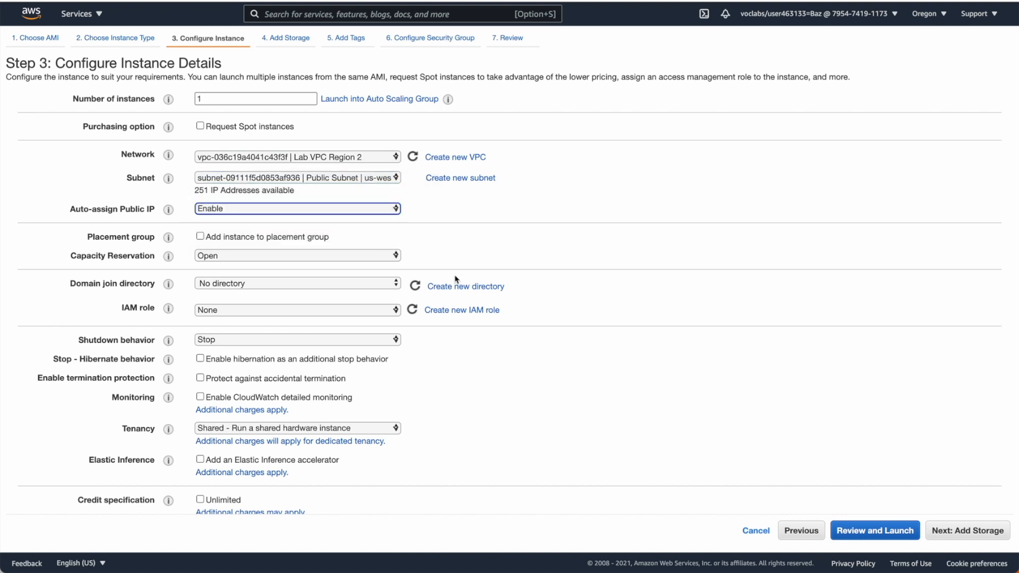
scroll(456, 280, down, 4)
scroll(773, 324, down, 3)
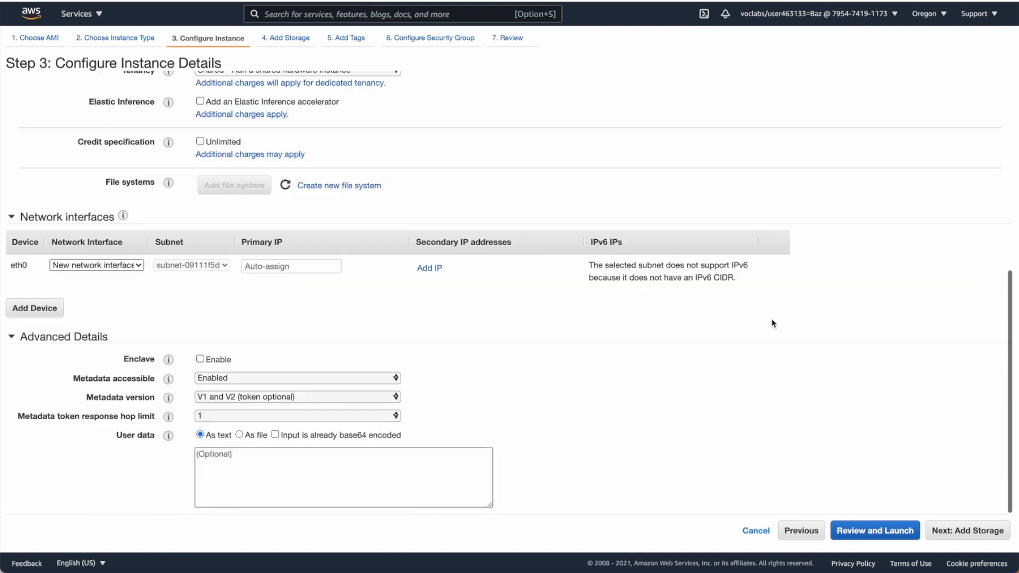
click(974, 537)
click(975, 538)
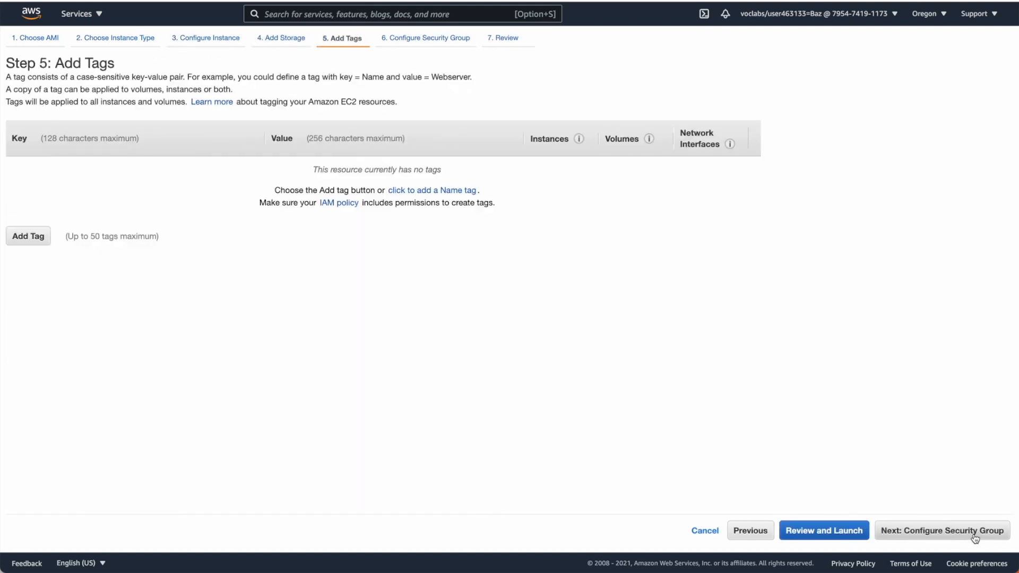
Step: Add a tag with key Name and value ProdCafeServer, and proceed to the security group configuration
click(29, 236)
text(Name)
key(Tab)
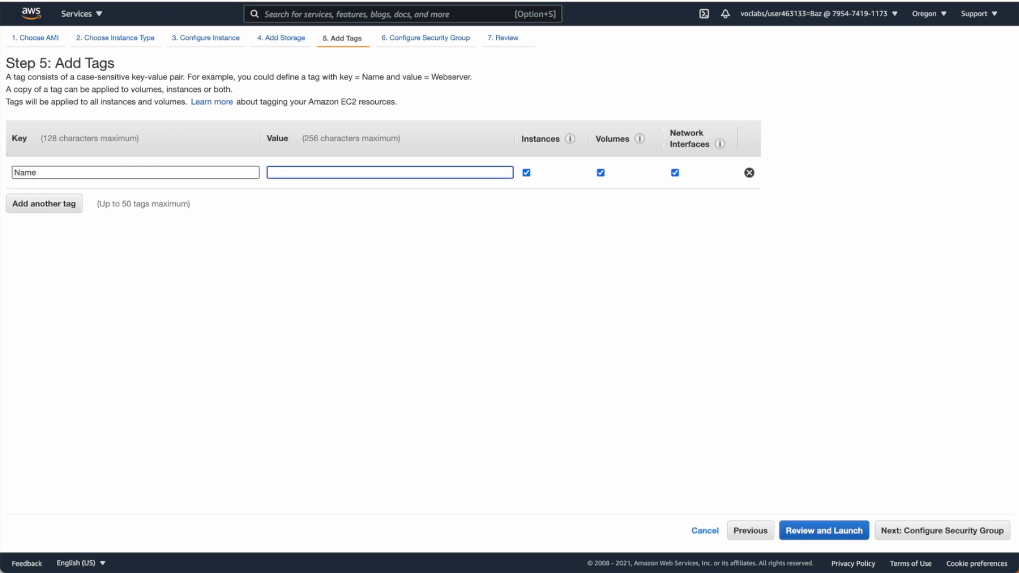
text(Prio)
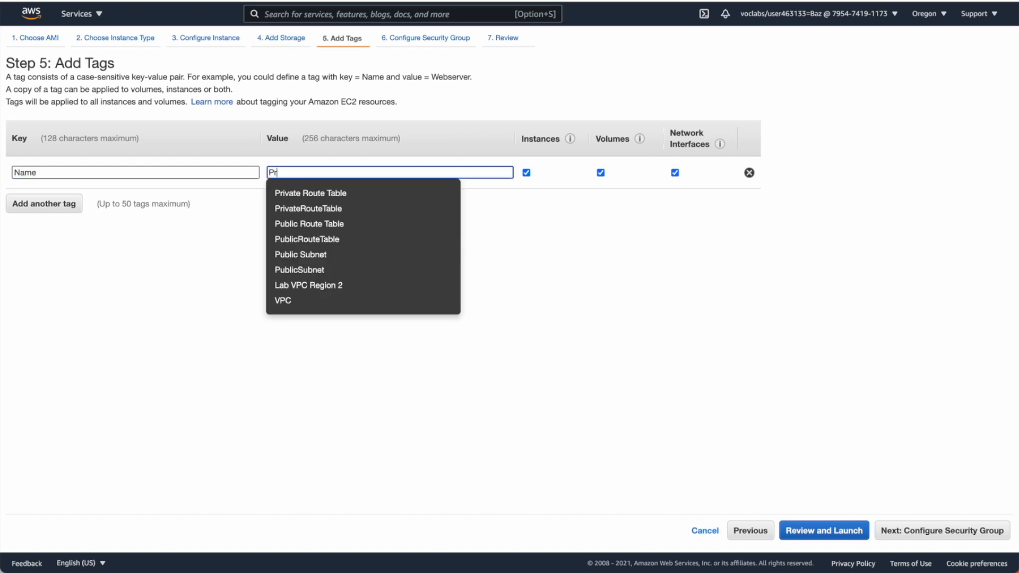
key(BackSpace)
key(BackSpace)
text(od)
text(C)
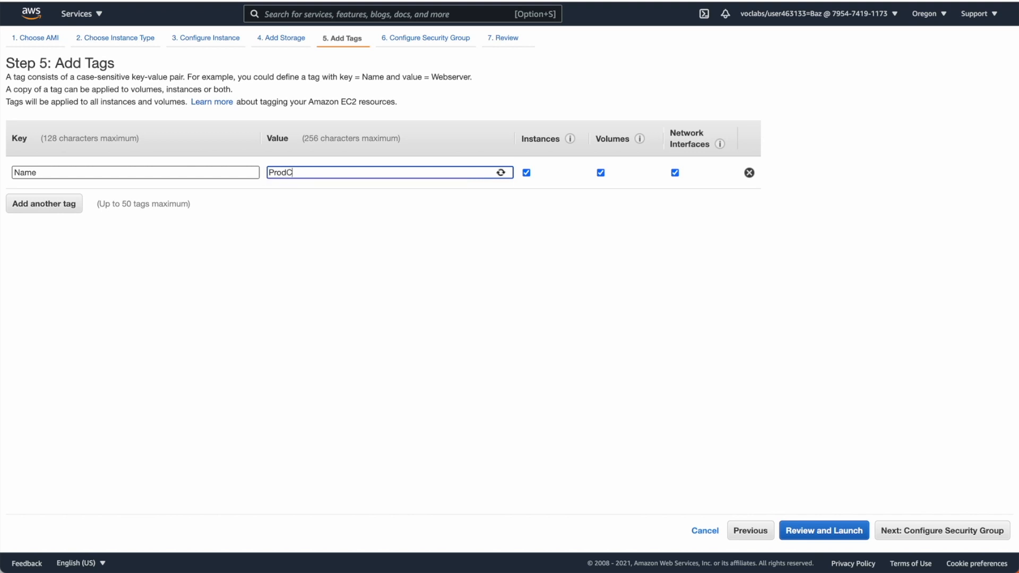
text(afeServer)
click(949, 531)
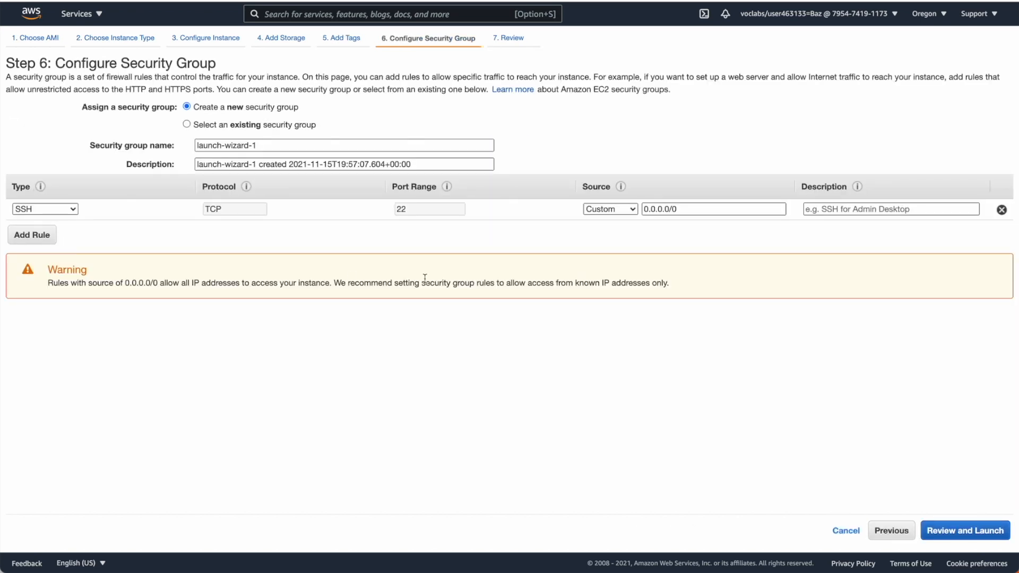
Step: Name the new security group CafeSG and add an HTTP rule for port 80 alongside the SSH rule
triple_click(257, 144)
text(CafeSG)
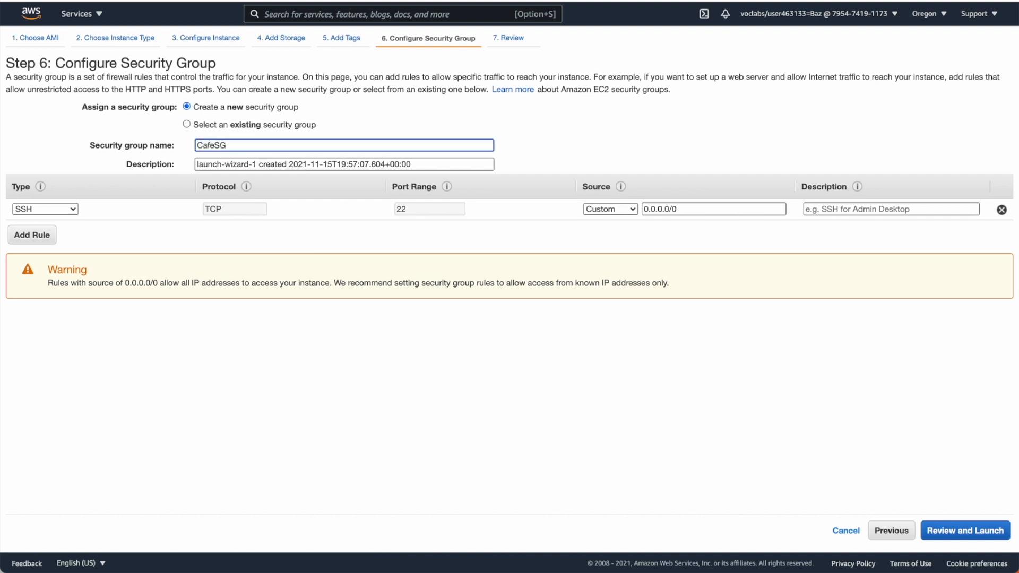
key(Tab)
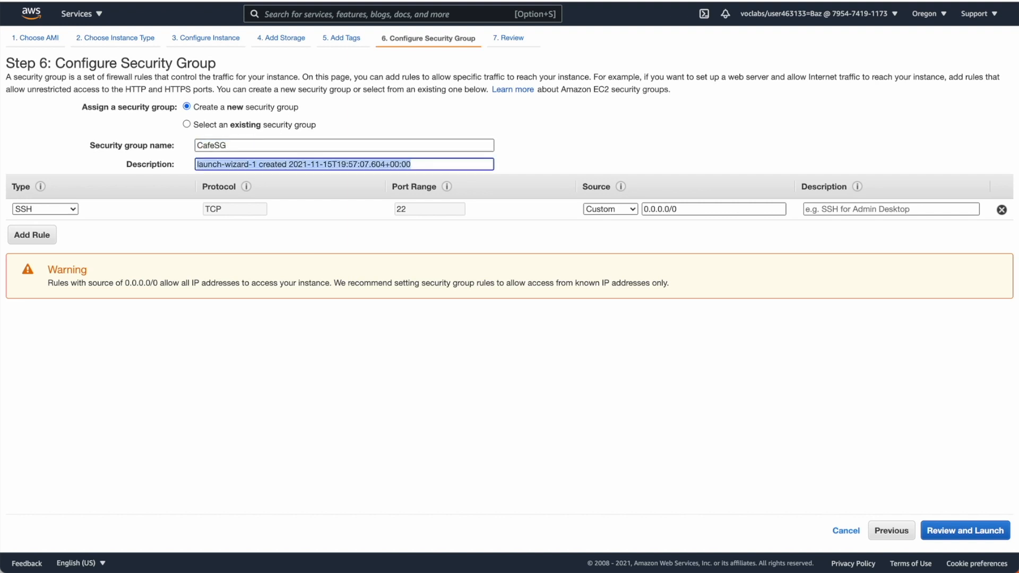
click(47, 237)
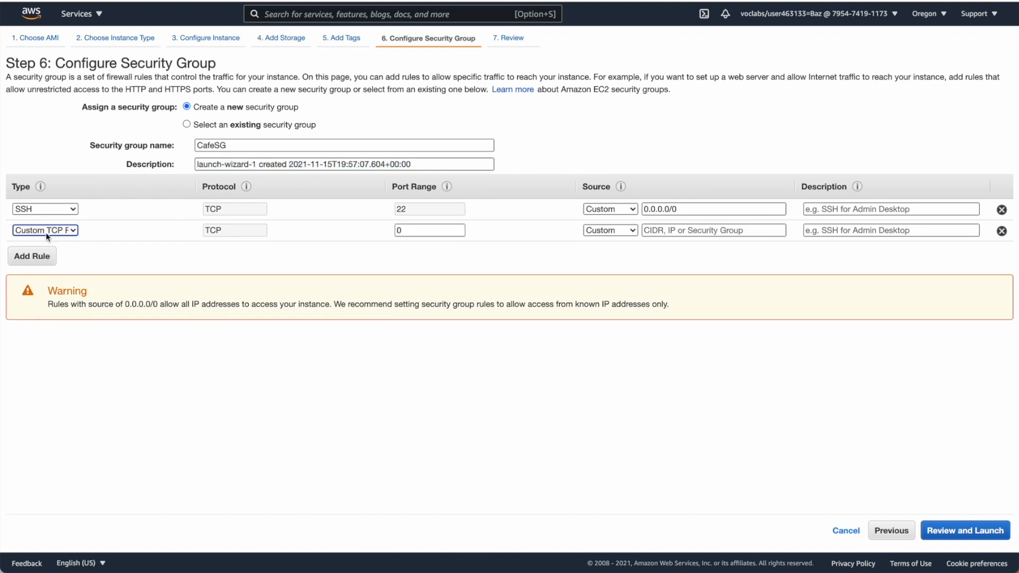
click(74, 232)
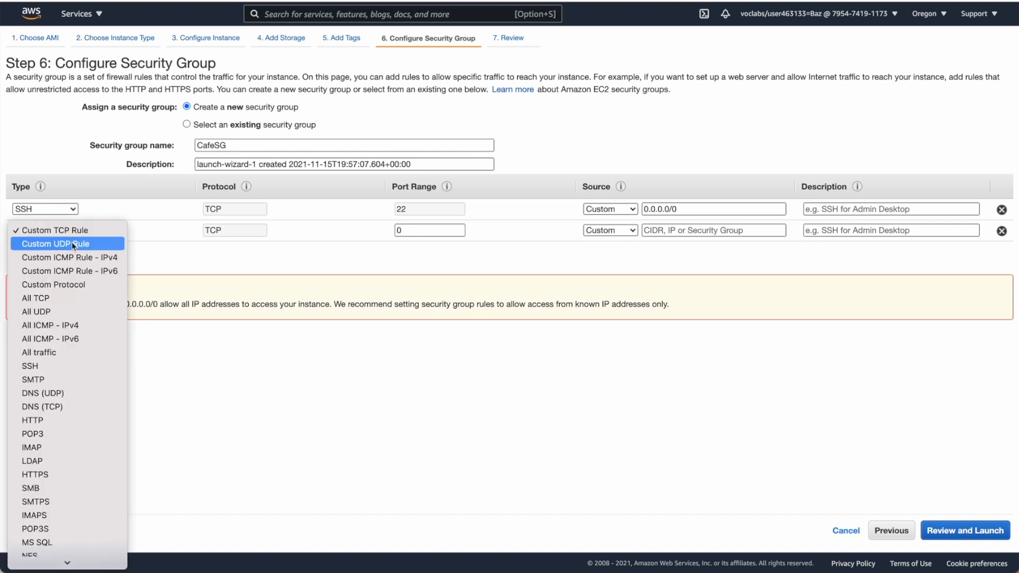
click(55, 418)
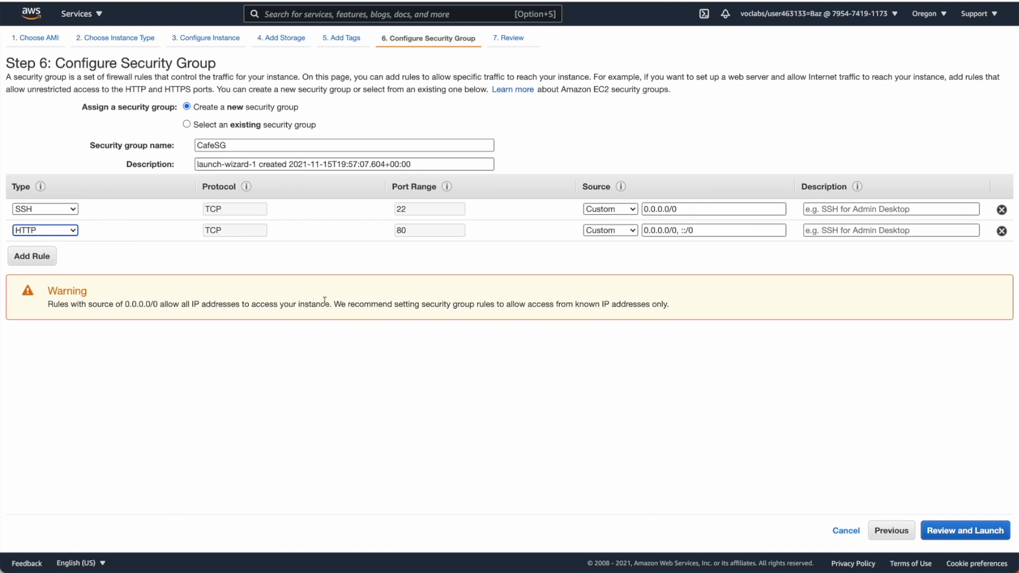
Step: Launch the instance without a key pair, accepting the acknowledgement, and open its entry in the instances list
click(953, 538)
click(993, 532)
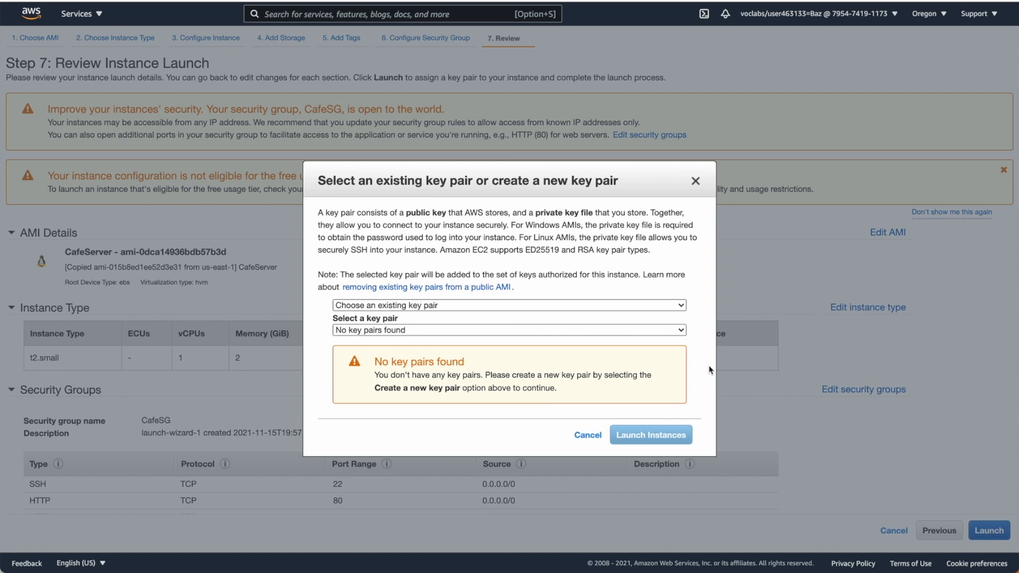
click(385, 307)
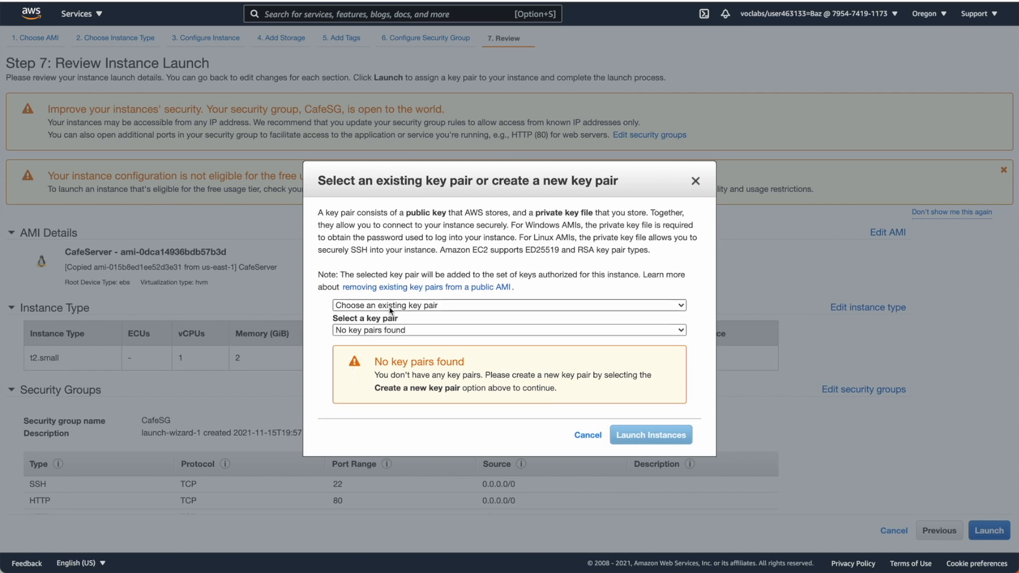
click(390, 333)
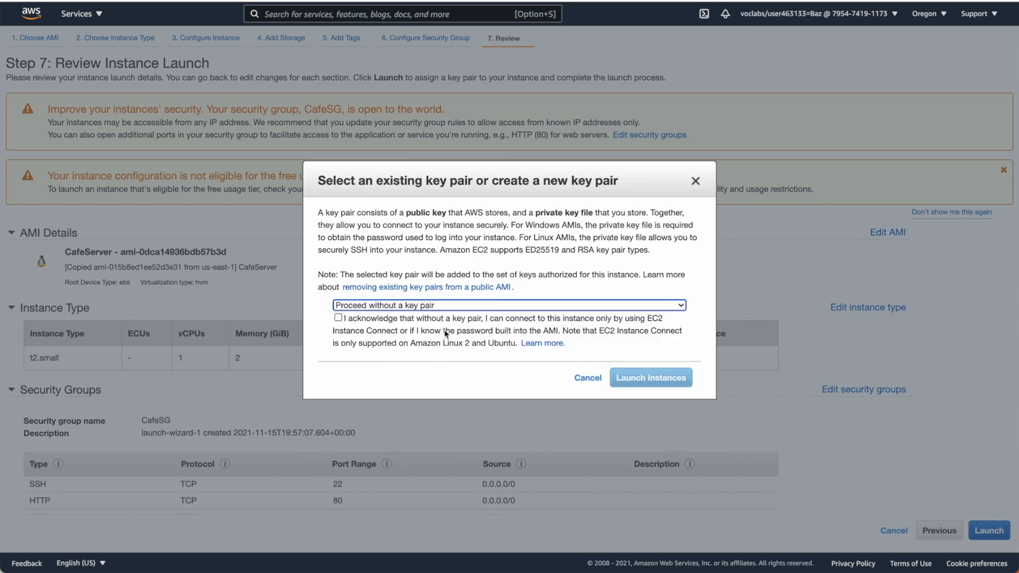
click(427, 324)
click(641, 388)
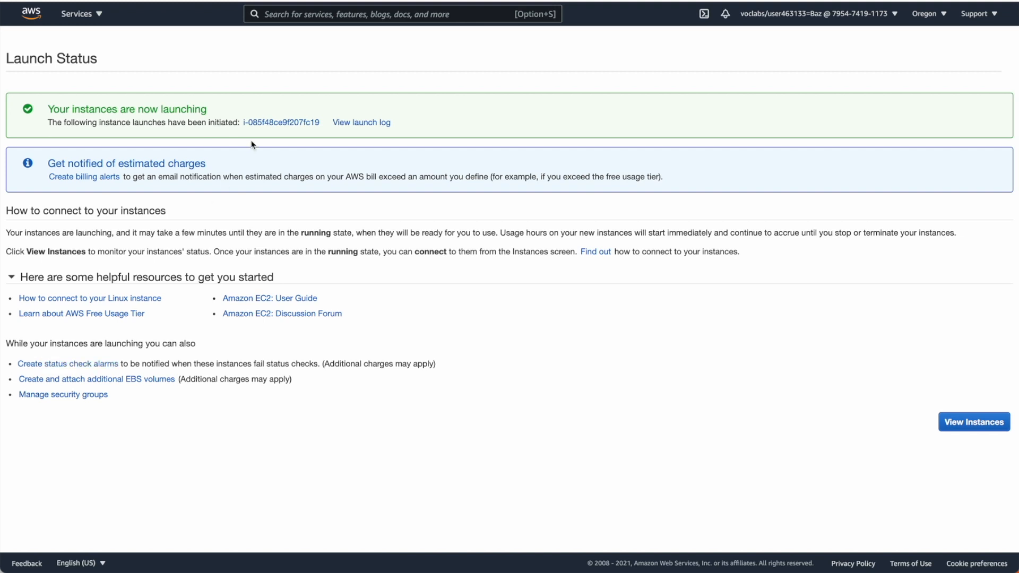
click(264, 130)
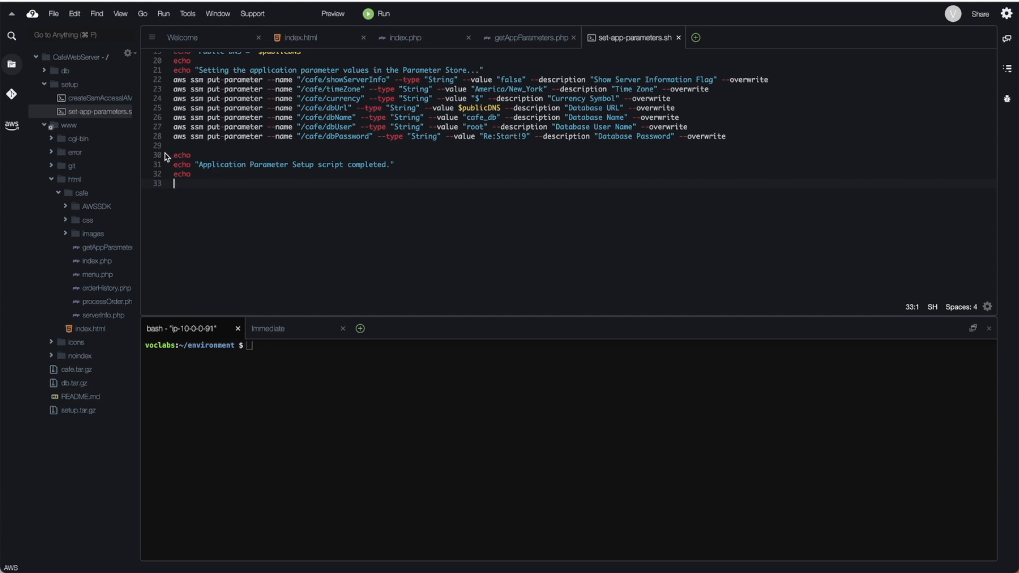
Step: In Cloud9's set-app-parameters.sh script, set region to "us-west-2" and remove the IP address from the publicDNS URL on line 18
scroll(223, 120, up, 6)
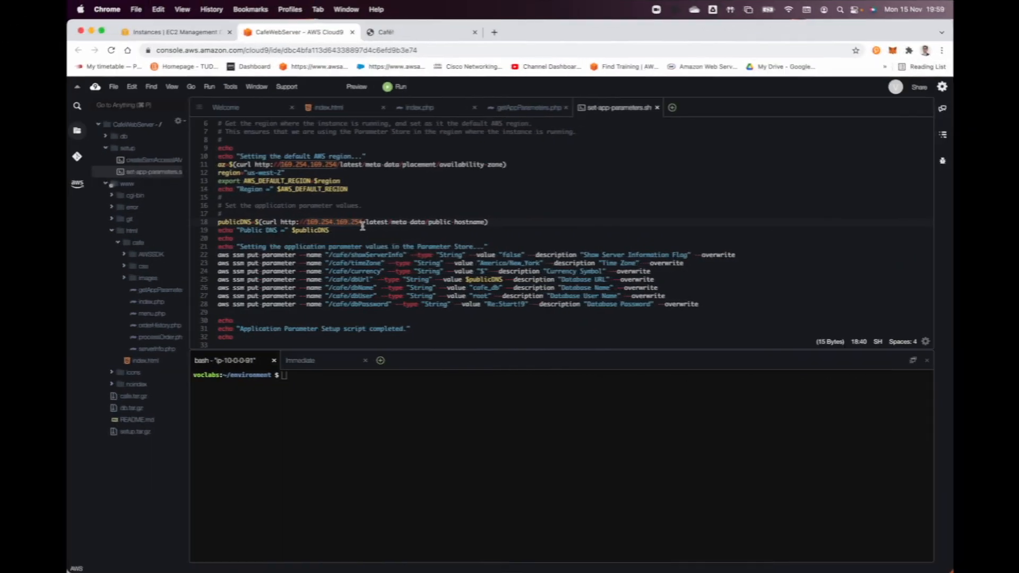
key(BackSpace)
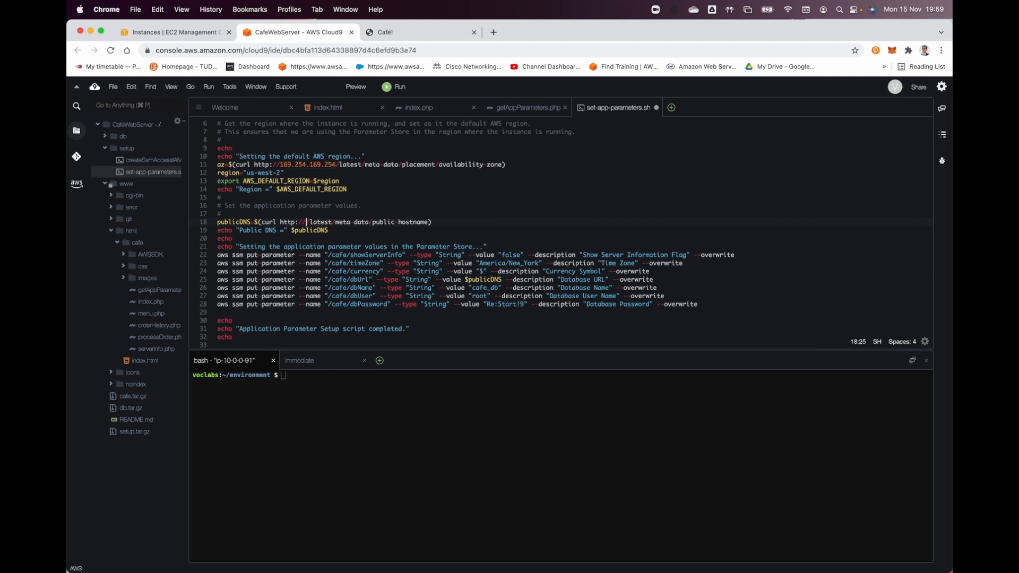
Step: Copy the new Oregon instance's public IPv4 address from its EC2 details and load it in a new browser tab
click(414, 32)
click(325, 33)
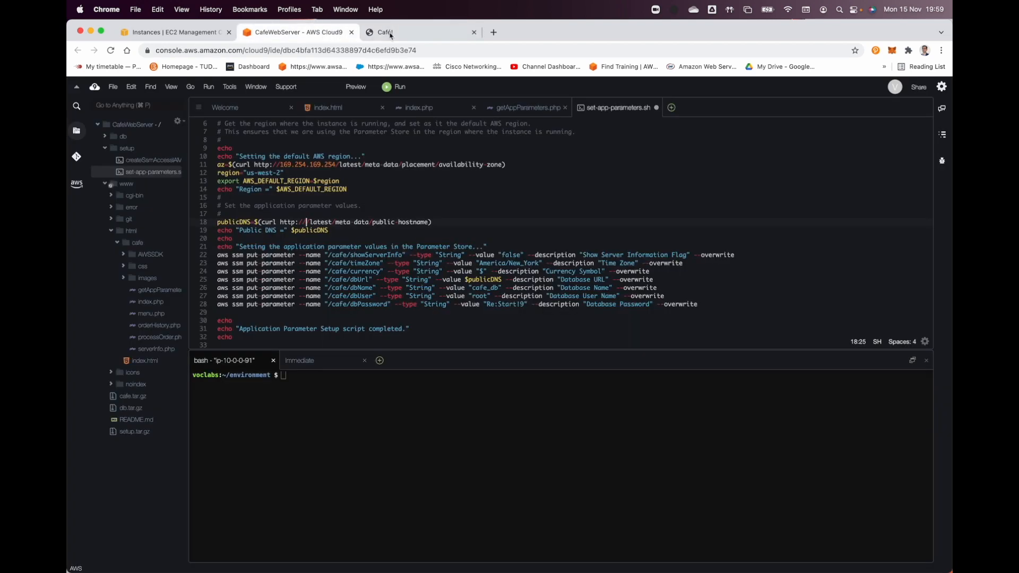
click(212, 32)
click(331, 185)
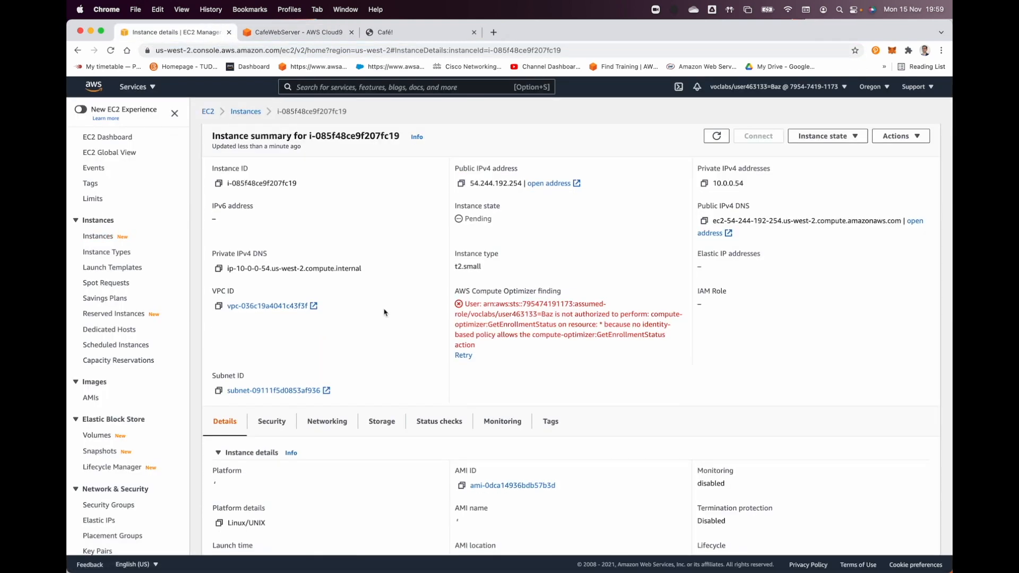
click(461, 185)
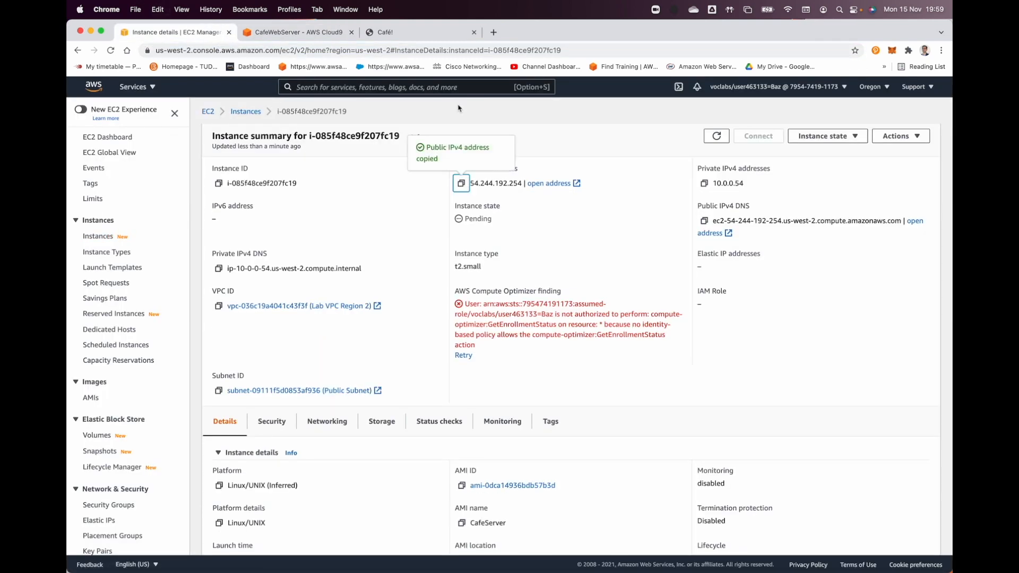
click(494, 33)
key(super+v)
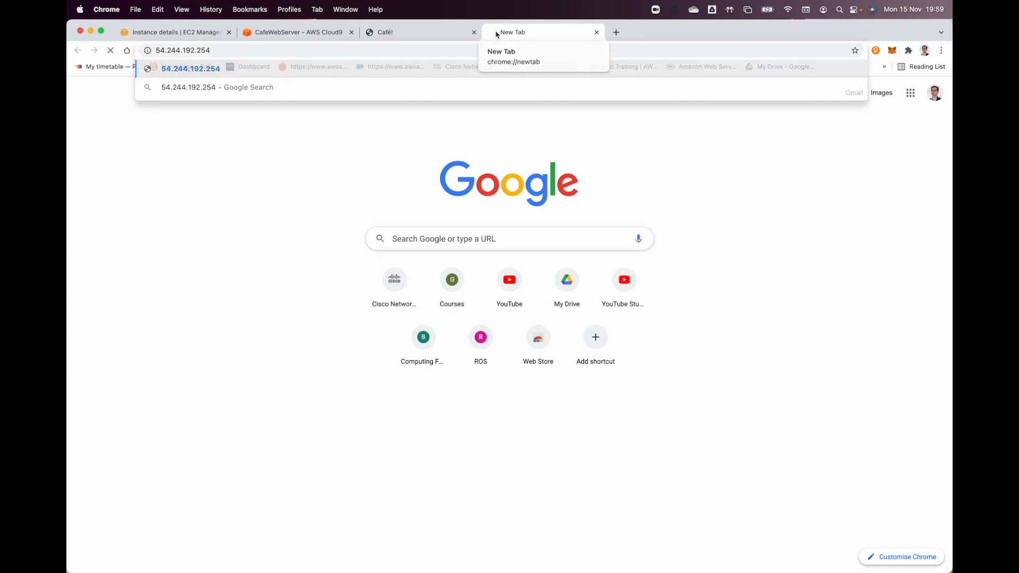
key(Return)
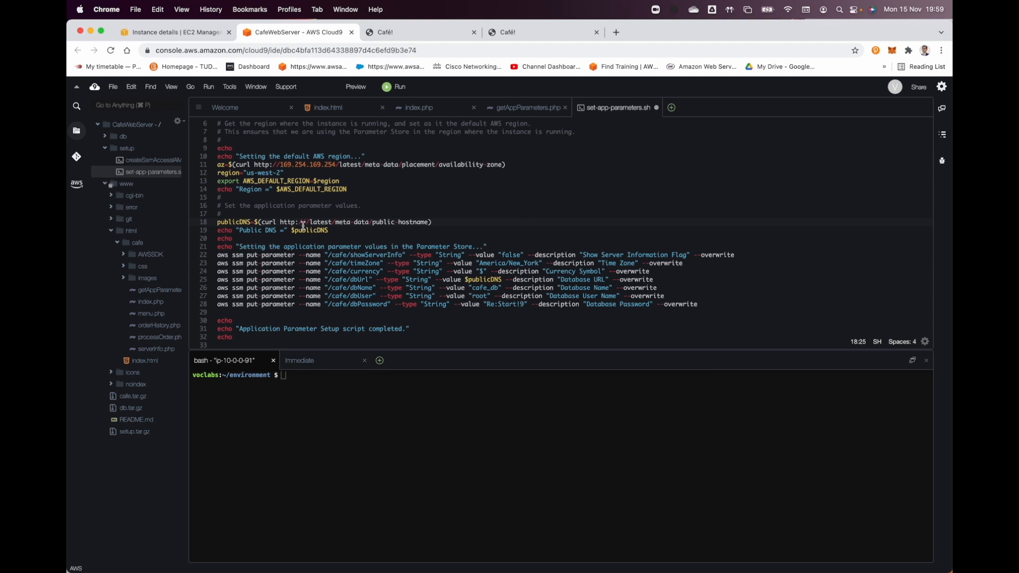
Step: Insert the Oregon instance's address 54.244.192.254 into the publicDNS URL on line 18, then save and run the script
key(super+v)
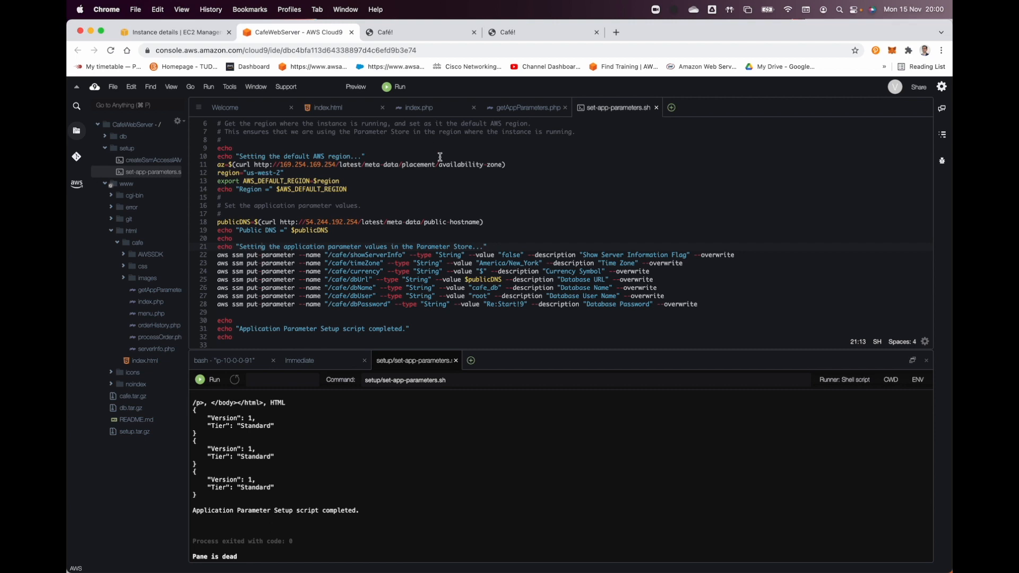
Step: Reload the Oregon café page at 54.244.192.254/cafe/ and compare it with the original server's café page
click(516, 33)
click(111, 50)
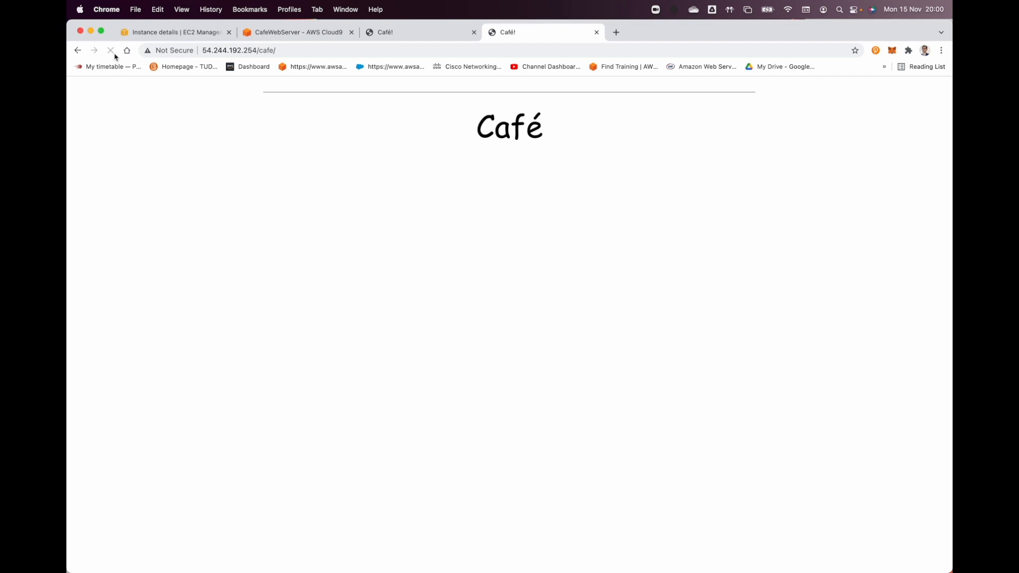
click(416, 39)
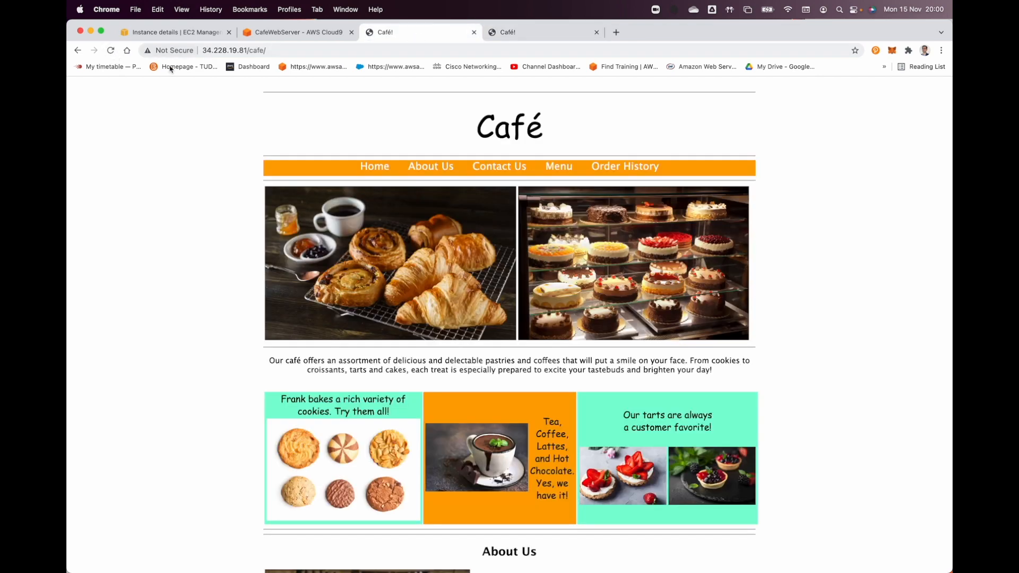
click(126, 51)
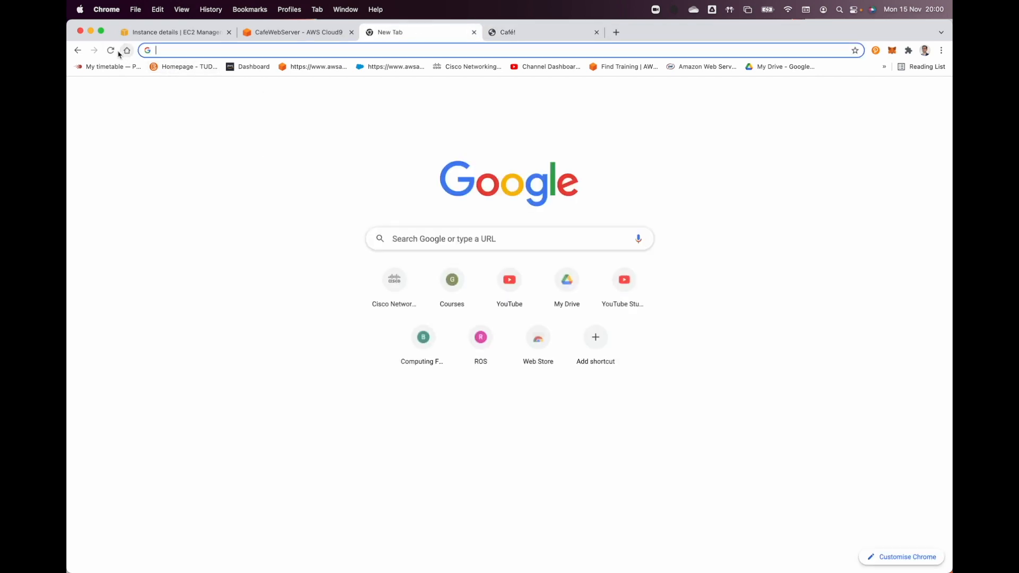
click(78, 50)
click(490, 31)
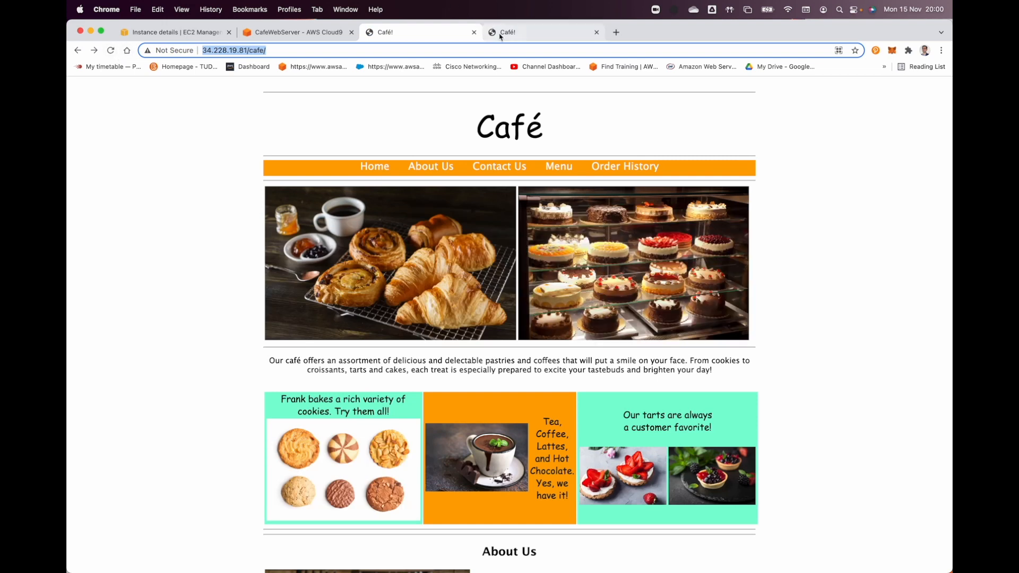
click(111, 52)
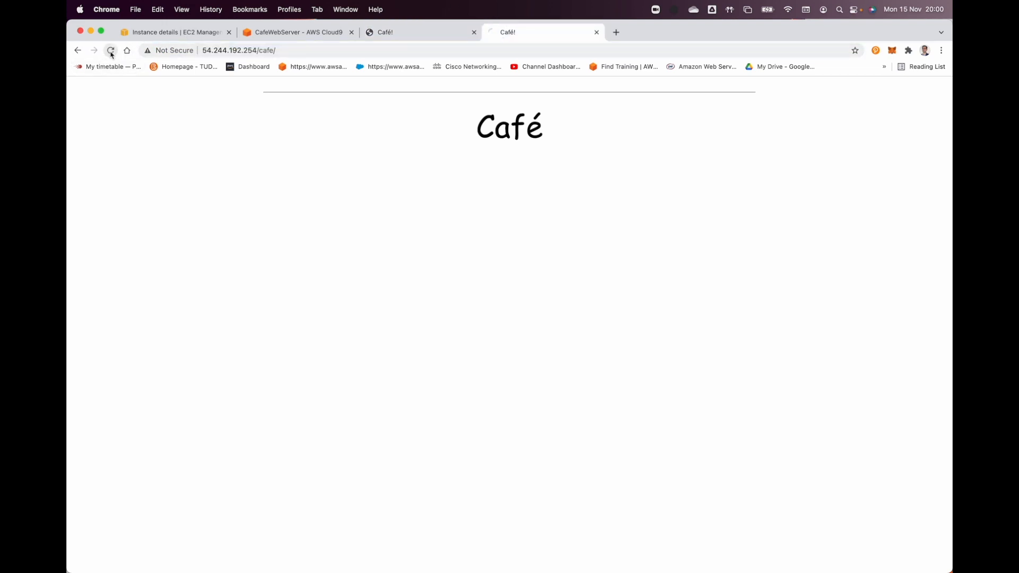
click(289, 33)
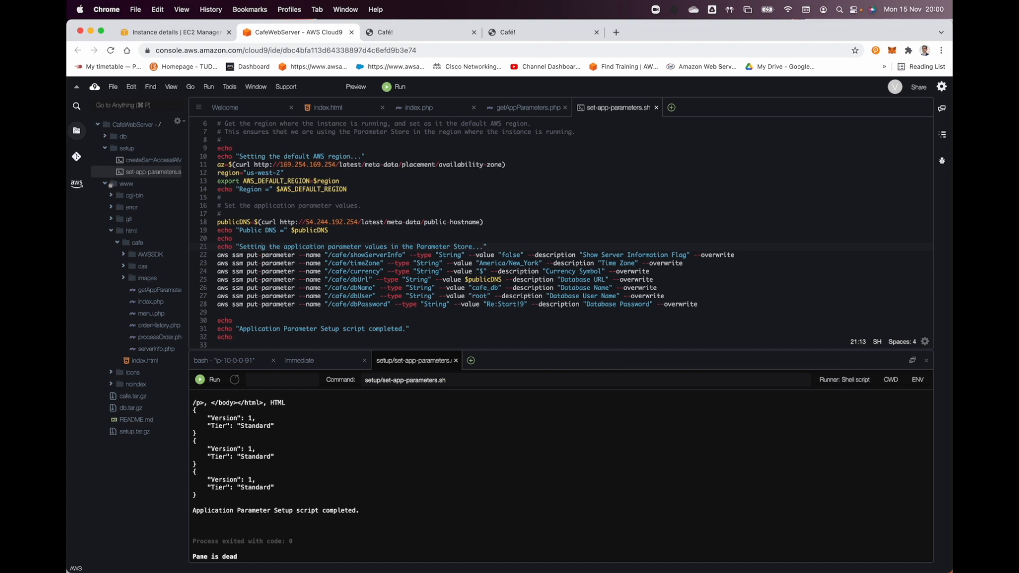
click(525, 36)
click(111, 50)
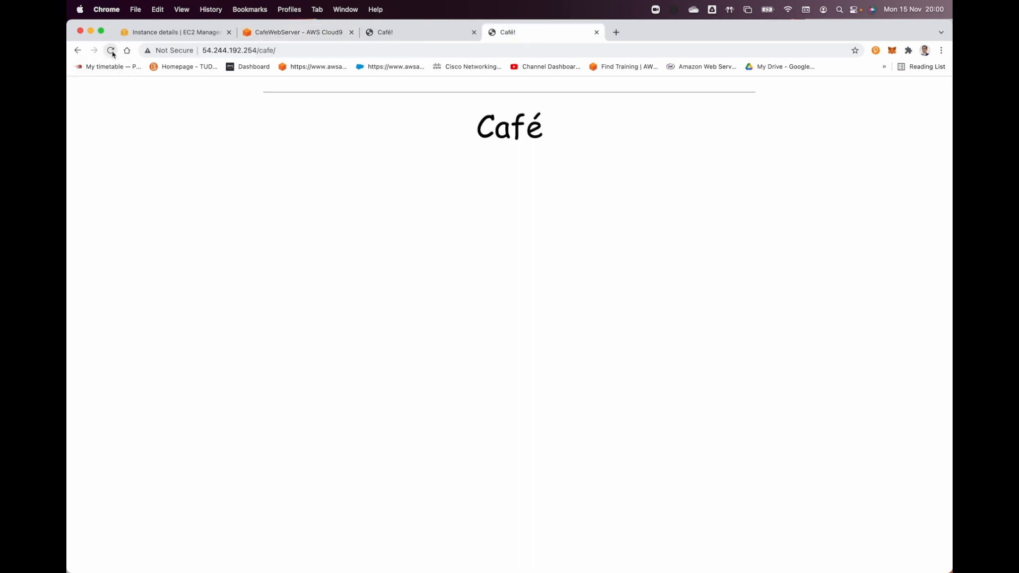
Step: Load the Oregon server's root page at 54.244.192.254, then return to its /cafe/ page
click(291, 50)
key(Return)
drag(257, 50, 366, 53)
key(BackSpace)
key(Return)
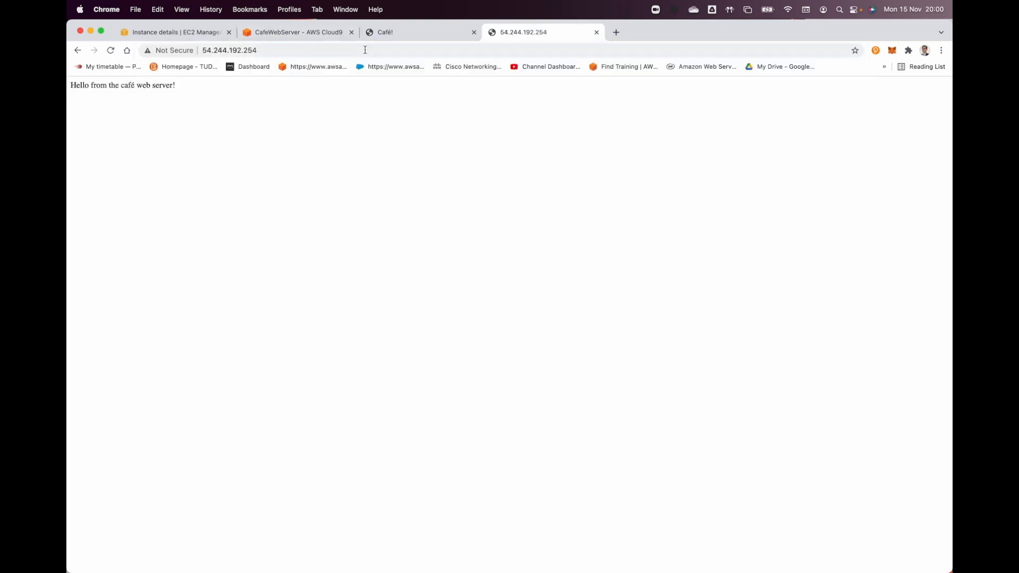
click(365, 50)
click(353, 49)
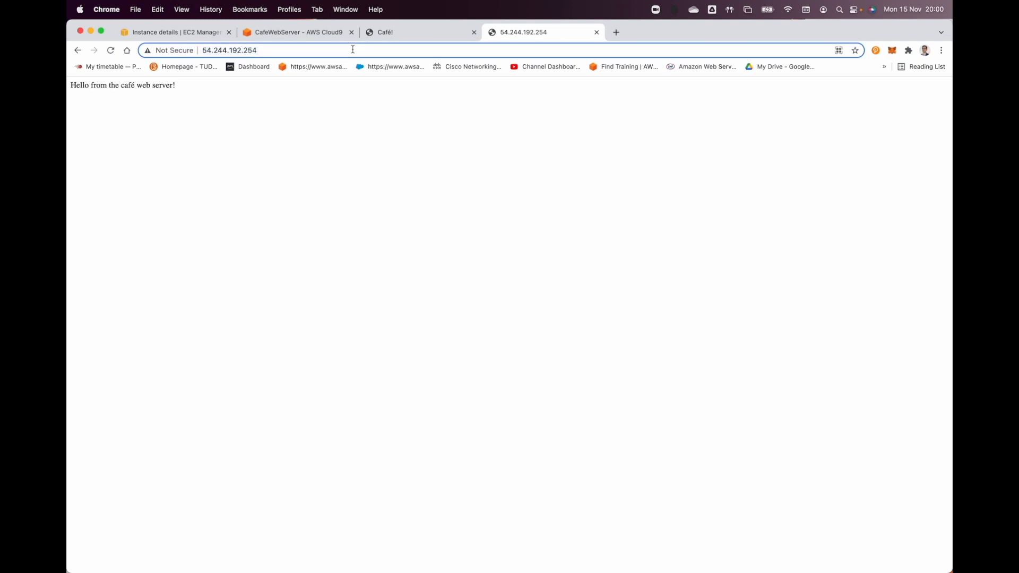
text(/cafg)
key(BackSpace)
text(e/)
key(Return)
Step: Attach an existing IAM role to the running Oregon instance in EC2 and save the change
click(325, 33)
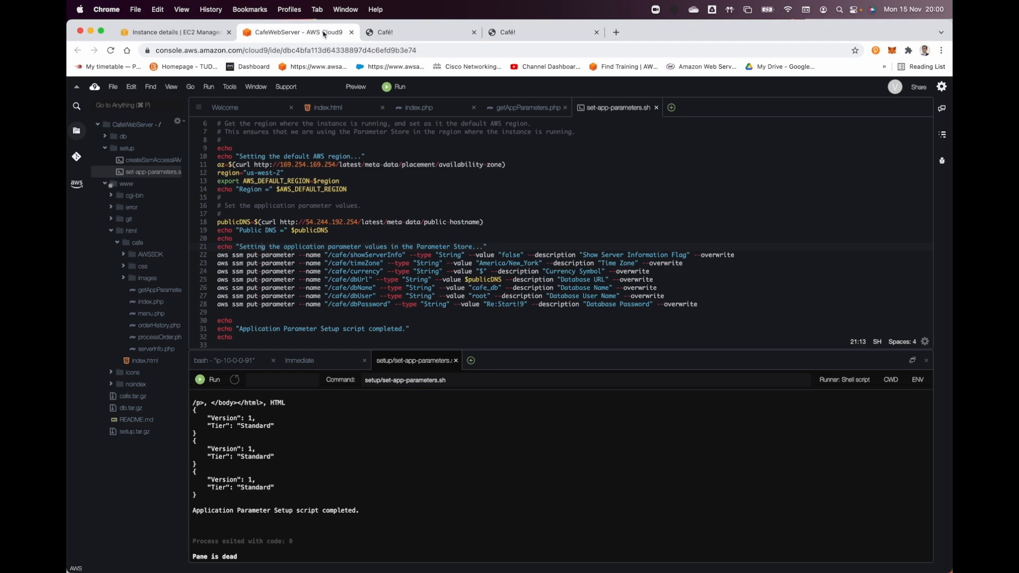
click(175, 32)
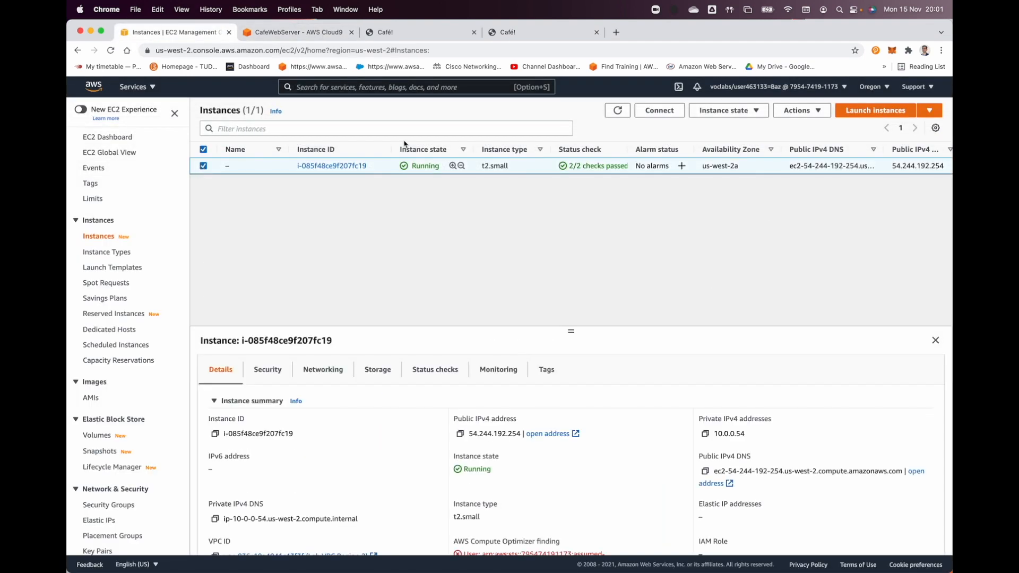
click(802, 111)
mouse_move(817, 202)
click(706, 231)
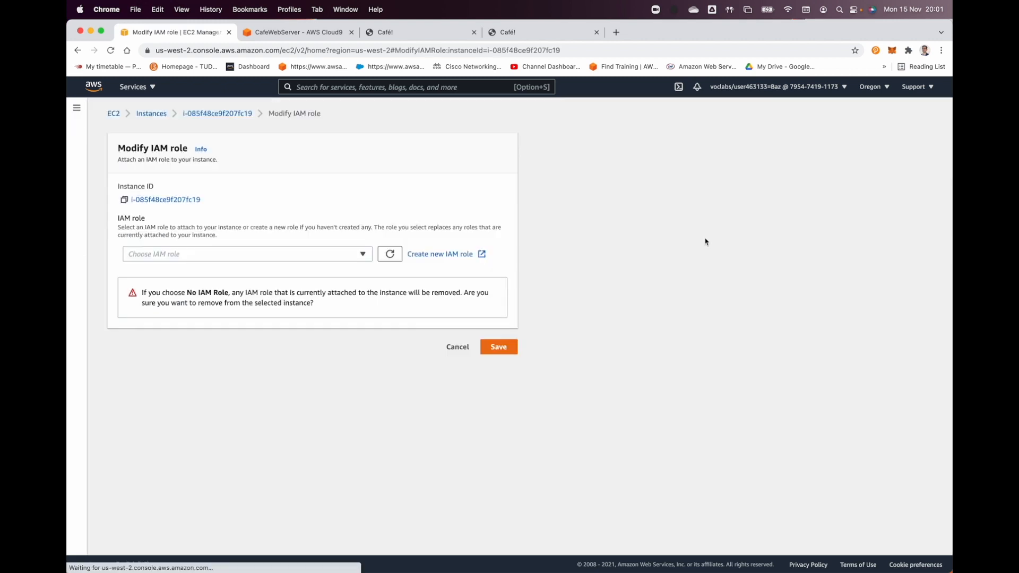
click(228, 256)
click(196, 308)
click(499, 295)
Step: Reload the Oregon café site and open its Order History page
click(531, 35)
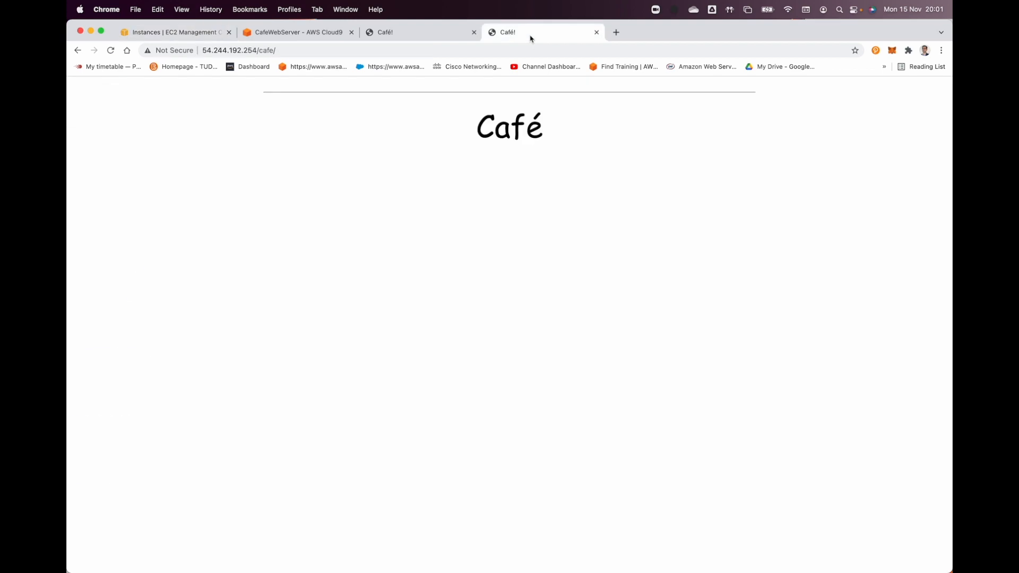
click(110, 51)
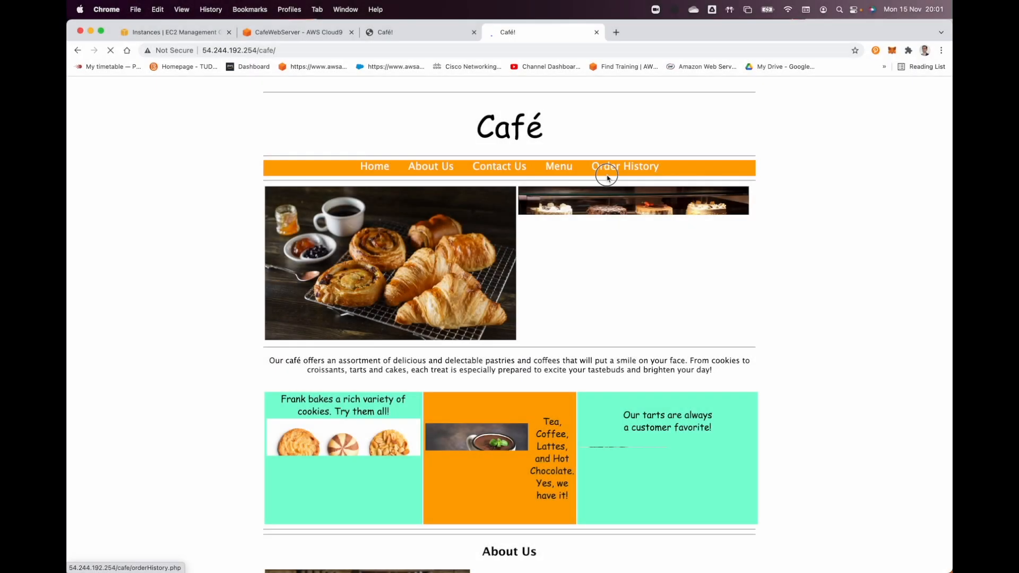
click(606, 168)
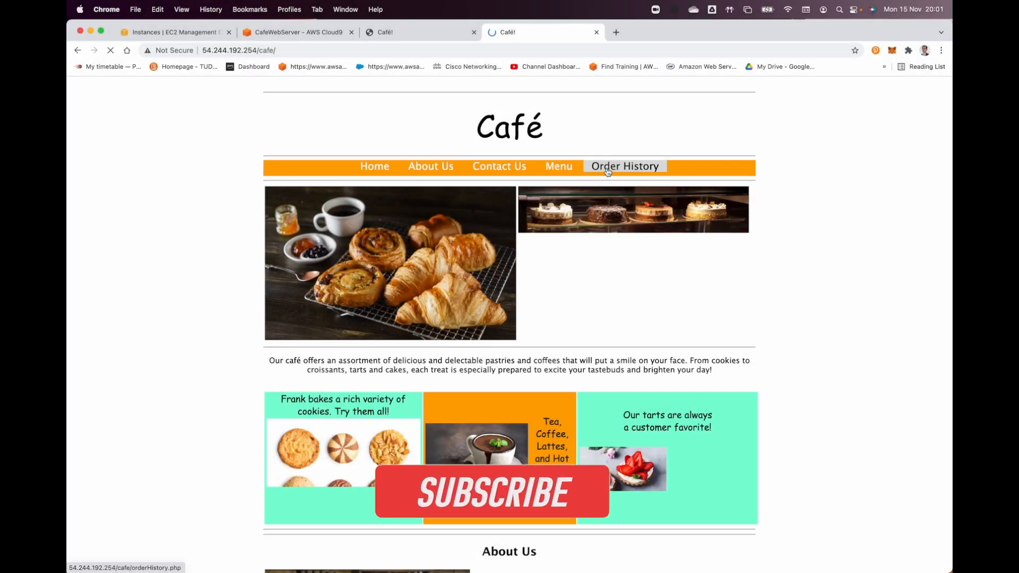